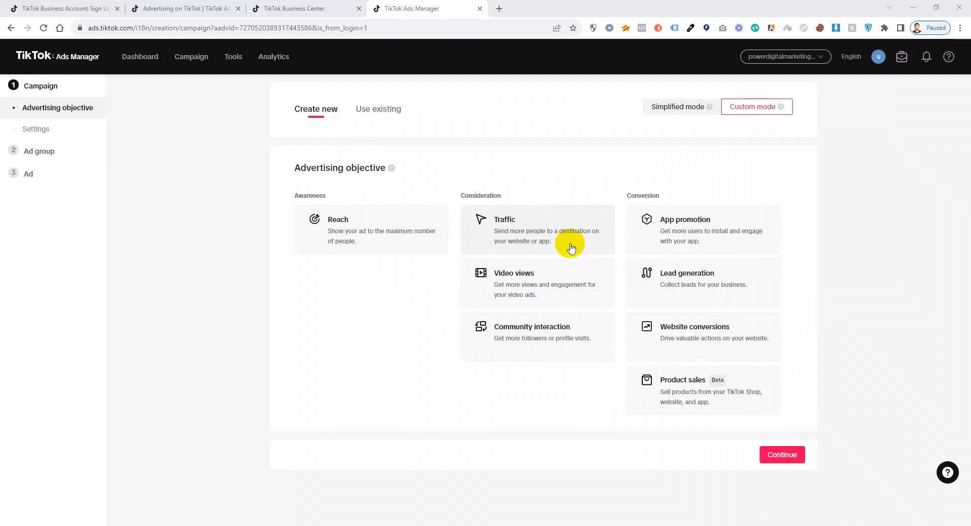
Pick the Traffic card under Consideration as the campaign objective.
{"action": "left_click", "coordinate": [544, 234]}
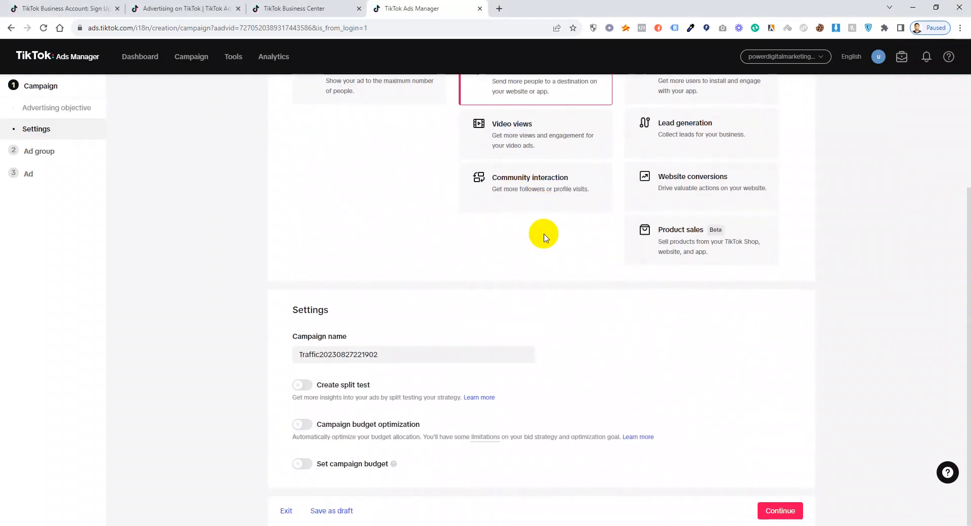
Replace the default campaign name with 'test 1' and enable campaign budget optimization.
{"action": "left_click_drag", "start_coordinate": [388, 358], "coordinate": [156, 362]}
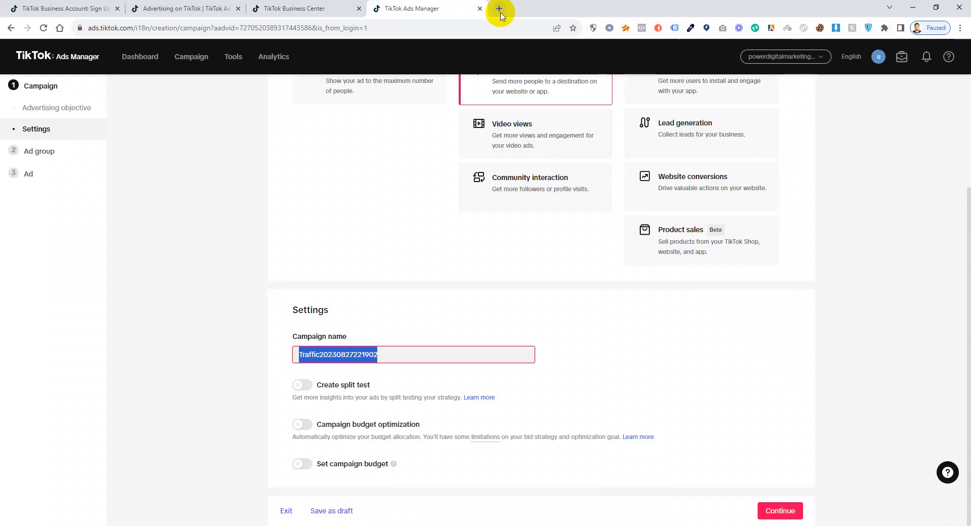
{"action": "double_click", "coordinate": [411, 356]}
{"action": "type", "text": "te"}
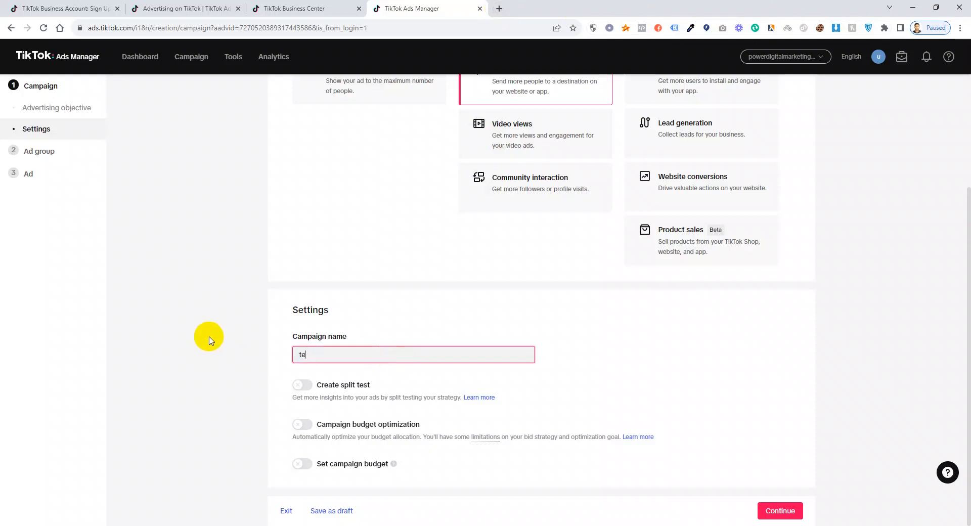
{"action": "type", "text": "st 1"}
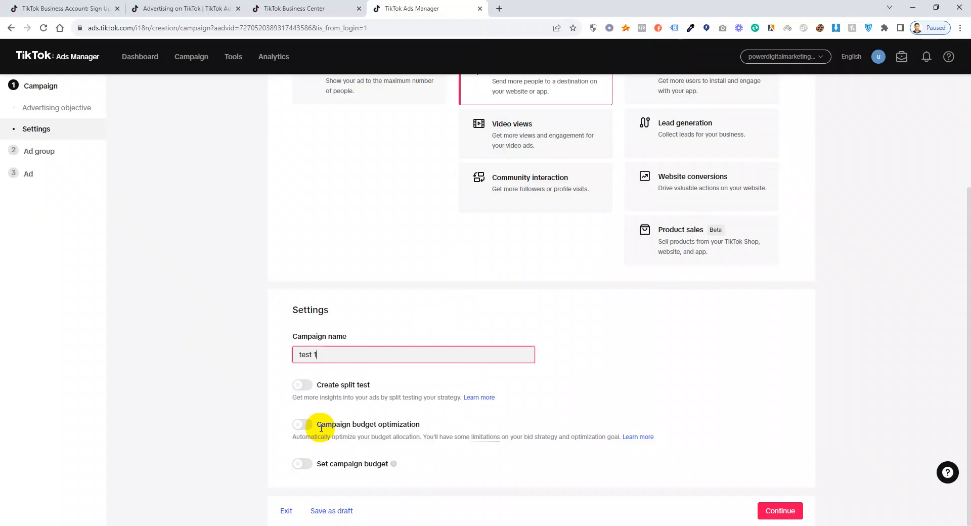
{"action": "left_click", "coordinate": [302, 426]}
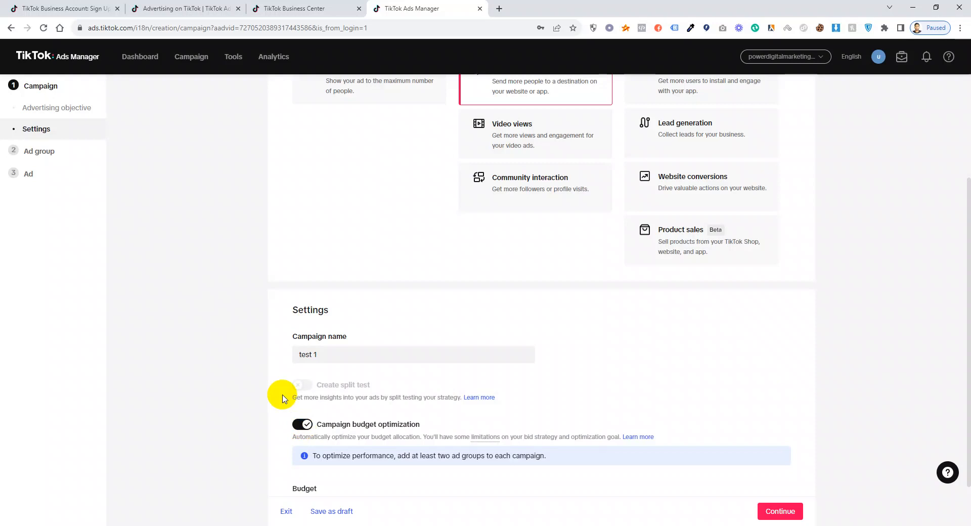
Turn off budget optimization, enable a campaign-level budget and enter 20.
{"action": "left_click", "coordinate": [305, 427]}
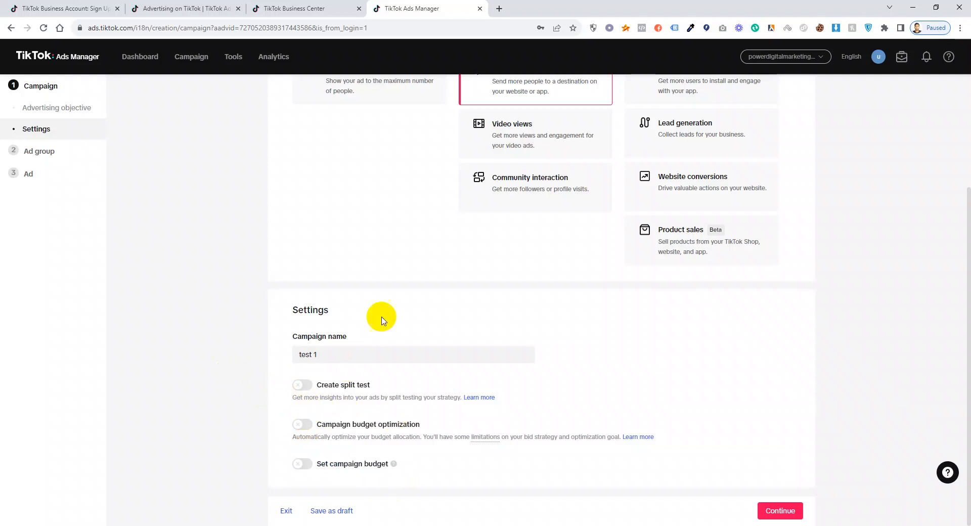
{"action": "left_click", "coordinate": [303, 463]}
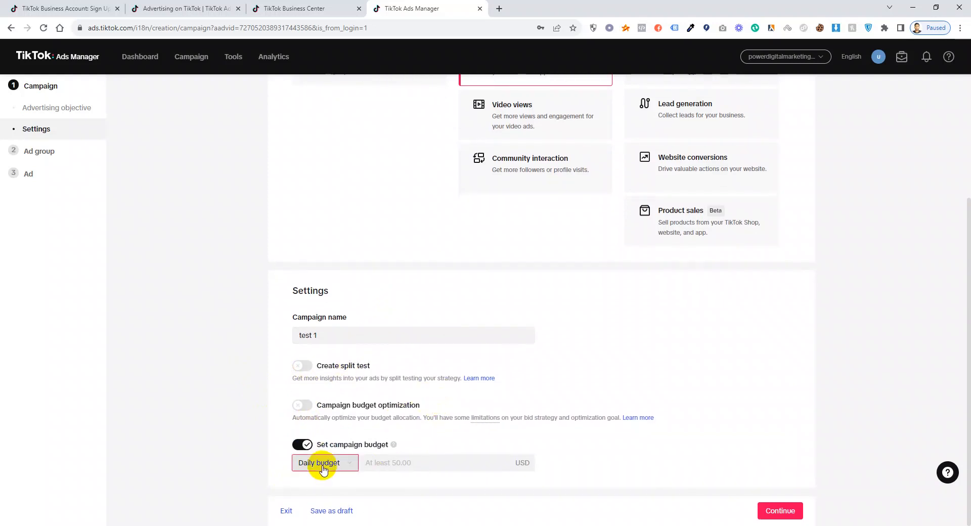
{"action": "left_click", "coordinate": [323, 463]}
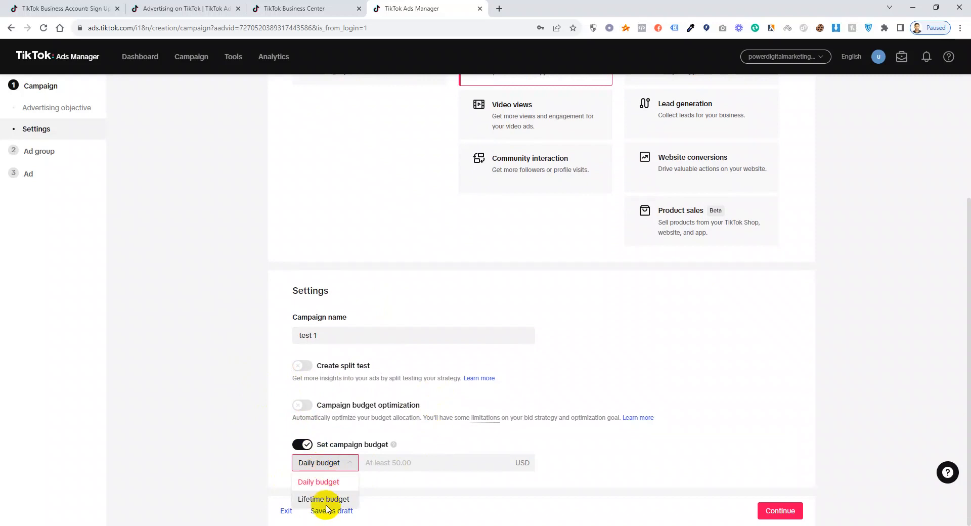
{"action": "left_click", "coordinate": [322, 483]}
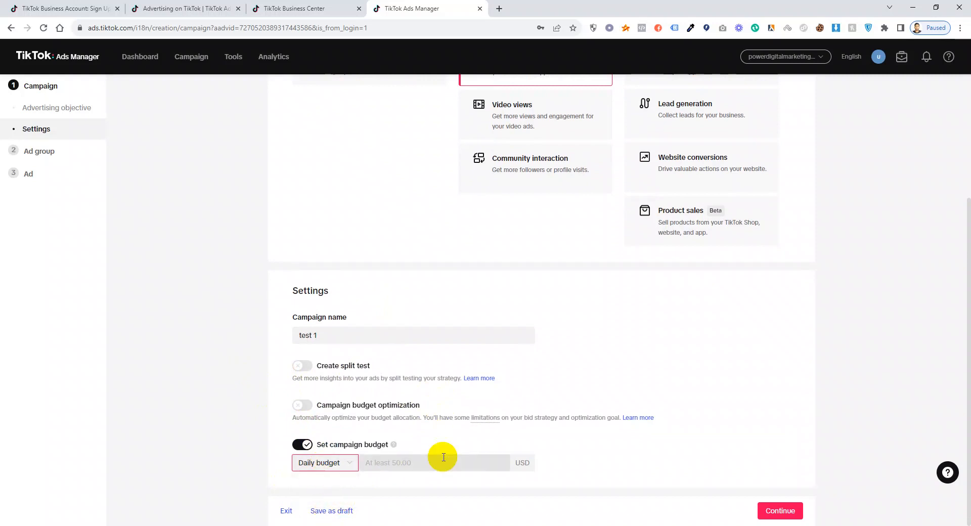
{"action": "left_click", "coordinate": [439, 456]}
{"action": "type", "text": "20"}
{"action": "left_click", "coordinate": [590, 449]}
Switch the budget type to Lifetime and set the amount to 500.00 USD.
{"action": "left_click", "coordinate": [310, 463]}
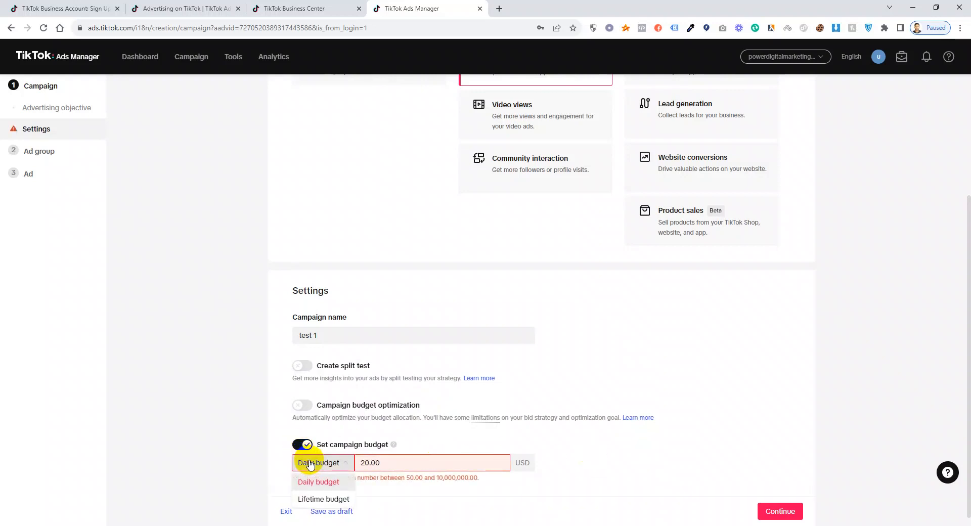
{"action": "left_click", "coordinate": [318, 501]}
{"action": "left_click_drag", "start_coordinate": [399, 462], "coordinate": [217, 470]}
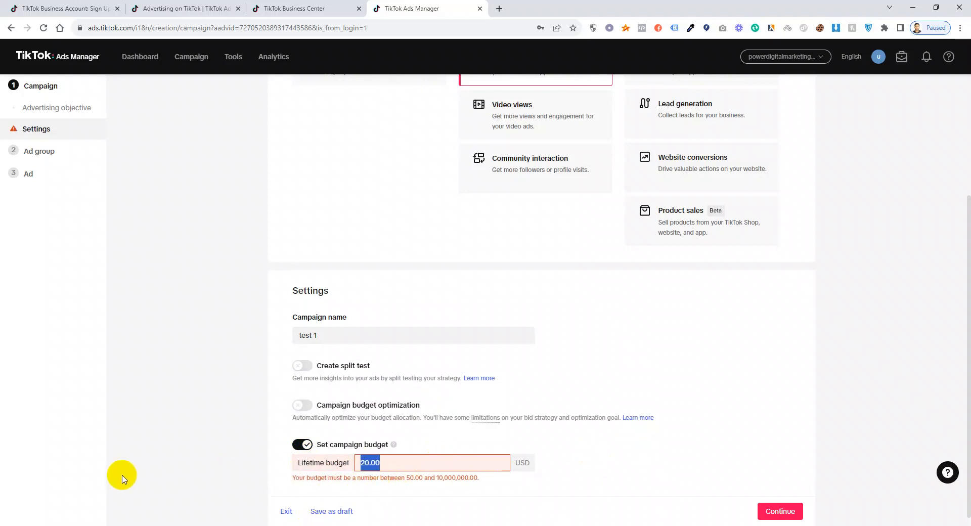
{"action": "type", "text": "5000"}
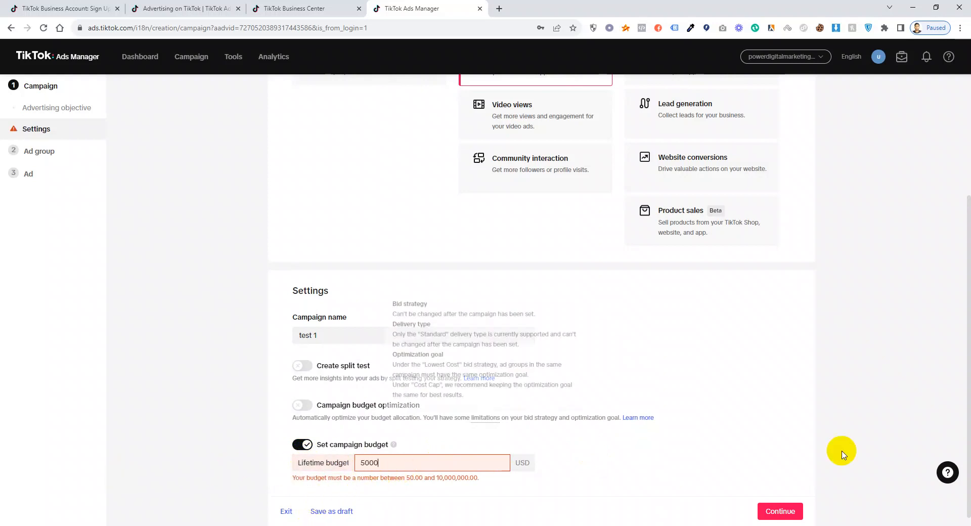
{"action": "left_click", "coordinate": [843, 372]}
{"action": "left_click", "coordinate": [384, 463]}
{"action": "left_click_drag", "start_coordinate": [384, 463], "coordinate": [280, 468]}
{"action": "type", "text": "500"}
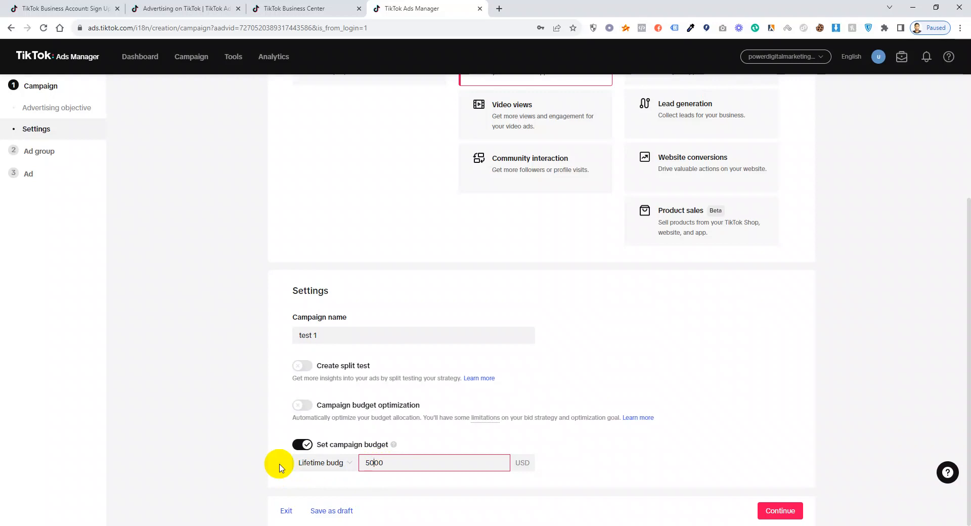
{"action": "left_click", "coordinate": [618, 484]}
{"action": "left_click", "coordinate": [370, 462]}
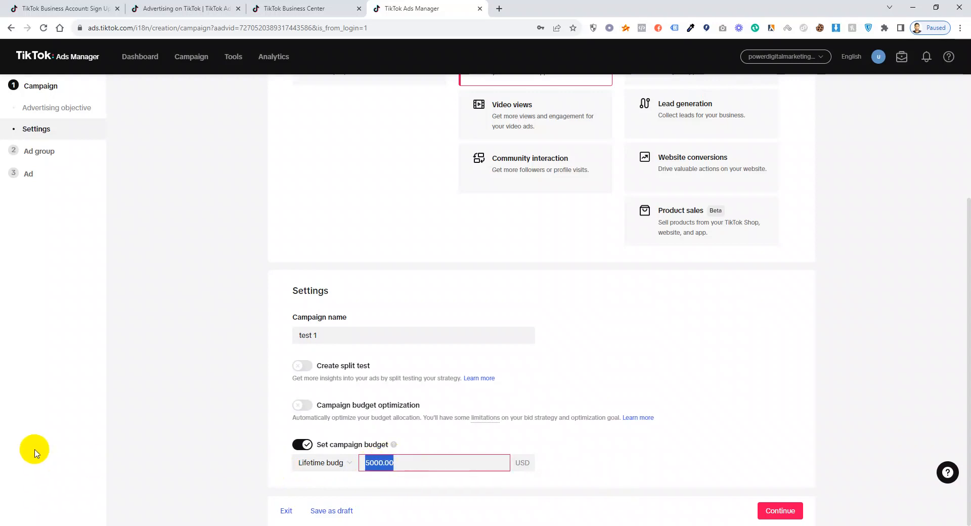
{"action": "type", "text": "500"}
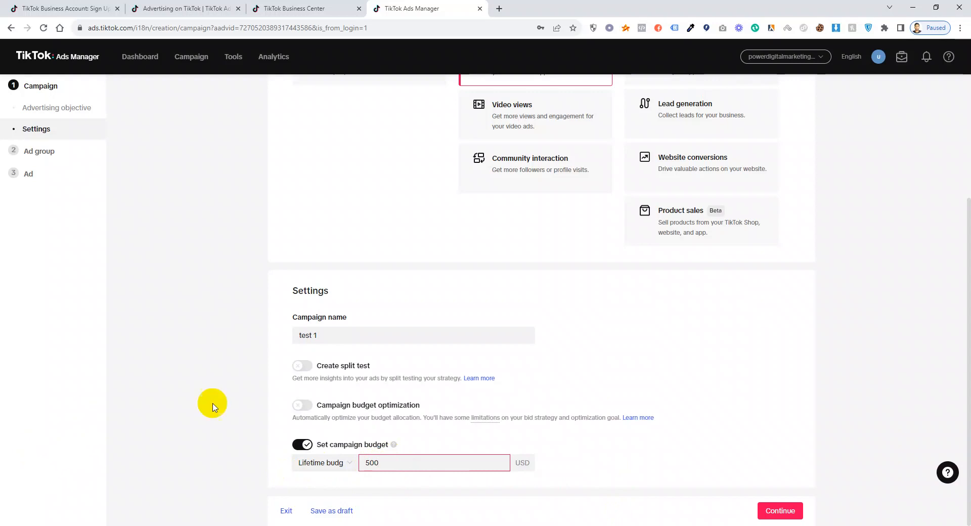
{"action": "left_click", "coordinate": [650, 450]}
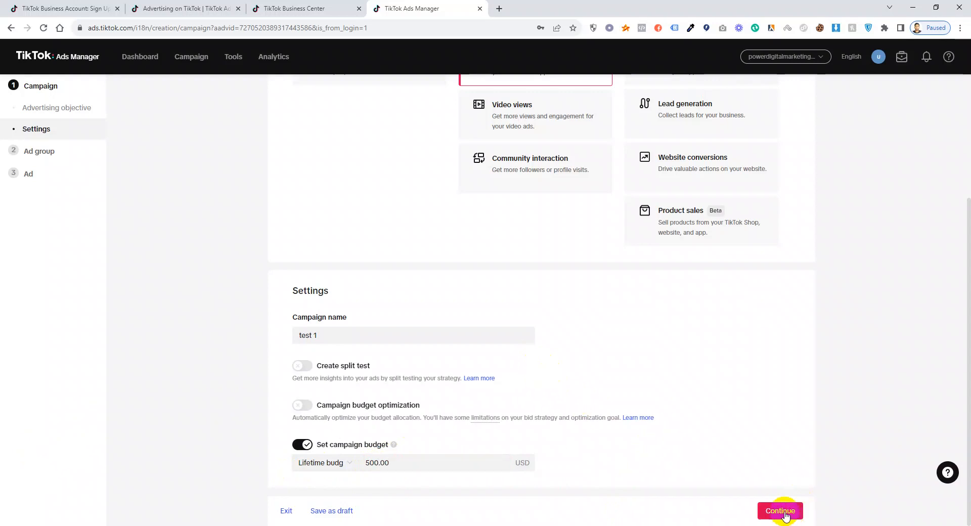
{"action": "scroll", "coordinate": [708, 371], "scroll_direction": "up", "scroll_amount": 3}
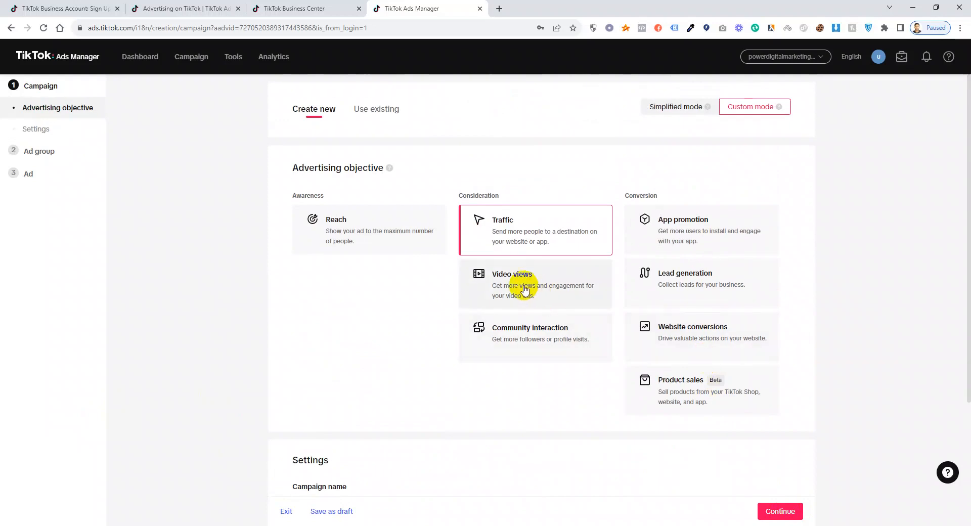
{"action": "scroll", "coordinate": [591, 359], "scroll_direction": "down", "scroll_amount": 3}
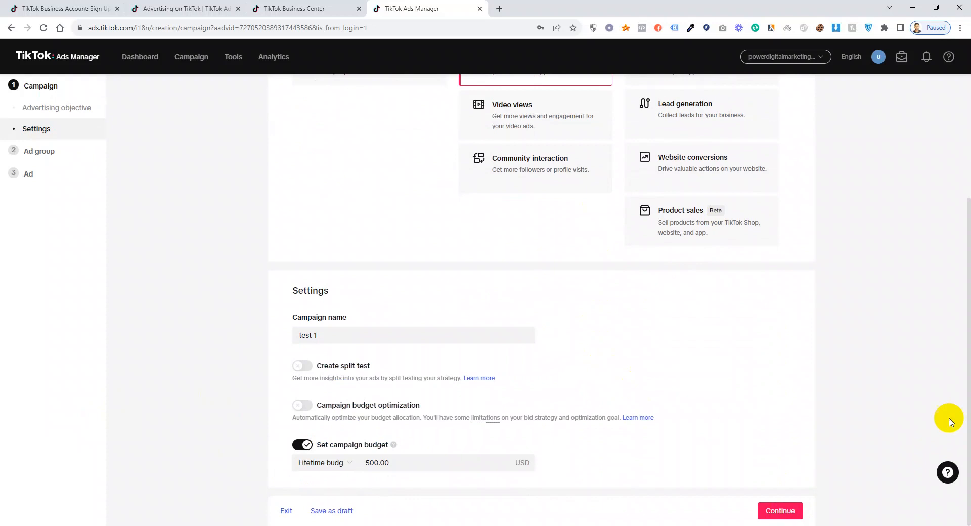
Continue to the ad group settings and select the default ad group name.
{"action": "left_click", "coordinate": [781, 517]}
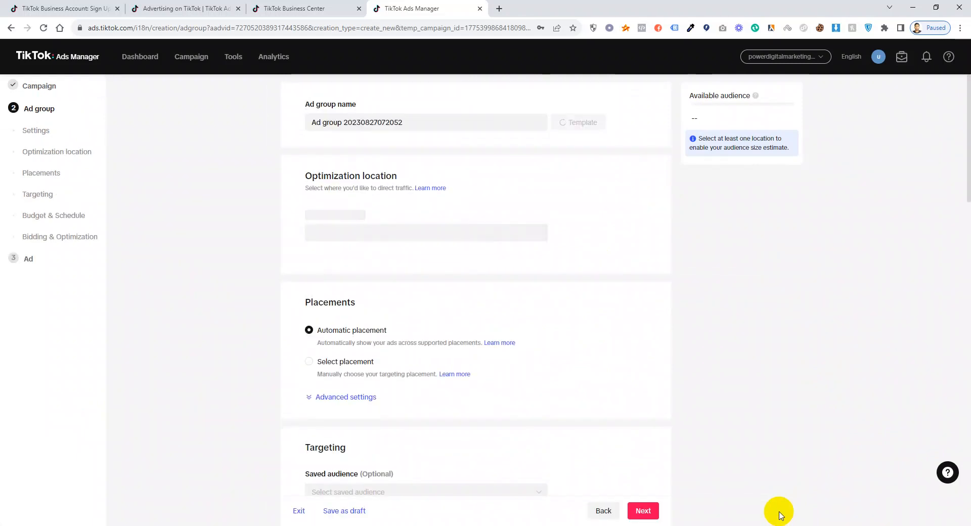
{"action": "left_click", "coordinate": [428, 126]}
{"action": "left_click_drag", "start_coordinate": [428, 125], "coordinate": [186, 111]}
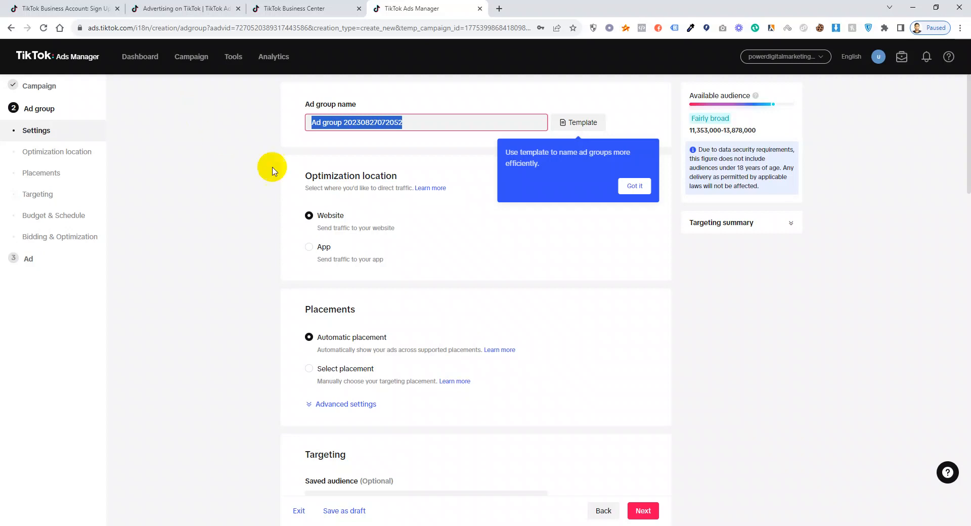
{"action": "left_click", "coordinate": [403, 123]}
{"action": "left_click_drag", "start_coordinate": [402, 123], "coordinate": [228, 129]}
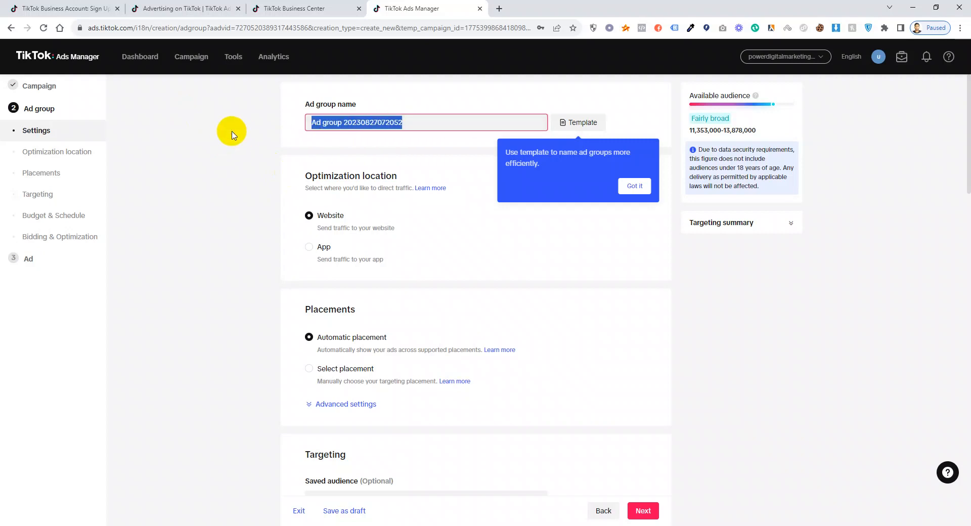
Name the ad group 'dog'.
{"action": "left_click", "coordinate": [336, 118]}
{"action": "triple_click", "coordinate": [337, 117]}
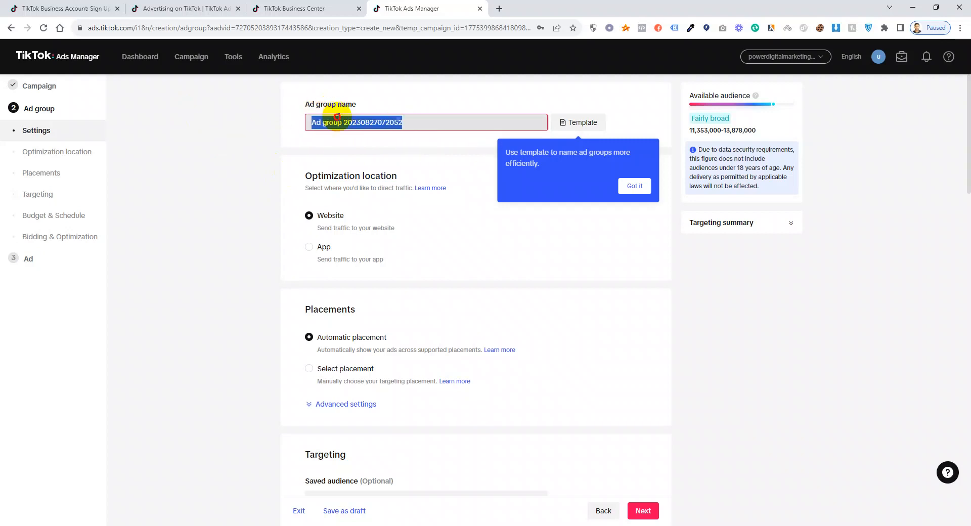
{"action": "type", "text": "dog"}
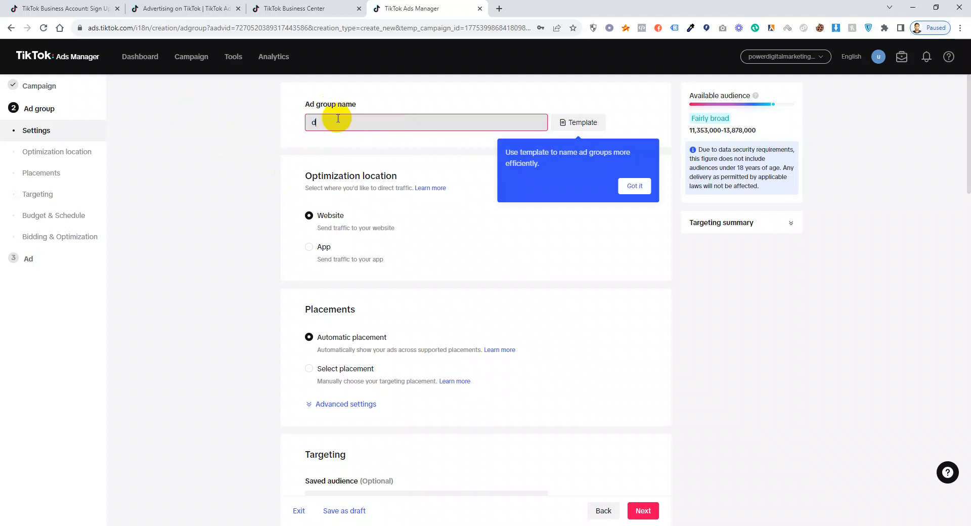
{"action": "key", "text": "BackSpace"}
{"action": "key", "text": "BackSpace"}
{"action": "key", "text": "BackSpace"}
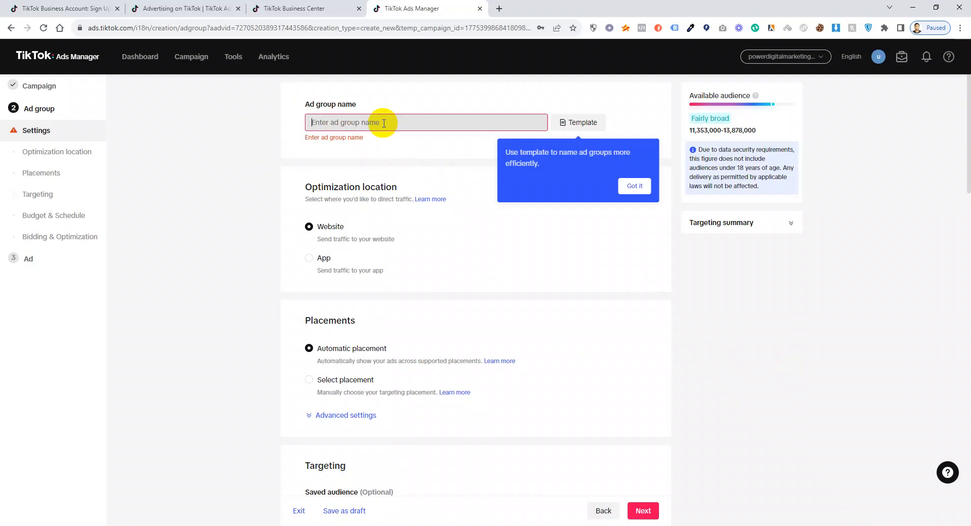
{"action": "type", "text": "d"}
{"action": "key", "text": "BackSpace"}
{"action": "type", "text": "dog"}
{"action": "left_click", "coordinate": [790, 349]}
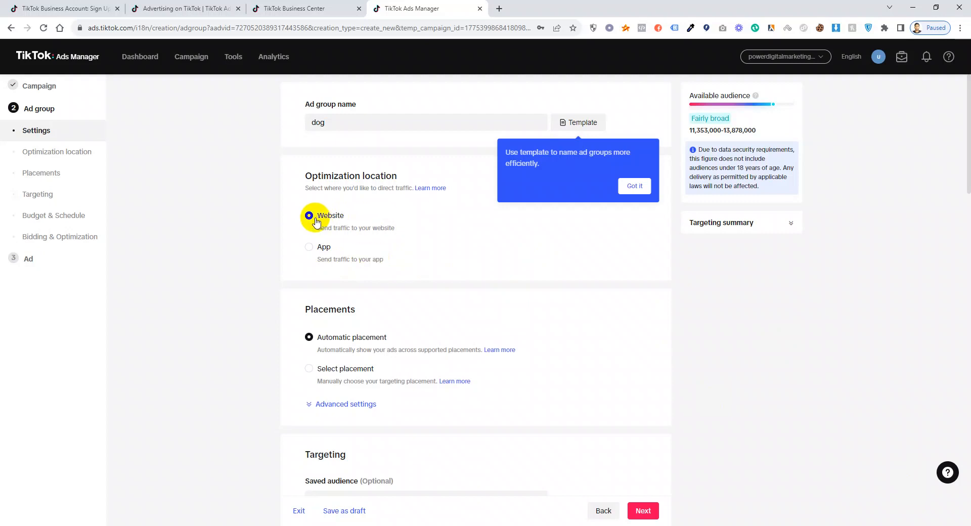
Switch to Select placement and uncheck Global App Bundle and Pangle, leaving TikTok only.
{"action": "scroll", "coordinate": [336, 245], "scroll_direction": "down", "scroll_amount": 2}
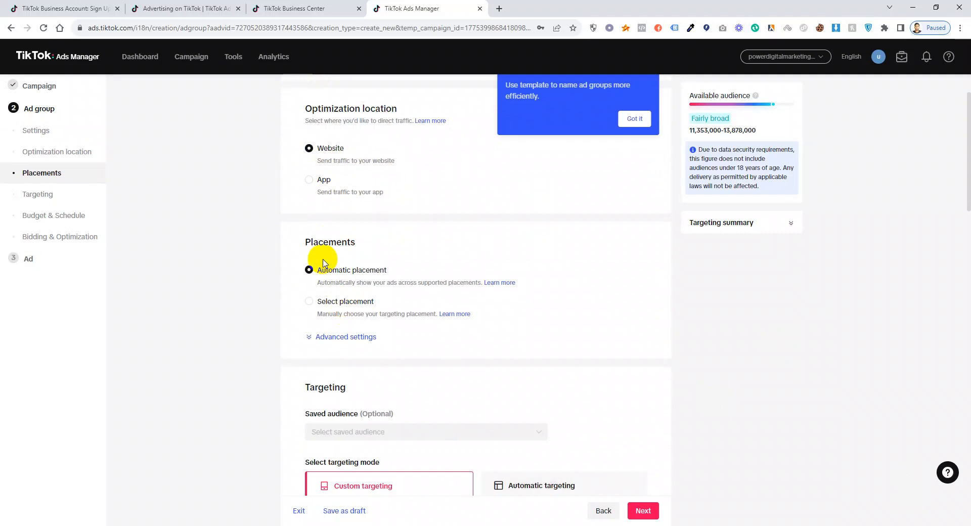
{"action": "left_click", "coordinate": [308, 301]}
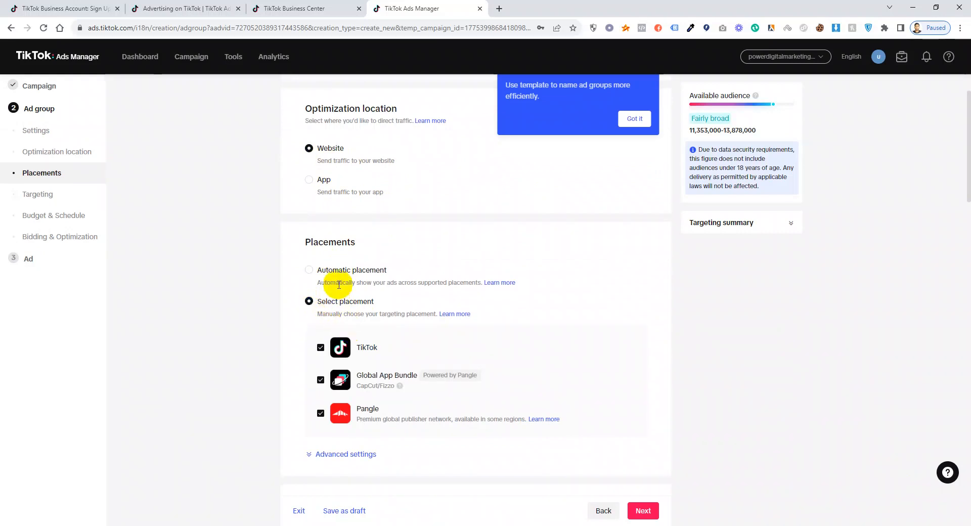
{"action": "left_click", "coordinate": [309, 272]}
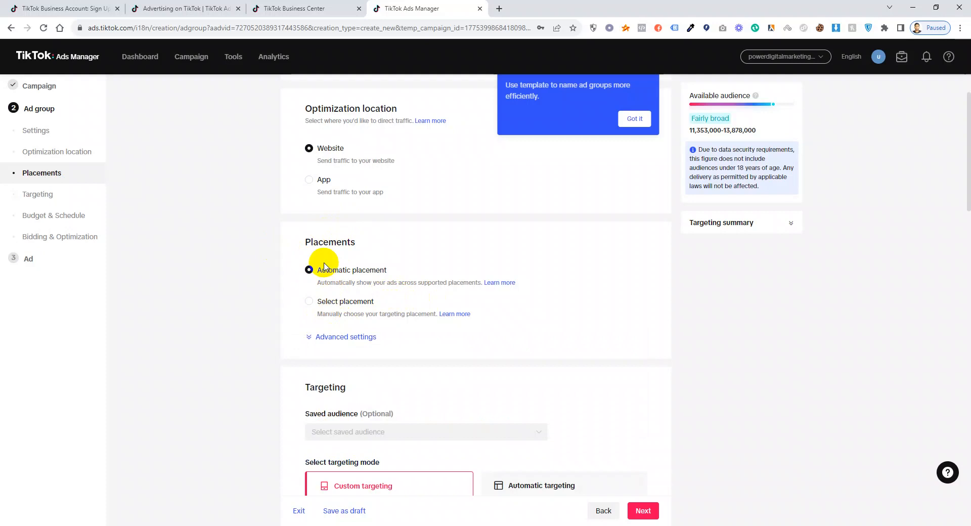
{"action": "left_click", "coordinate": [316, 303]}
{"action": "scroll", "coordinate": [338, 309], "scroll_direction": "down", "scroll_amount": 1}
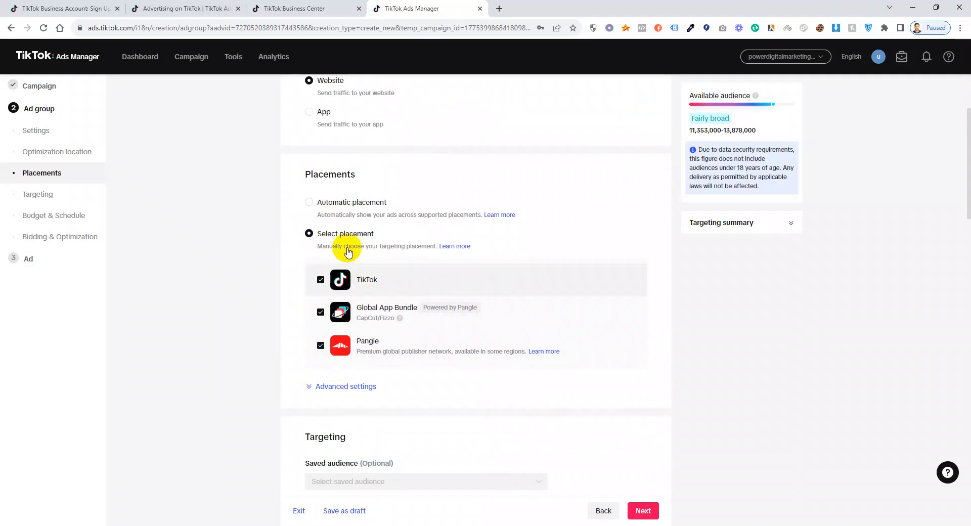
{"action": "left_click", "coordinate": [320, 313]}
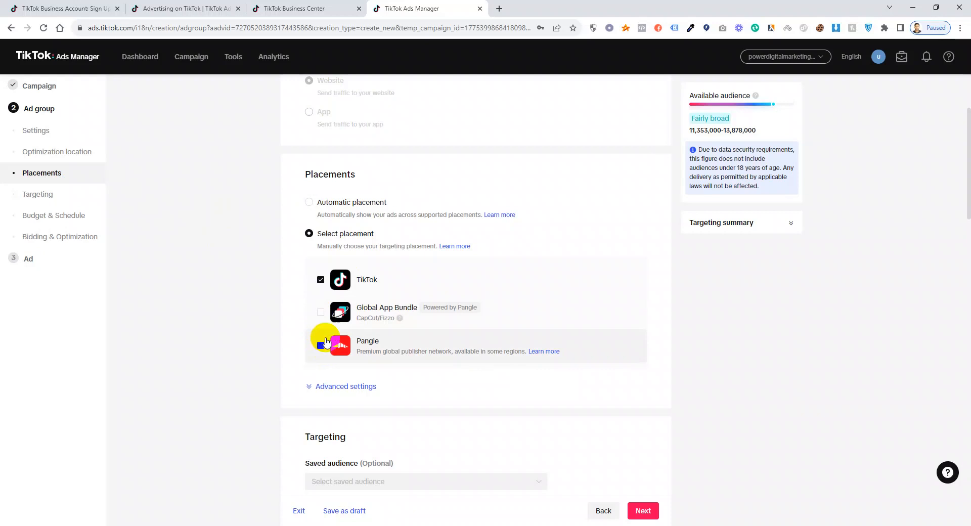
{"action": "left_click", "coordinate": [322, 348]}
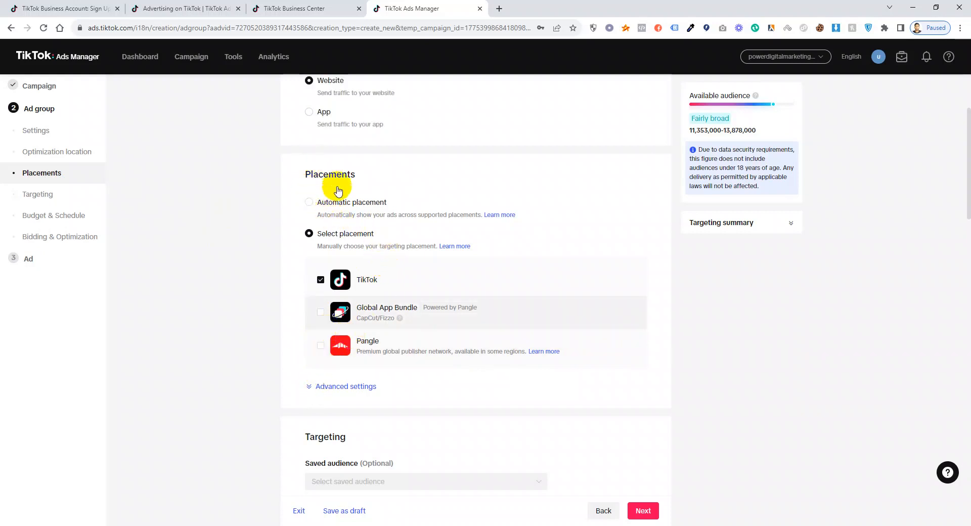
{"action": "scroll", "coordinate": [384, 314], "scroll_direction": "down", "scroll_amount": 4}
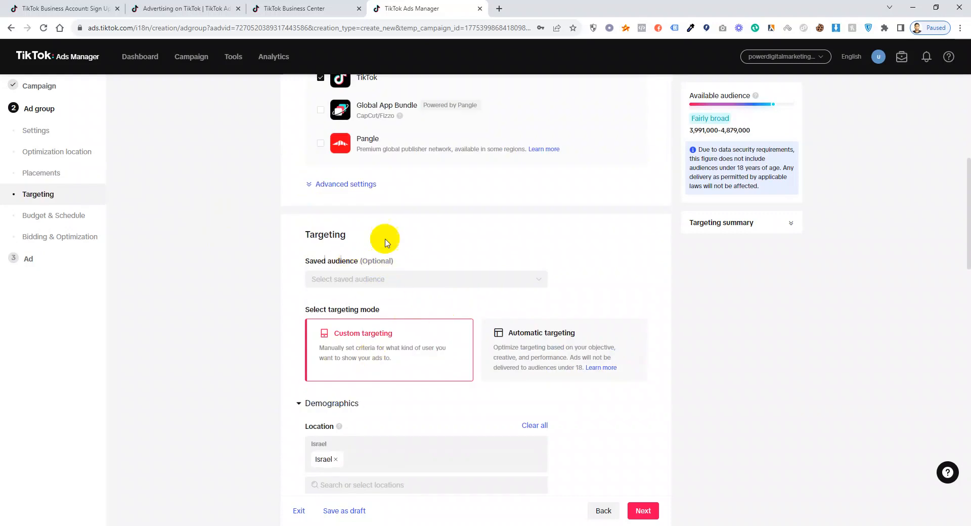
Remove Israel from the target locations.
{"action": "scroll", "coordinate": [420, 169], "scroll_direction": "up", "scroll_amount": 3}
{"action": "scroll", "coordinate": [372, 253], "scroll_direction": "down", "scroll_amount": 4}
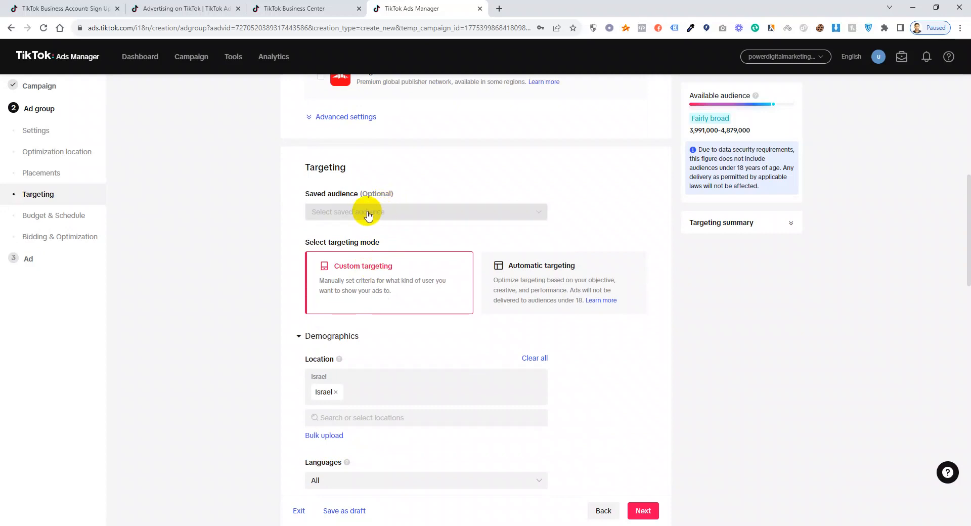
{"action": "scroll", "coordinate": [372, 225], "scroll_direction": "down", "scroll_amount": 1}
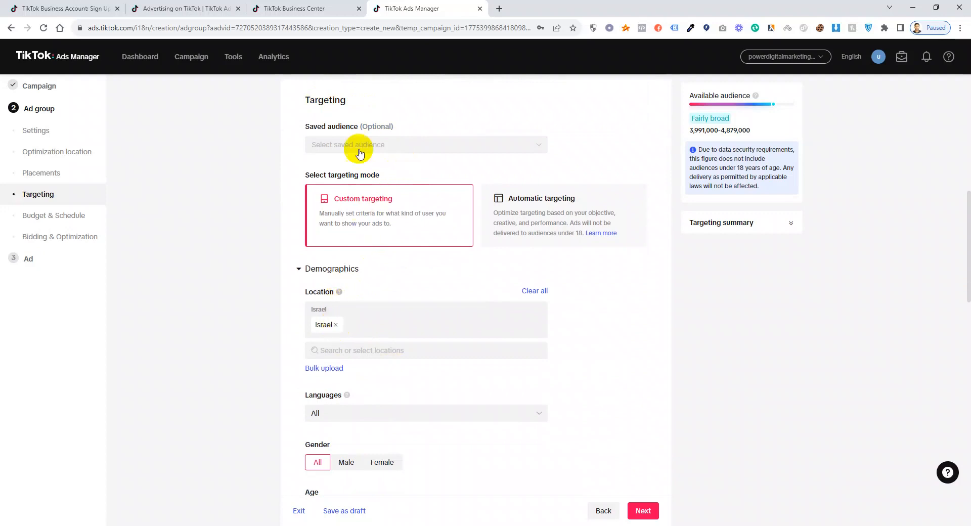
{"action": "left_click", "coordinate": [335, 324]}
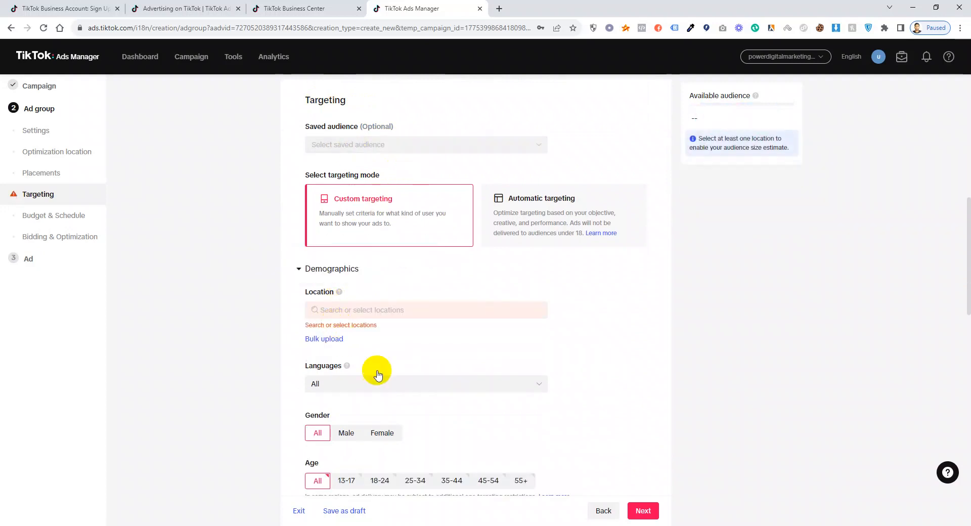
Add Saudi Arabia and Malaysia as target countries from the location list.
{"action": "left_click", "coordinate": [378, 310]}
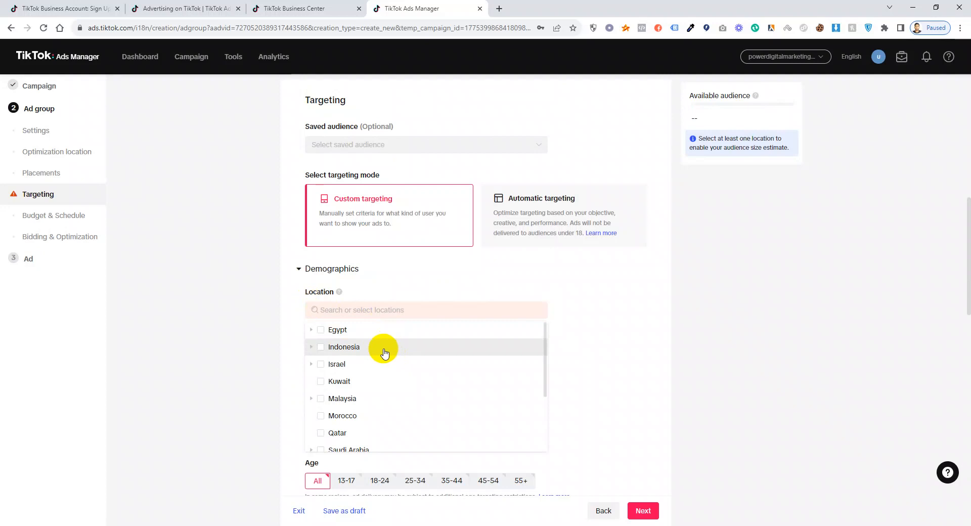
{"action": "scroll", "coordinate": [384, 352], "scroll_direction": "down", "scroll_amount": 3}
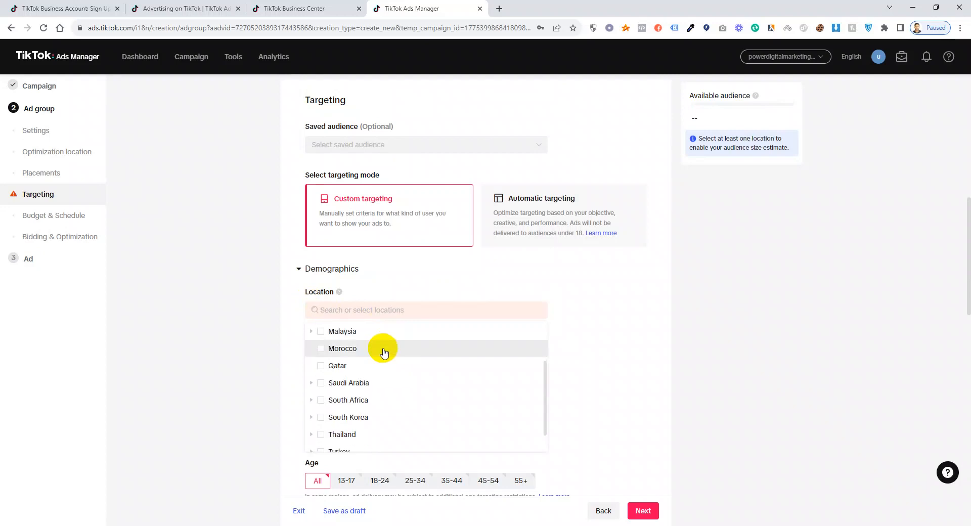
{"action": "scroll", "coordinate": [380, 427], "scroll_direction": "down", "scroll_amount": 2}
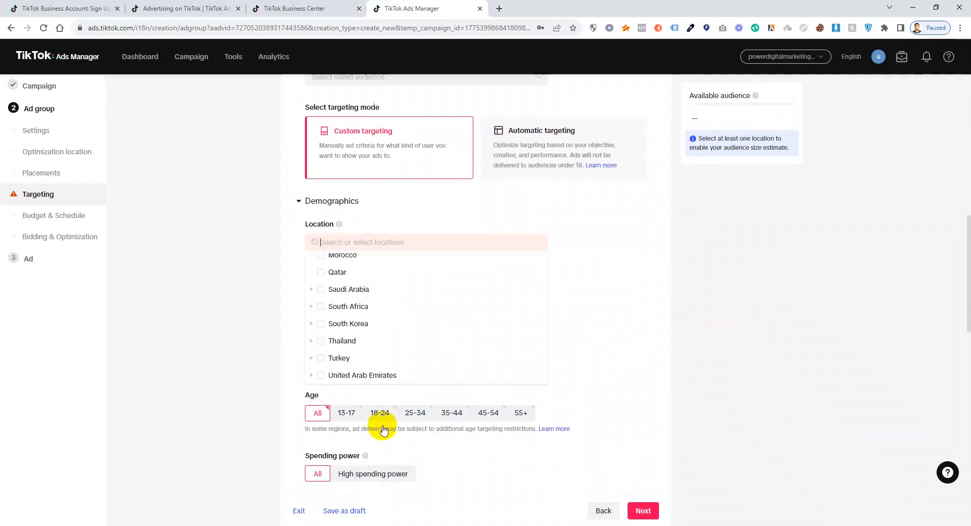
{"action": "scroll", "coordinate": [391, 319], "scroll_direction": "up", "scroll_amount": 2}
{"action": "scroll", "coordinate": [392, 319], "scroll_direction": "up", "scroll_amount": 5}
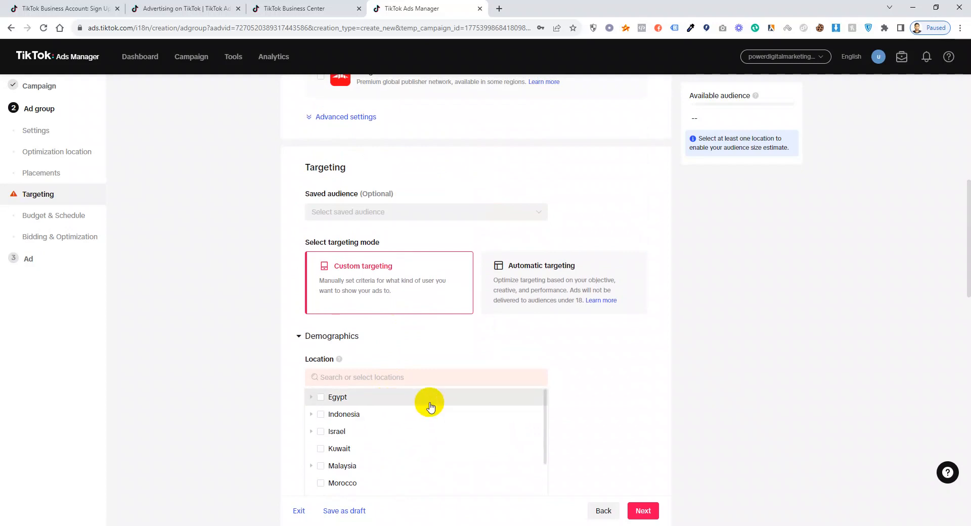
{"action": "scroll", "coordinate": [388, 427], "scroll_direction": "down", "scroll_amount": 1}
{"action": "scroll", "coordinate": [388, 434], "scroll_direction": "down", "scroll_amount": 1}
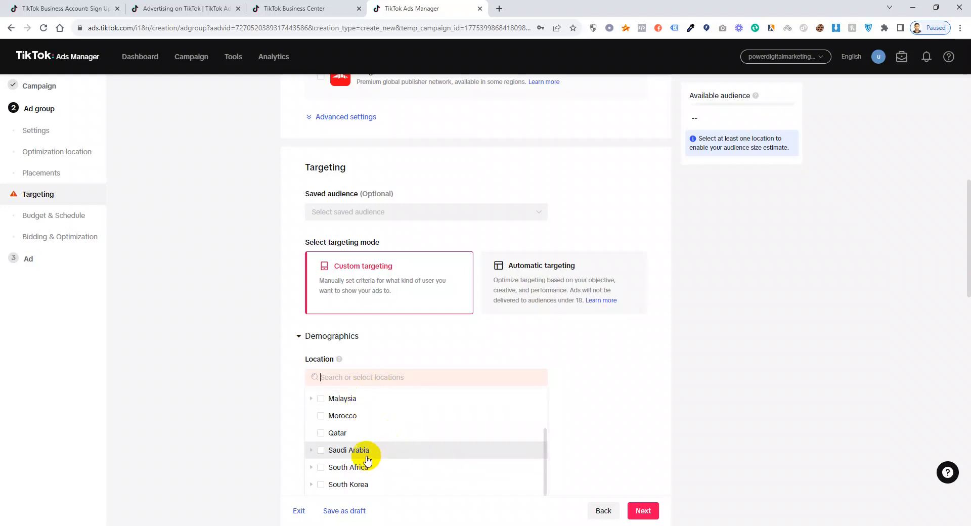
{"action": "left_click", "coordinate": [348, 449]}
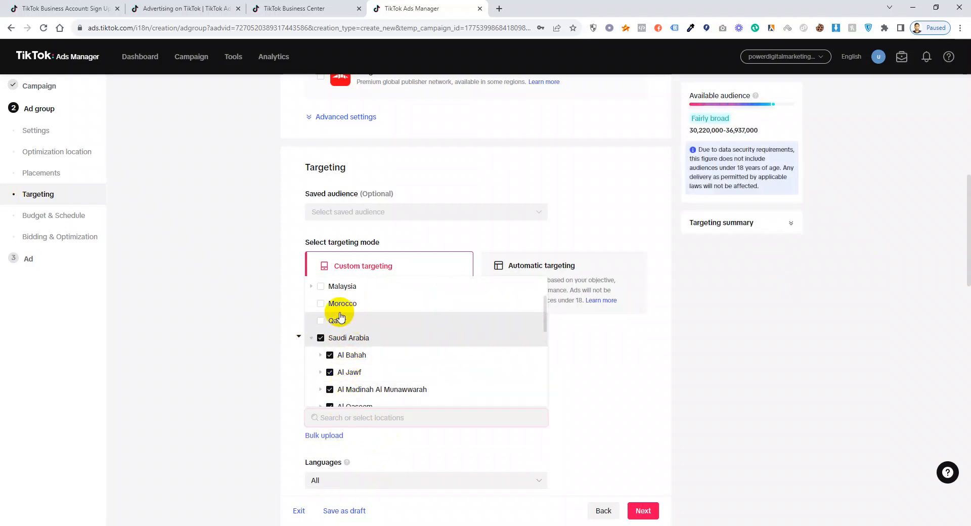
{"action": "left_click", "coordinate": [320, 287]}
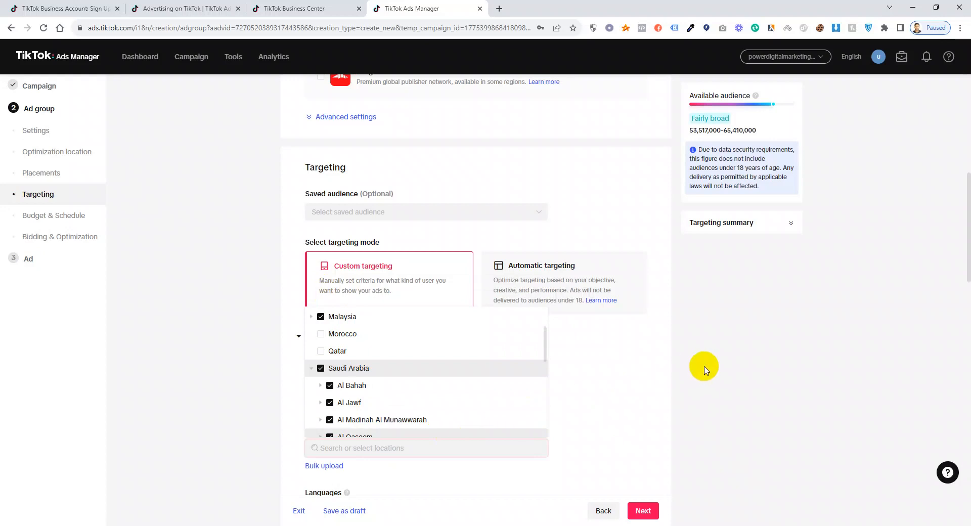
{"action": "left_click", "coordinate": [564, 343]}
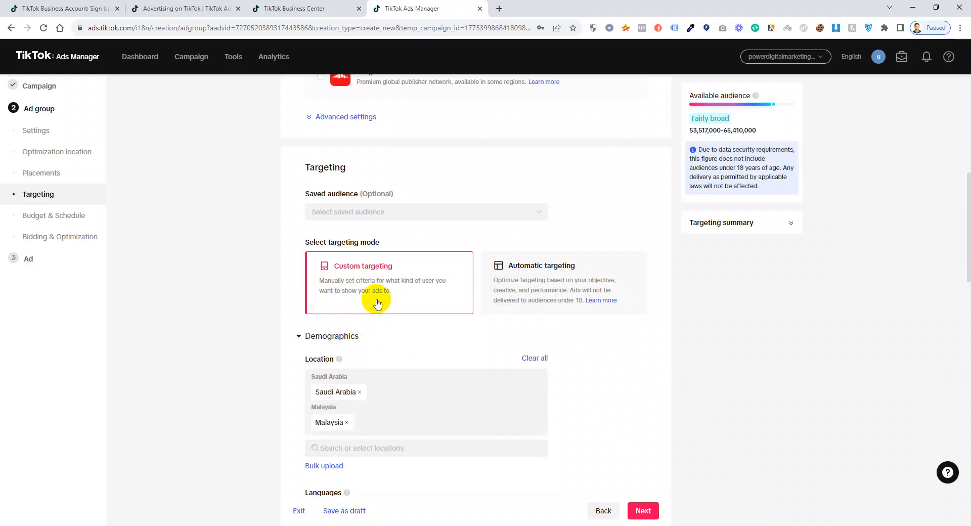
{"action": "scroll", "coordinate": [375, 323], "scroll_direction": "down", "scroll_amount": 1}
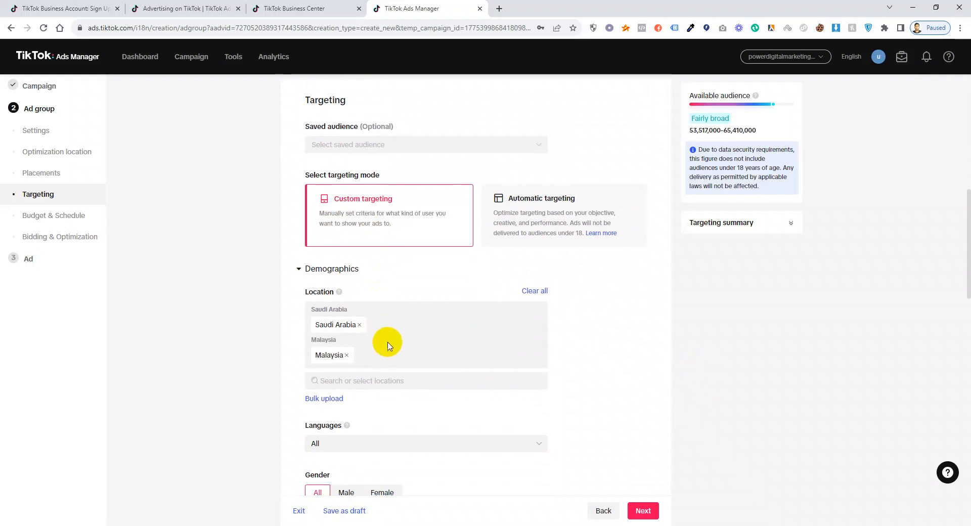
{"action": "scroll", "coordinate": [384, 331], "scroll_direction": "down", "scroll_amount": 2}
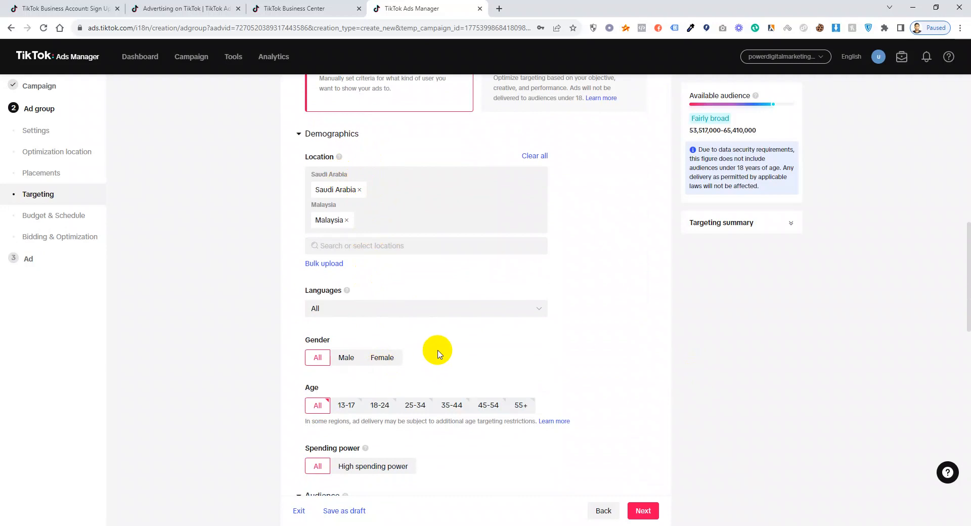
Check Arabic and English in the Languages list.
{"action": "left_click", "coordinate": [372, 310]}
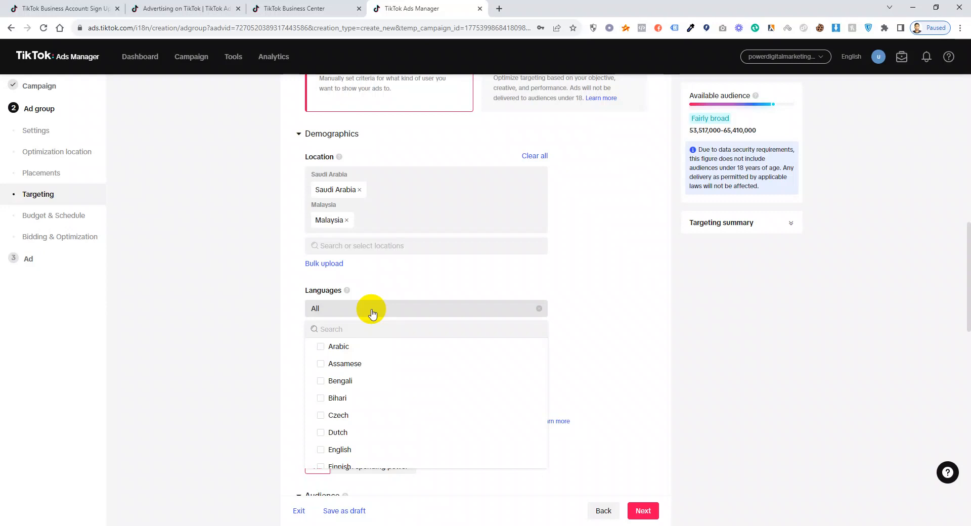
{"action": "left_click", "coordinate": [321, 347]}
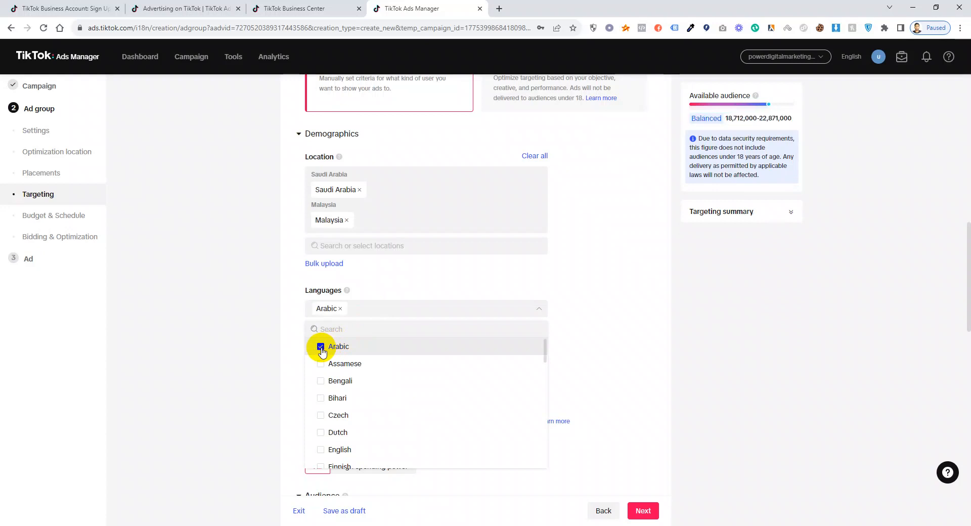
{"action": "left_click", "coordinate": [342, 453]}
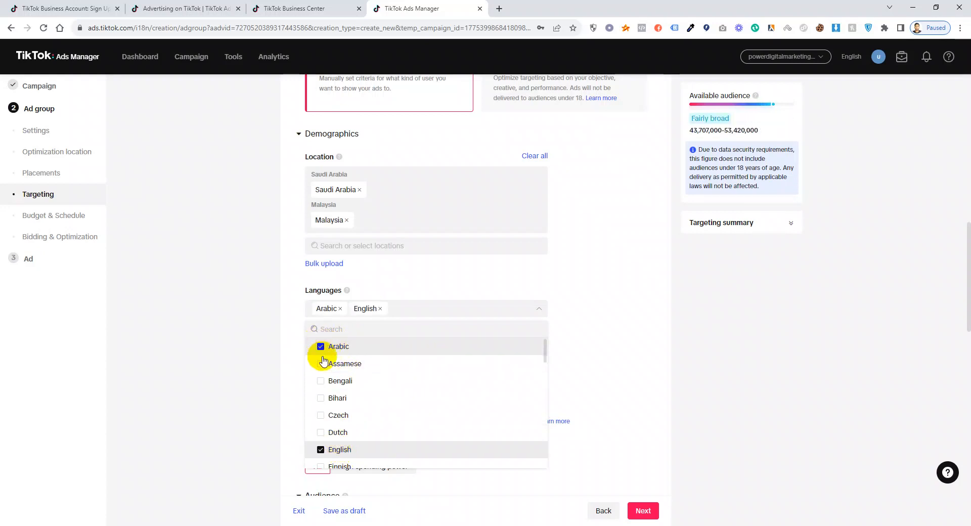
{"action": "left_click", "coordinate": [677, 364]}
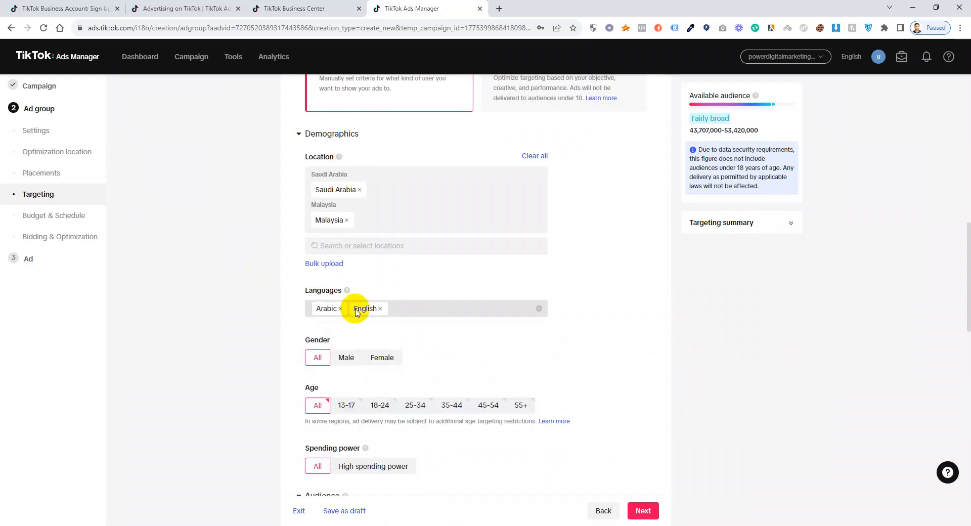
{"action": "scroll", "coordinate": [323, 316], "scroll_direction": "down", "scroll_amount": 1}
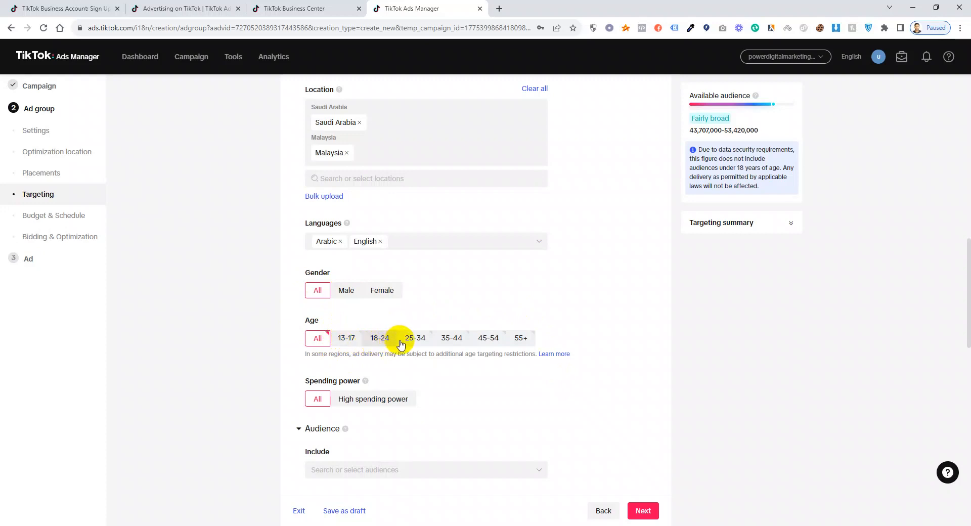
Select the 18-24, 25-34, 35-44 and 45-54 age groups in place of All.
{"action": "left_click", "coordinate": [379, 343]}
{"action": "left_click", "coordinate": [416, 340]}
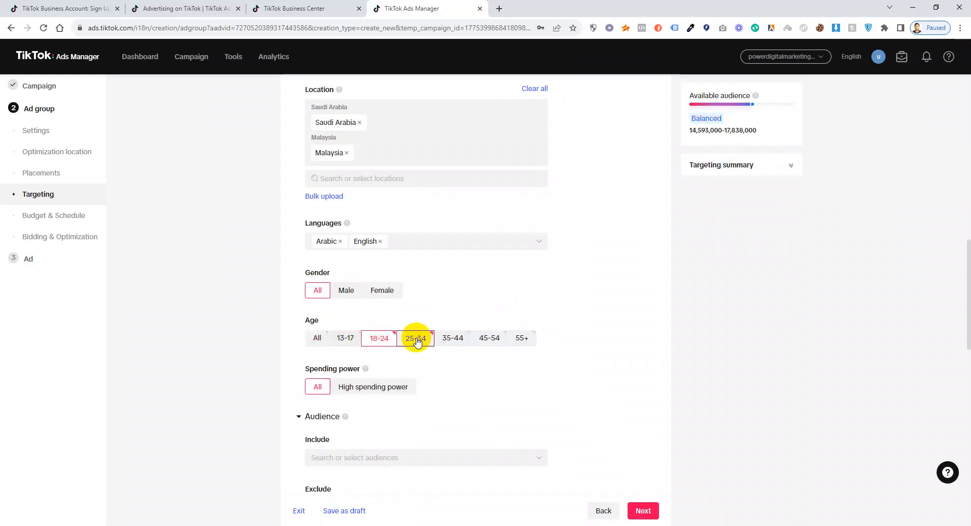
{"action": "left_click", "coordinate": [460, 341]}
{"action": "left_click", "coordinate": [490, 338]}
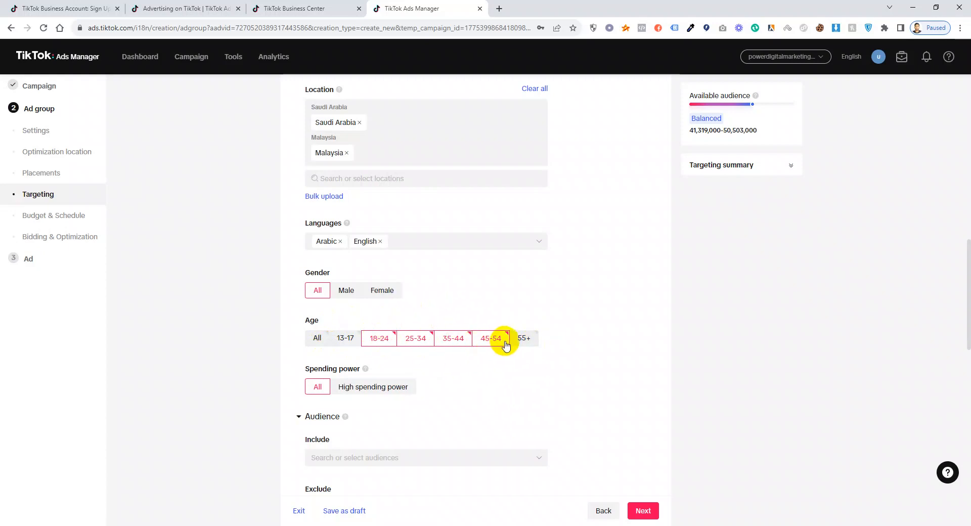
{"action": "scroll", "coordinate": [470, 344], "scroll_direction": "down", "scroll_amount": 3}
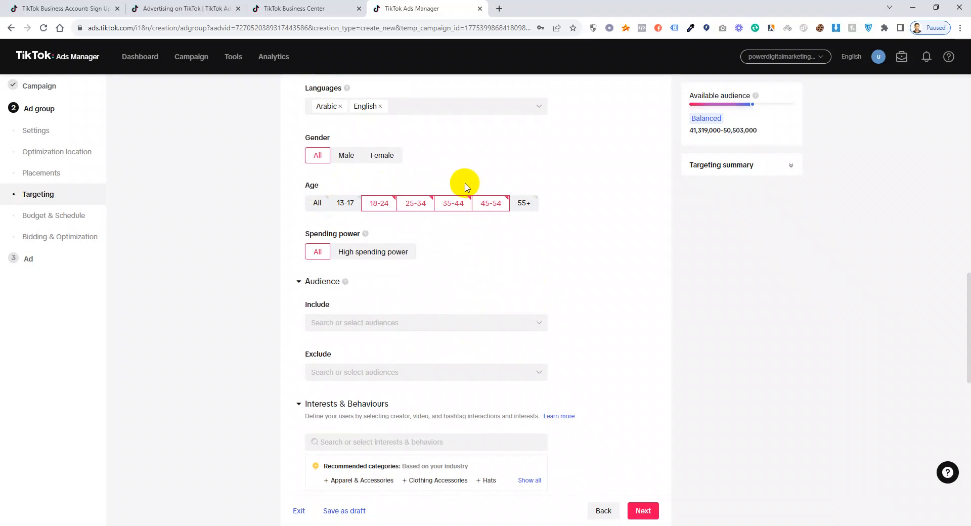
{"action": "scroll", "coordinate": [427, 238], "scroll_direction": "down", "scroll_amount": 1}
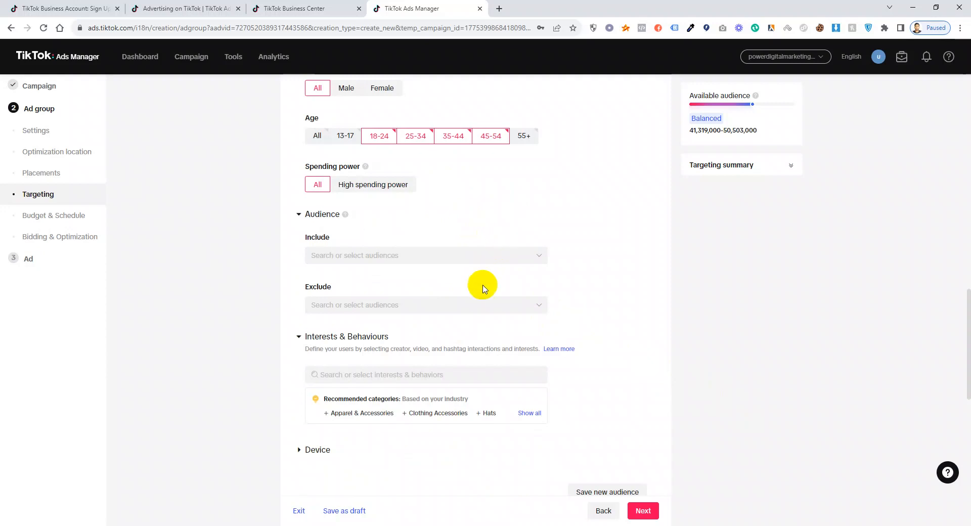
{"action": "scroll", "coordinate": [483, 278], "scroll_direction": "down", "scroll_amount": 1}
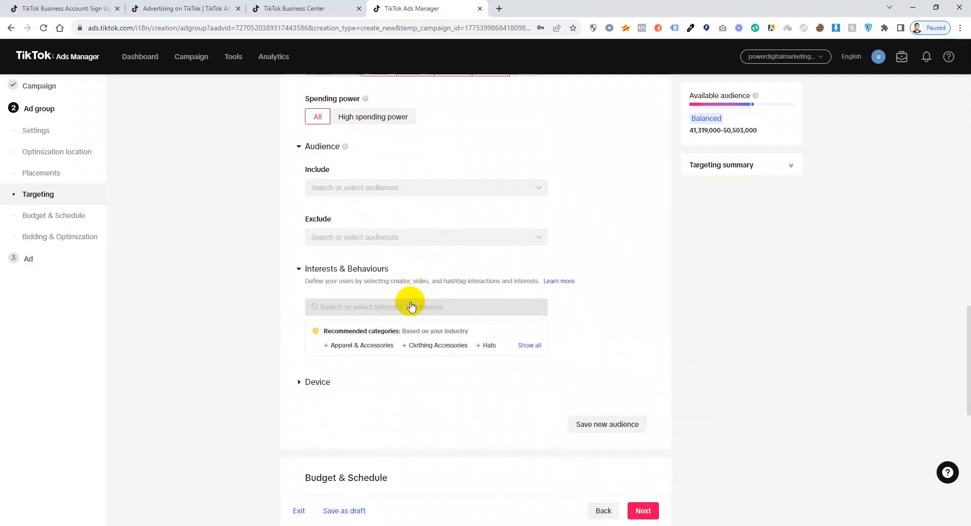
Add Pets to the targeted interests from the interest categories.
{"action": "left_click", "coordinate": [362, 307]}
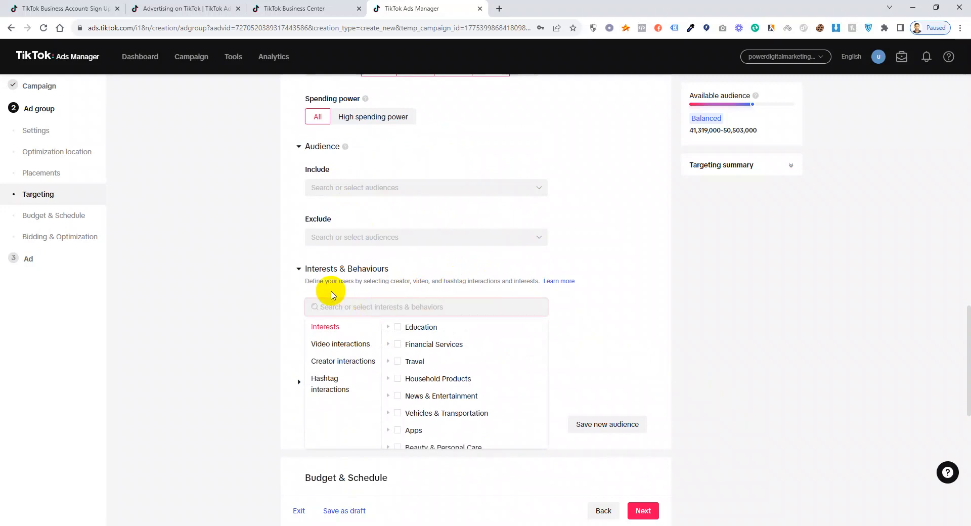
{"action": "scroll", "coordinate": [478, 379], "scroll_direction": "down", "scroll_amount": 2}
{"action": "scroll", "coordinate": [479, 383], "scroll_direction": "down", "scroll_amount": 2}
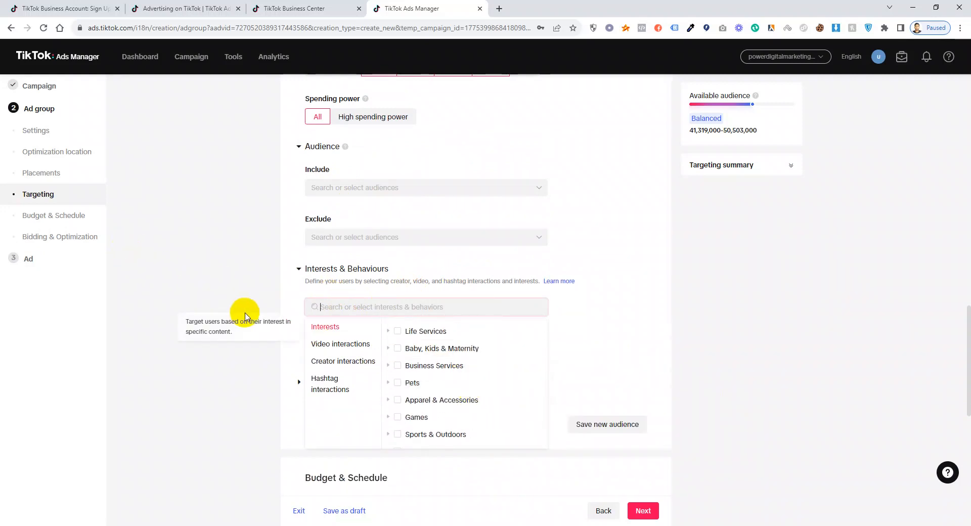
{"action": "left_click", "coordinate": [390, 385]}
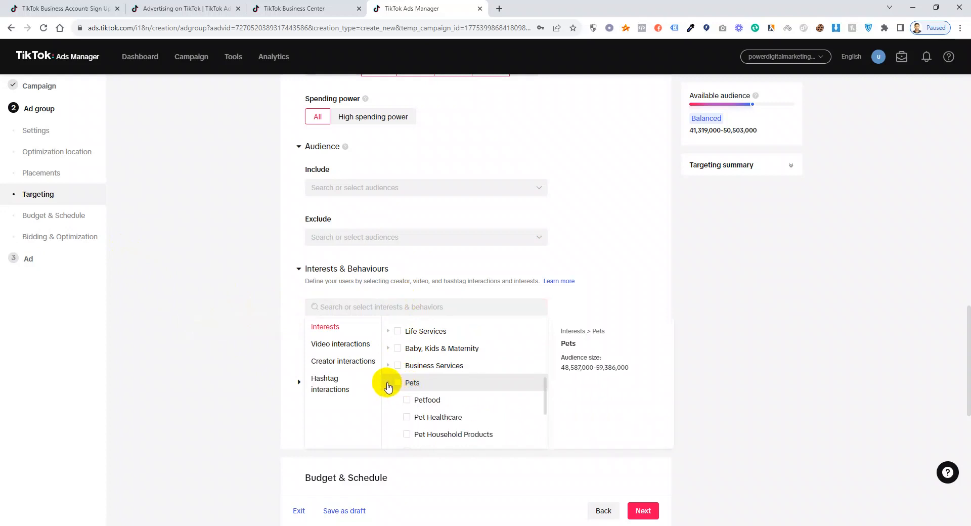
{"action": "scroll", "coordinate": [444, 404], "scroll_direction": "down", "scroll_amount": 2}
{"action": "scroll", "coordinate": [446, 412], "scroll_direction": "down", "scroll_amount": 2}
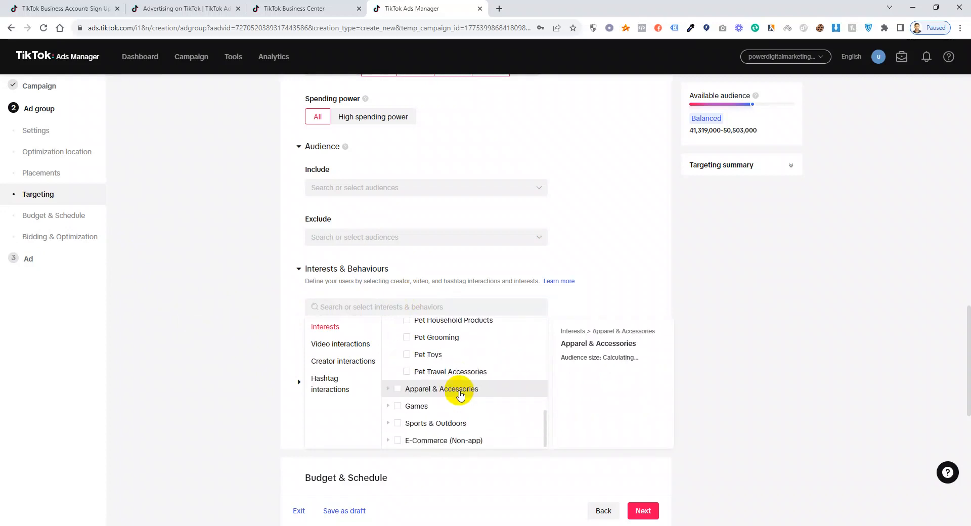
{"action": "left_click", "coordinate": [367, 307]}
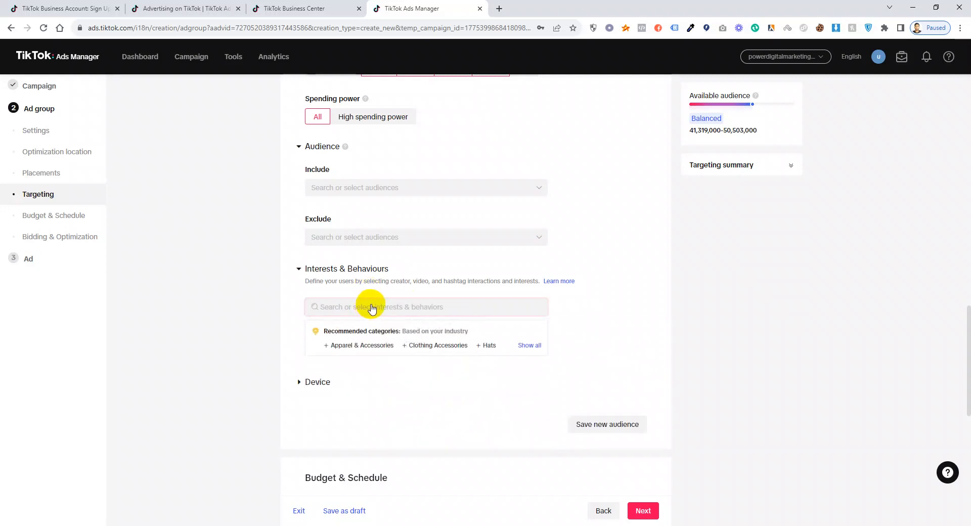
{"action": "type", "text": "di"}
{"action": "left_click", "coordinate": [476, 305]}
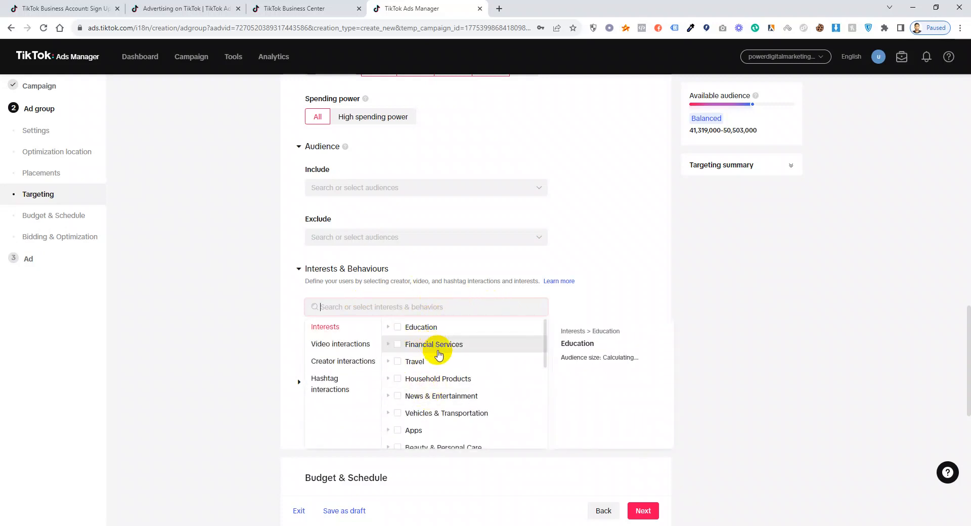
{"action": "scroll", "coordinate": [458, 377], "scroll_direction": "down", "scroll_amount": 2}
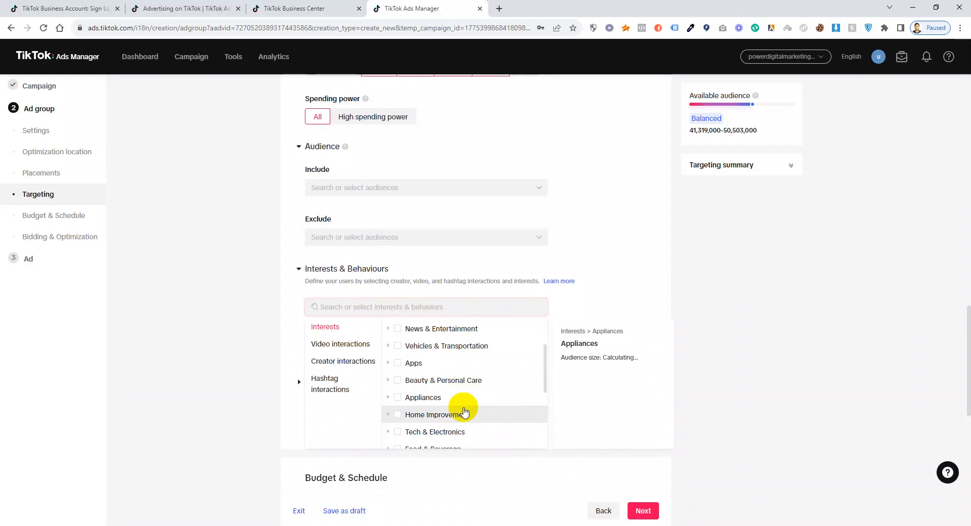
{"action": "scroll", "coordinate": [464, 411], "scroll_direction": "down", "scroll_amount": 2}
{"action": "scroll", "coordinate": [464, 407], "scroll_direction": "down", "scroll_amount": 2}
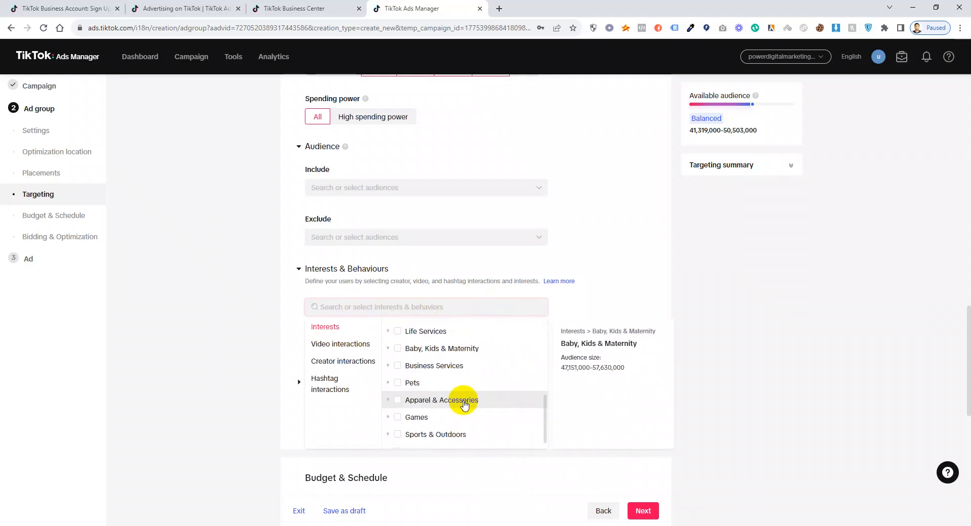
{"action": "left_click", "coordinate": [398, 383]}
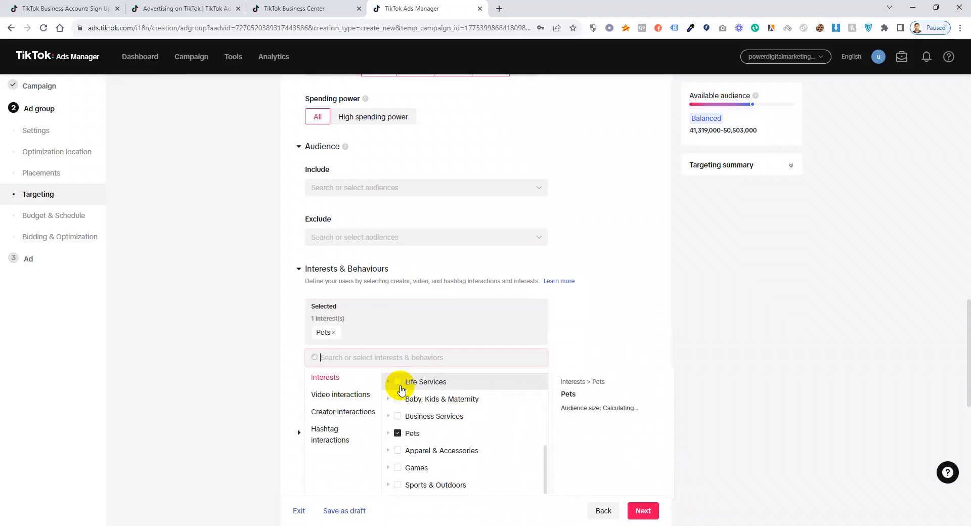
Add Dogs from the similar interests and hashtags suggestions.
{"action": "left_click", "coordinate": [595, 310]}
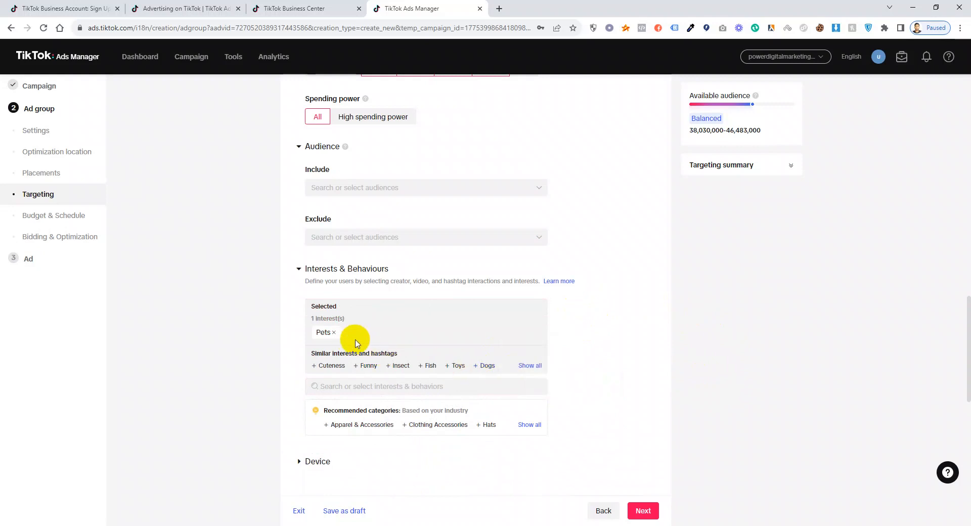
{"action": "mouse_move", "coordinate": [477, 369]}
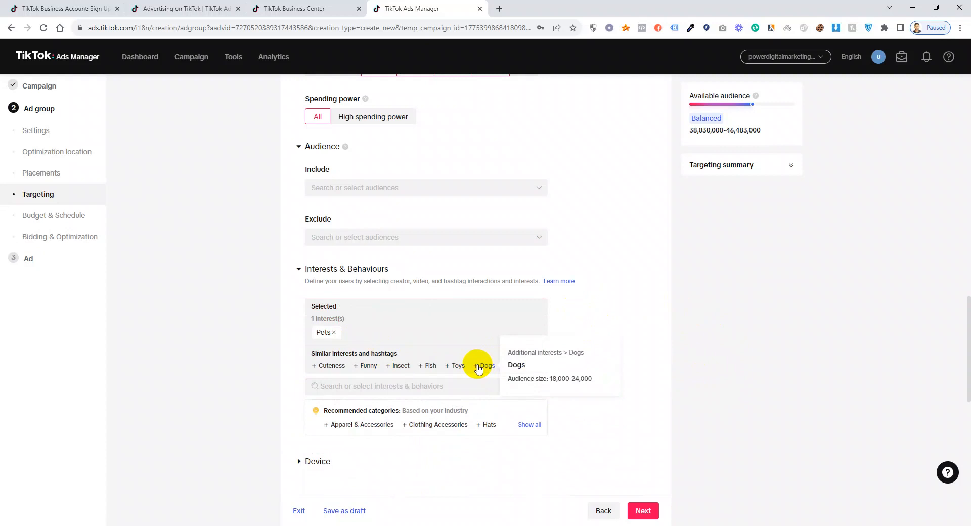
{"action": "left_click", "coordinate": [478, 366]}
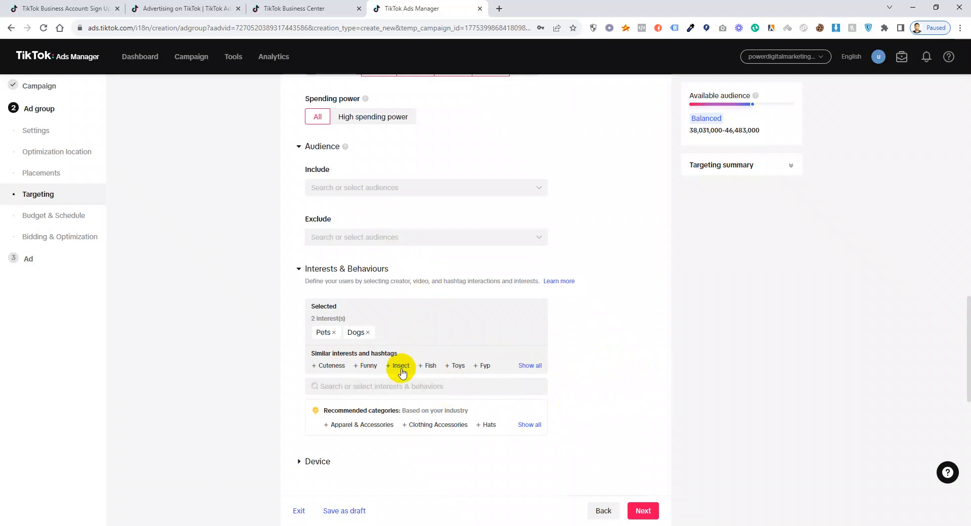
{"action": "left_click", "coordinate": [384, 392]}
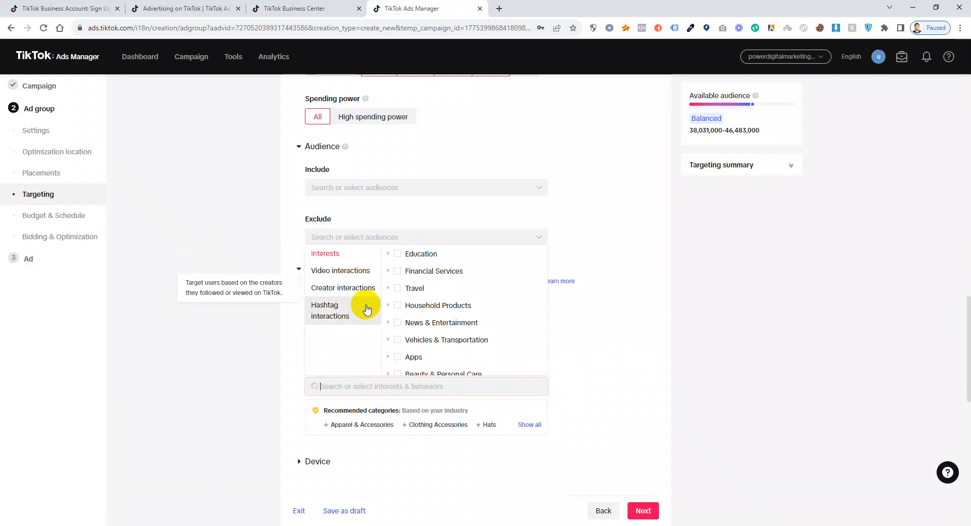
{"action": "left_click", "coordinate": [352, 316]}
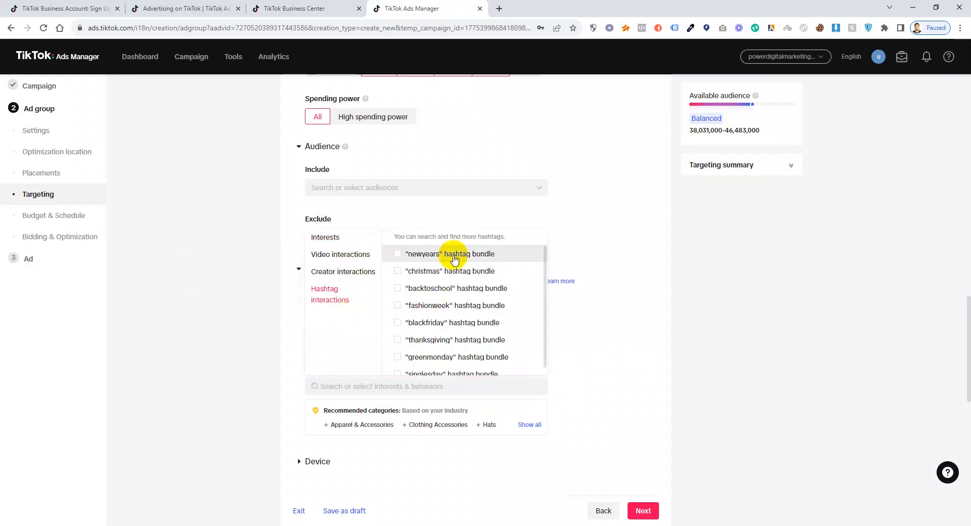
{"action": "scroll", "coordinate": [480, 344], "scroll_direction": "down", "scroll_amount": 3}
{"action": "scroll", "coordinate": [475, 340], "scroll_direction": "up", "scroll_amount": 3}
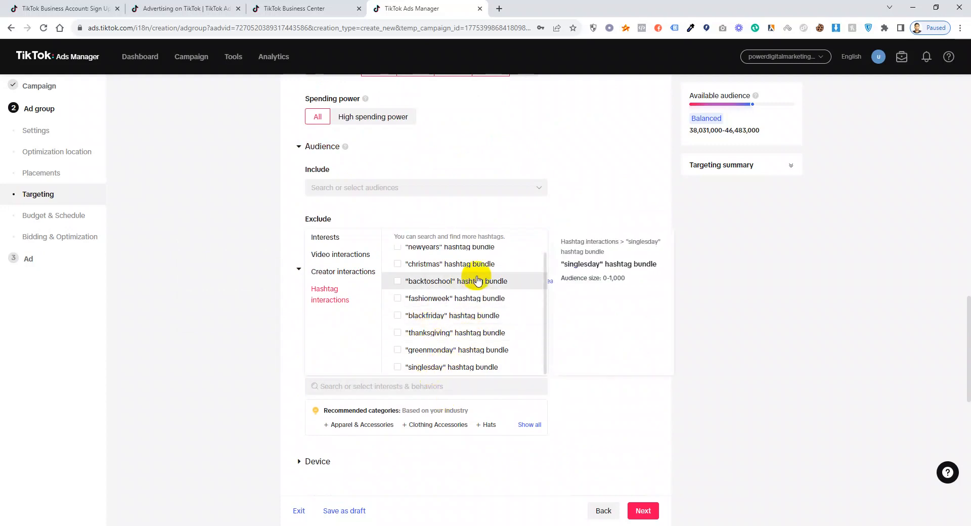
{"action": "scroll", "coordinate": [502, 283], "scroll_direction": "up", "scroll_amount": 1}
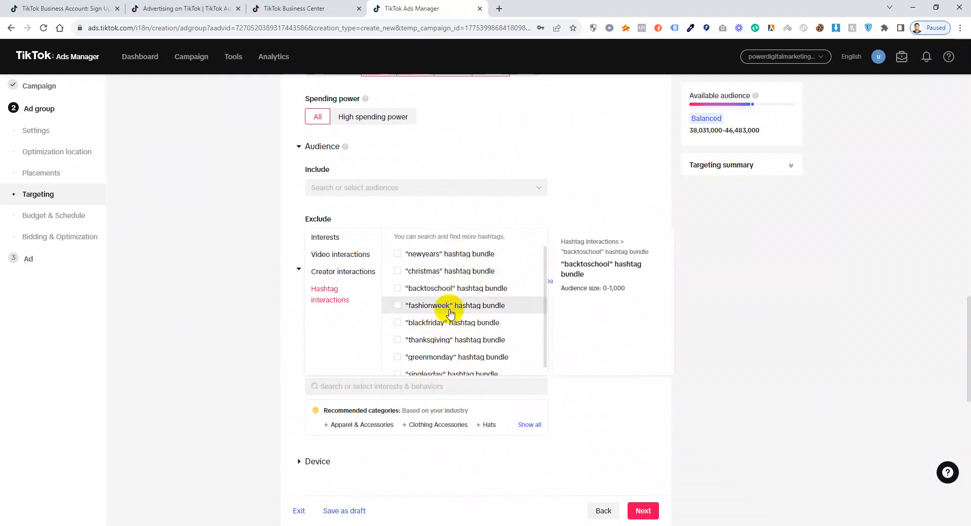
{"action": "scroll", "coordinate": [445, 333], "scroll_direction": "down", "scroll_amount": 1}
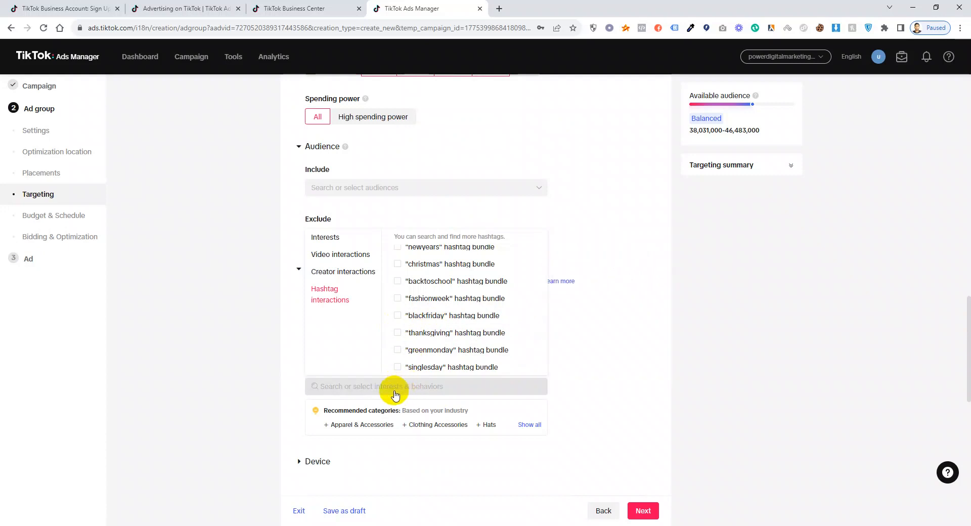
{"action": "left_click", "coordinate": [630, 300]}
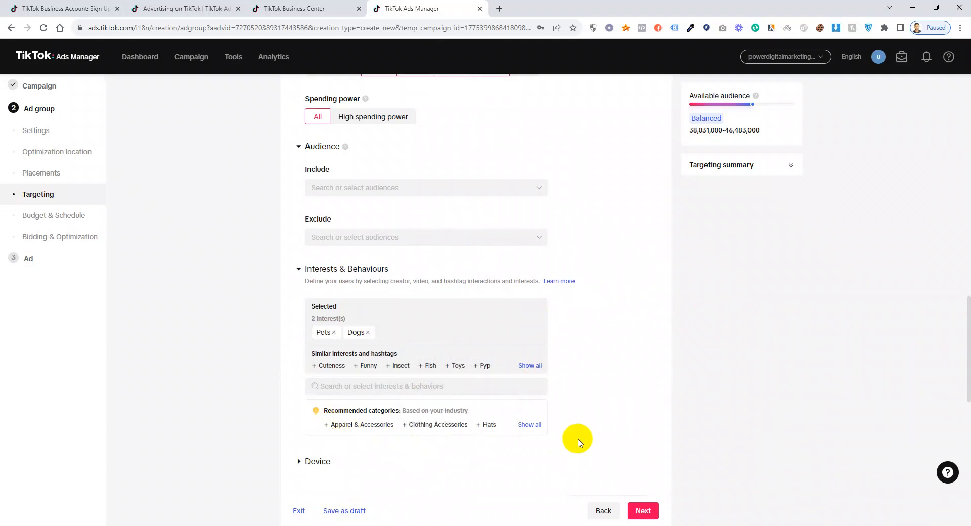
{"action": "left_click", "coordinate": [535, 427]}
{"action": "left_click", "coordinate": [535, 427]}
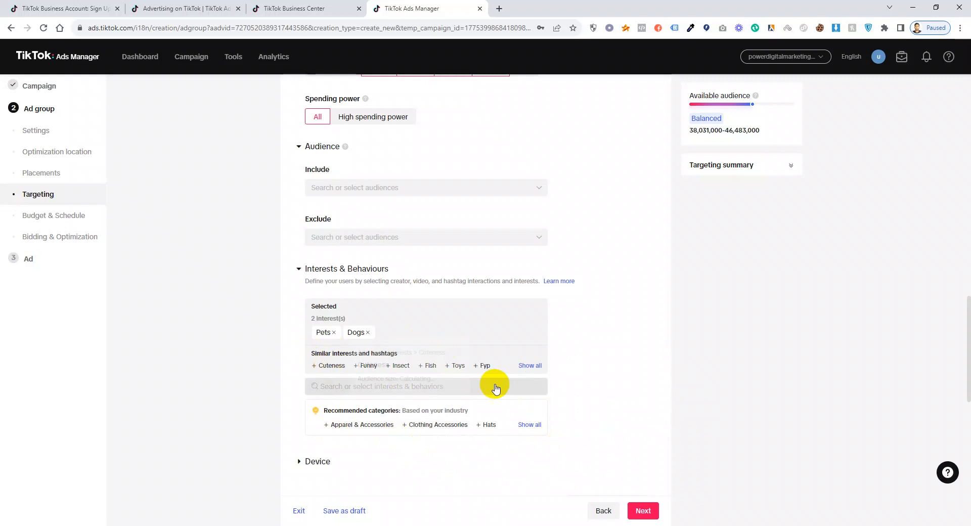
{"action": "scroll", "coordinate": [355, 214], "scroll_direction": "down", "scroll_amount": 1}
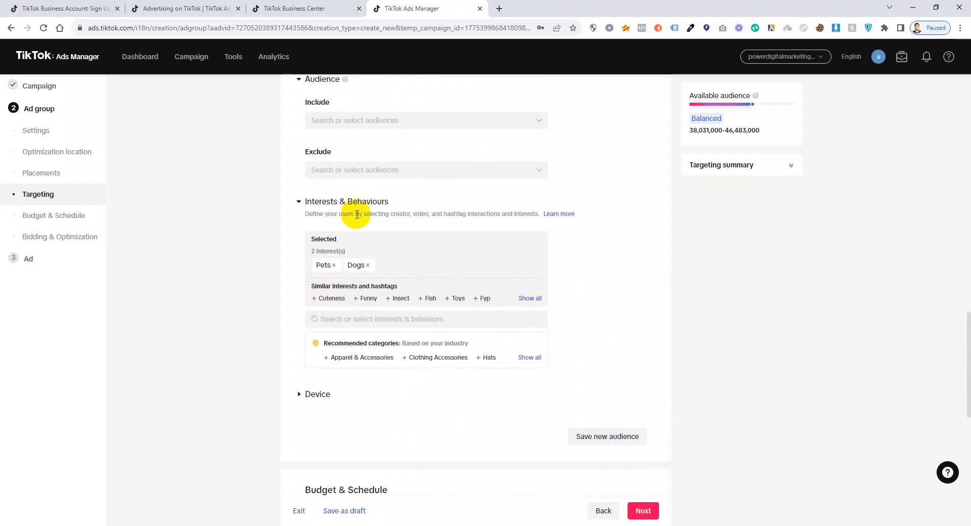
{"action": "scroll", "coordinate": [385, 173], "scroll_direction": "up", "scroll_amount": 1}
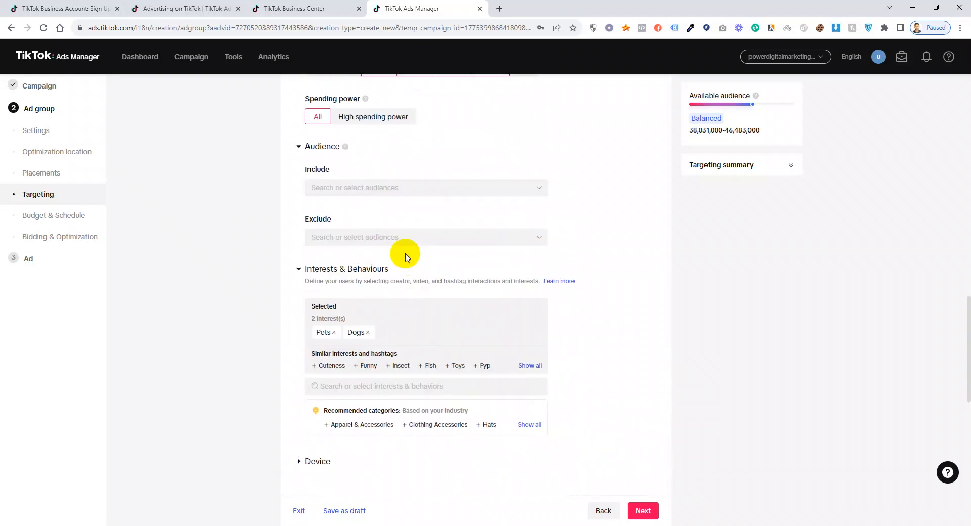
{"action": "left_click", "coordinate": [386, 238]}
{"action": "left_click", "coordinate": [423, 286]}
{"action": "left_click", "coordinate": [790, 299]}
{"action": "left_click", "coordinate": [348, 237]}
{"action": "left_click", "coordinate": [405, 276]}
{"action": "left_click", "coordinate": [670, 348]}
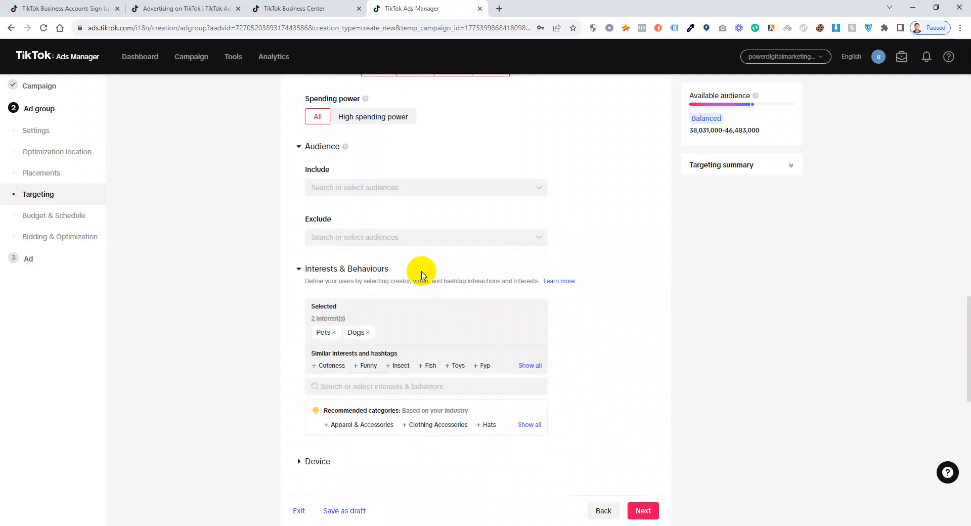
{"action": "scroll", "coordinate": [435, 280], "scroll_direction": "down", "scroll_amount": 1}
Expand Device targeting and keep Operating system set to All.
{"action": "left_click", "coordinate": [297, 394]}
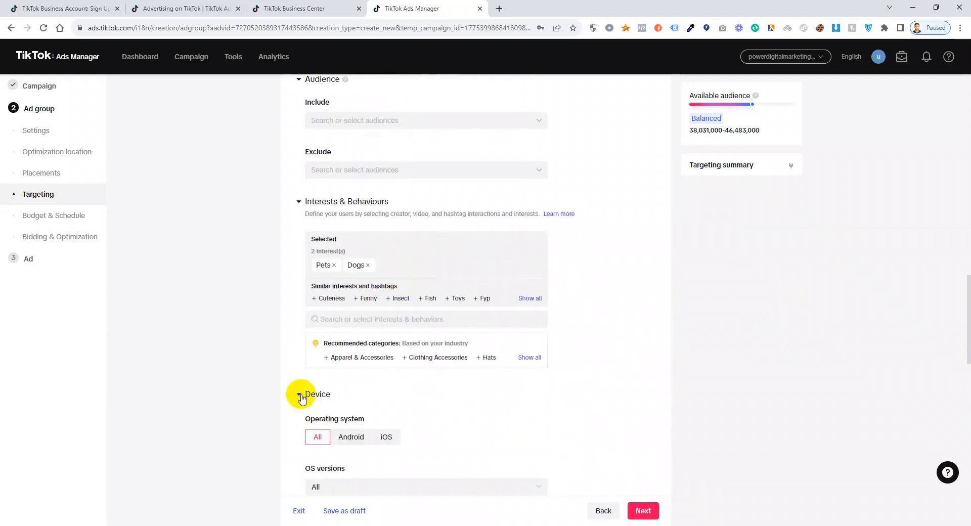
{"action": "scroll", "coordinate": [524, 364], "scroll_direction": "down", "scroll_amount": 2}
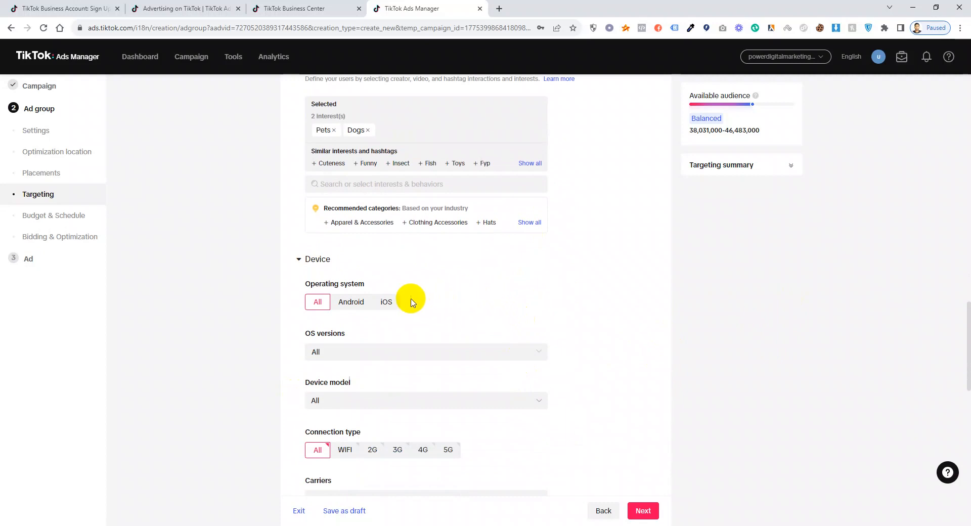
{"action": "left_click", "coordinate": [386, 302]}
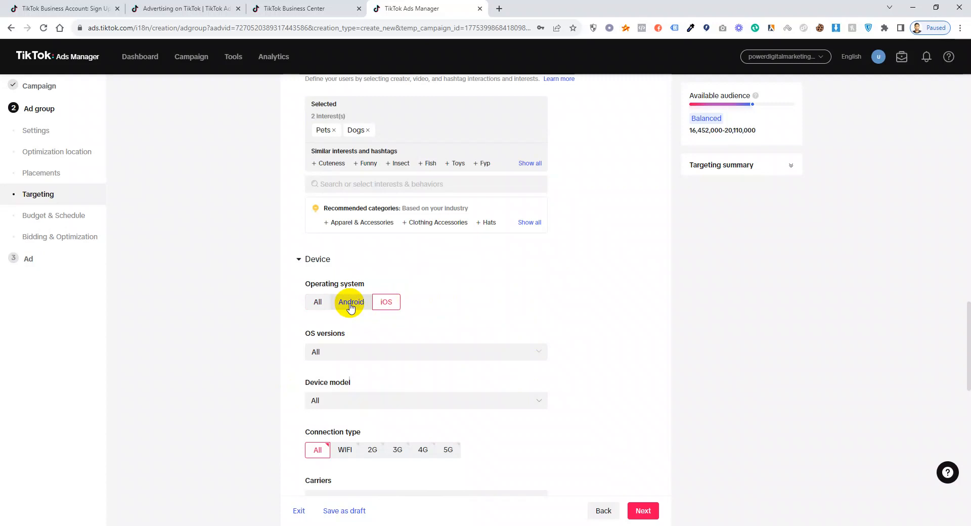
{"action": "left_click", "coordinate": [316, 303]}
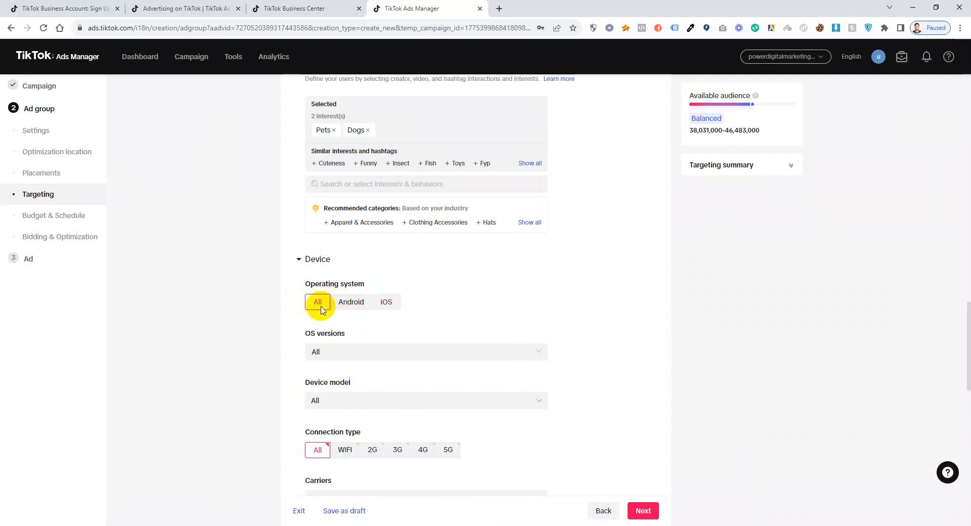
{"action": "scroll", "coordinate": [380, 329], "scroll_direction": "down", "scroll_amount": 2}
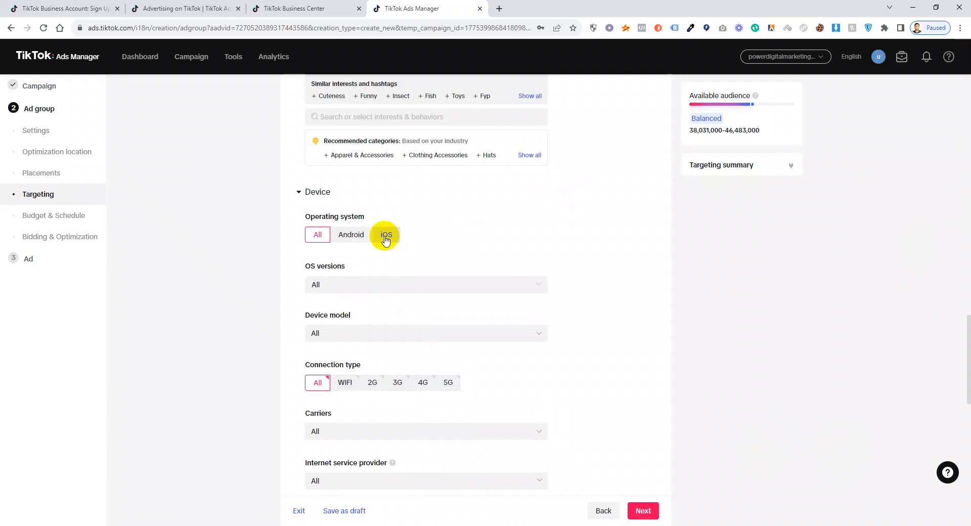
Review the Carriers and Internet service provider lists, leaving both at All.
{"action": "scroll", "coordinate": [374, 247], "scroll_direction": "down", "scroll_amount": 3}
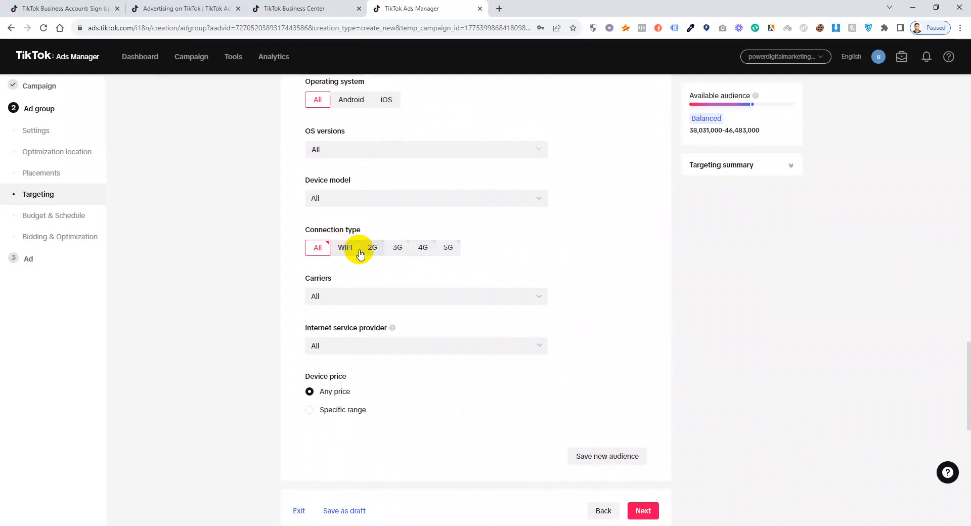
{"action": "left_click", "coordinate": [360, 295]}
{"action": "left_click", "coordinate": [360, 295]}
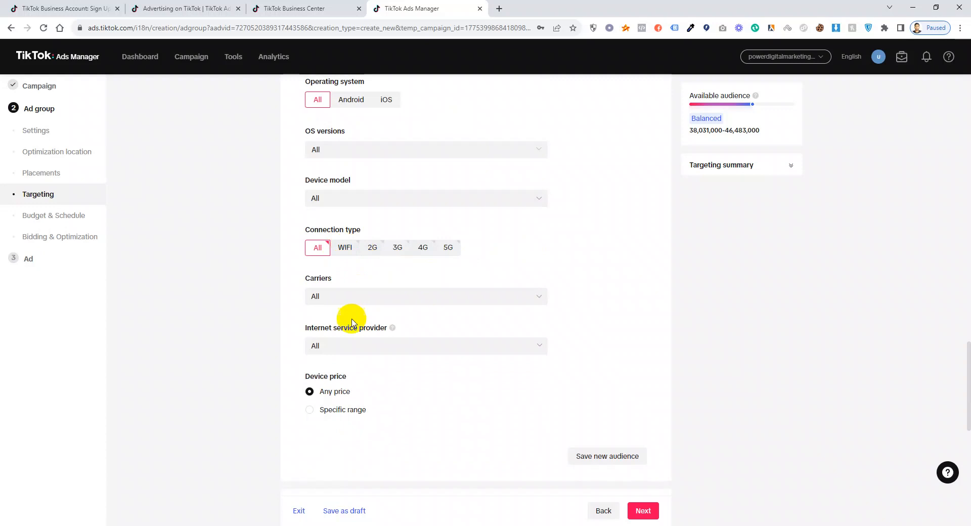
{"action": "left_click", "coordinate": [344, 348]}
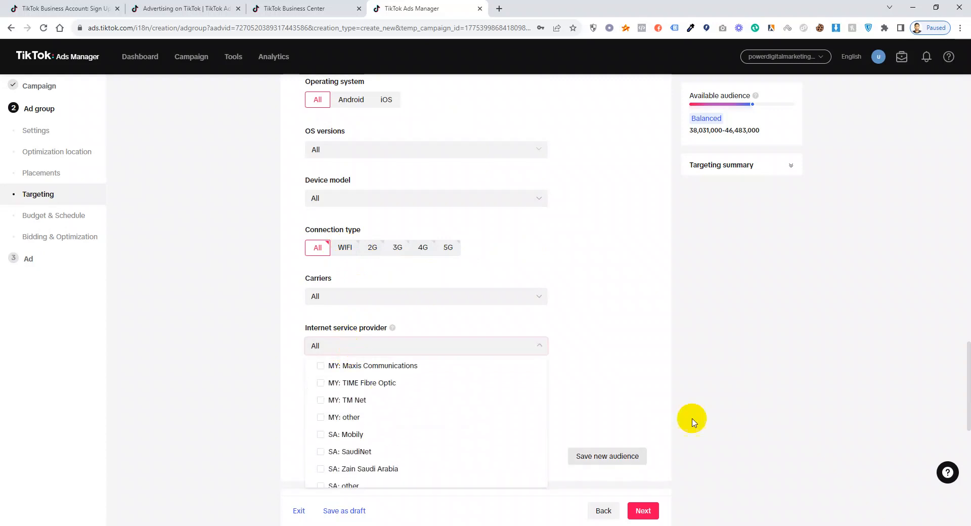
{"action": "left_click", "coordinate": [721, 367]}
{"action": "scroll", "coordinate": [422, 347], "scroll_direction": "down", "scroll_amount": 1}
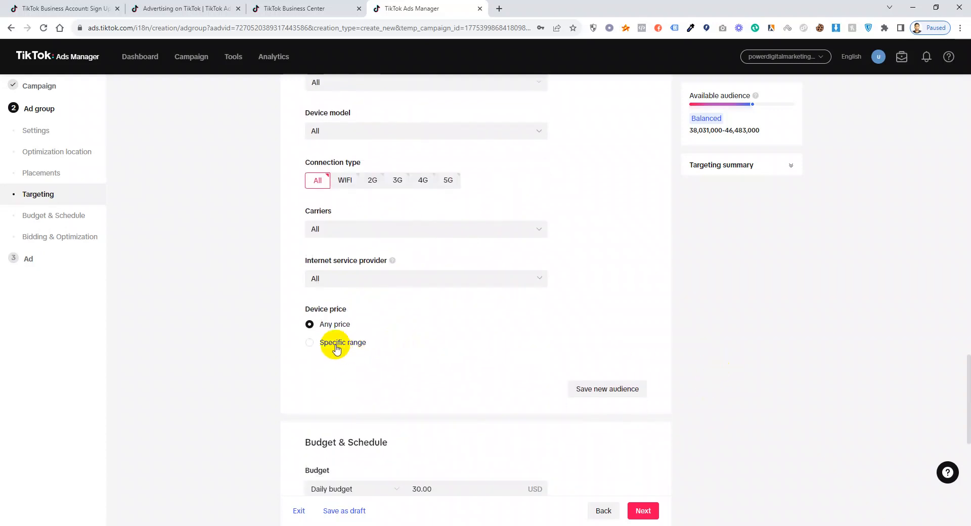
{"action": "scroll", "coordinate": [461, 289], "scroll_direction": "down", "scroll_amount": 2}
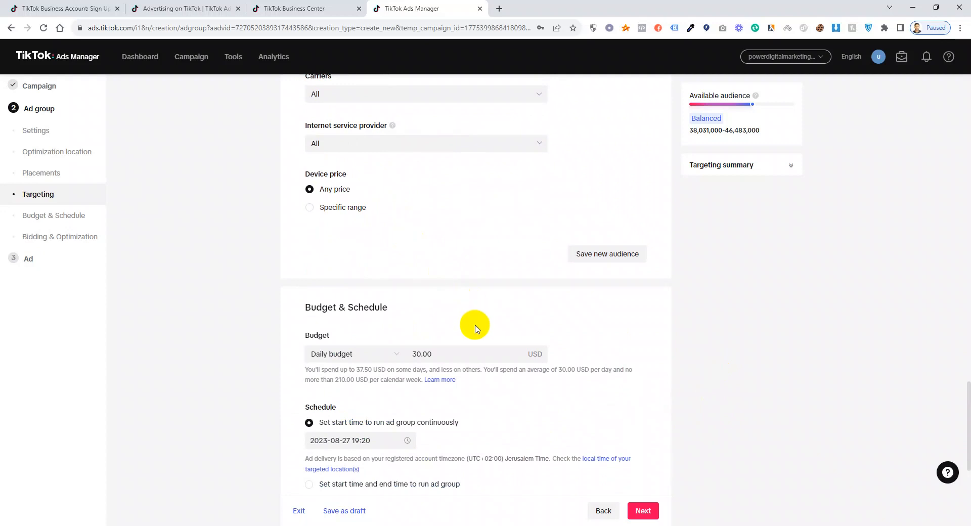
Lower the ad group's daily budget from 30.00 to 20.00 USD.
{"action": "left_click_drag", "start_coordinate": [439, 355], "coordinate": [367, 357]}
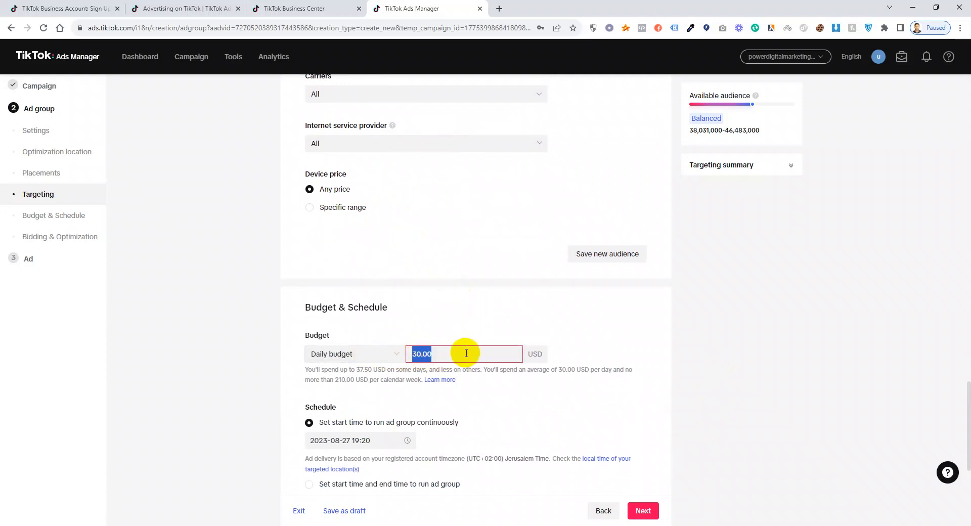
{"action": "type", "text": "200"}
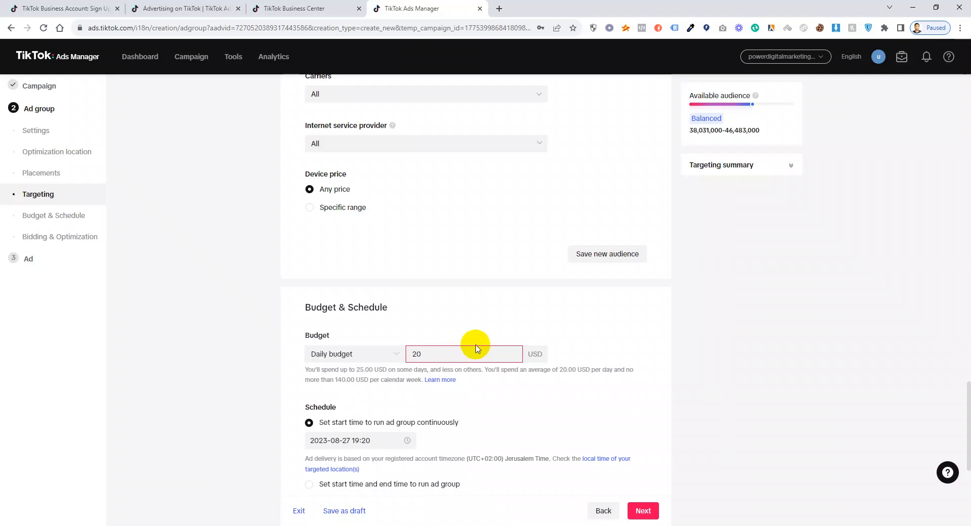
{"action": "key", "text": "BackSpace"}
{"action": "left_click", "coordinate": [825, 345]}
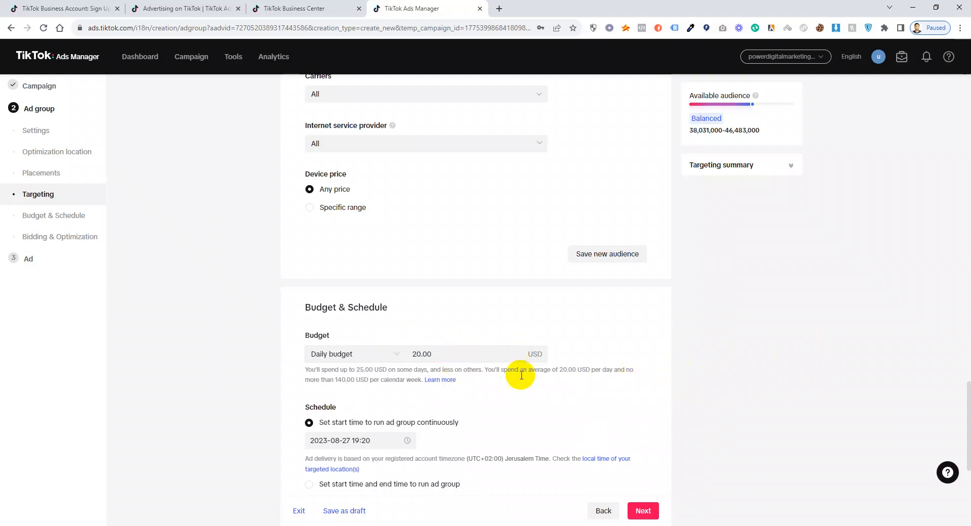
{"action": "scroll", "coordinate": [465, 357], "scroll_direction": "down", "scroll_amount": 4}
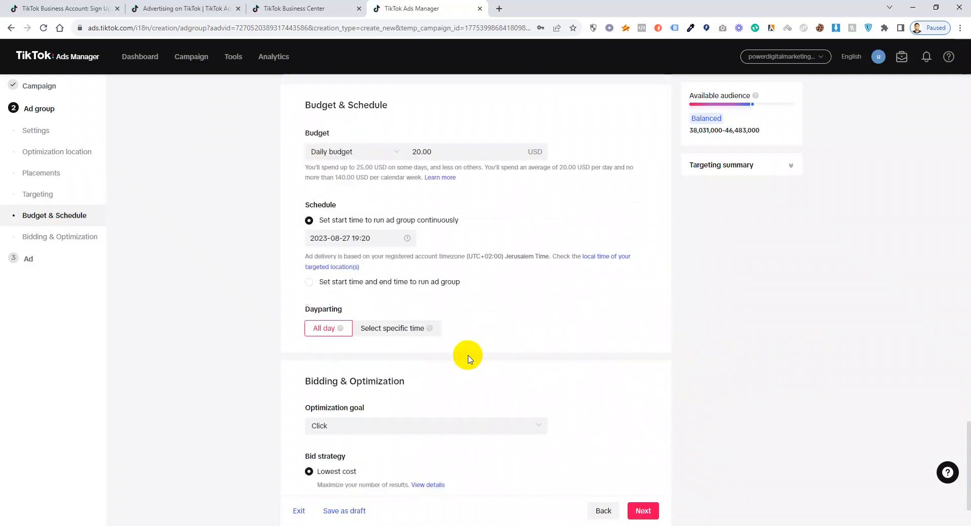
{"action": "left_click", "coordinate": [370, 242]}
{"action": "left_click", "coordinate": [725, 317]}
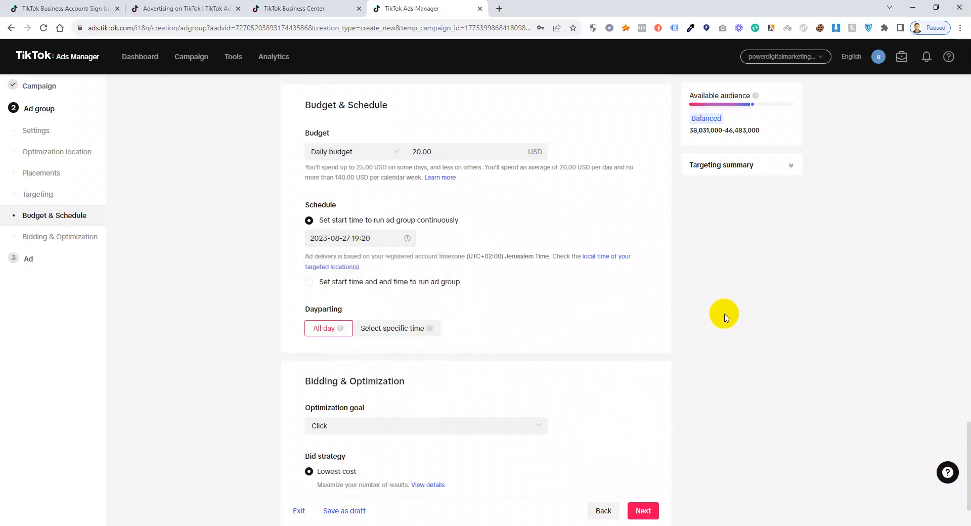
Switch dayparting to specific times and mark Monday–Saturday, 07:30 to 24:00, as active.
{"action": "left_click", "coordinate": [409, 335]}
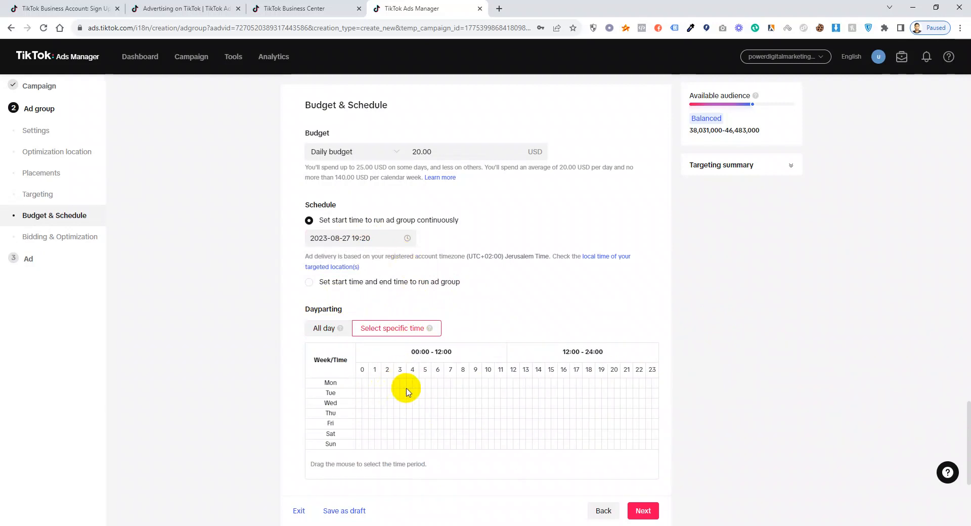
{"action": "left_click_drag", "start_coordinate": [448, 383], "coordinate": [673, 448]}
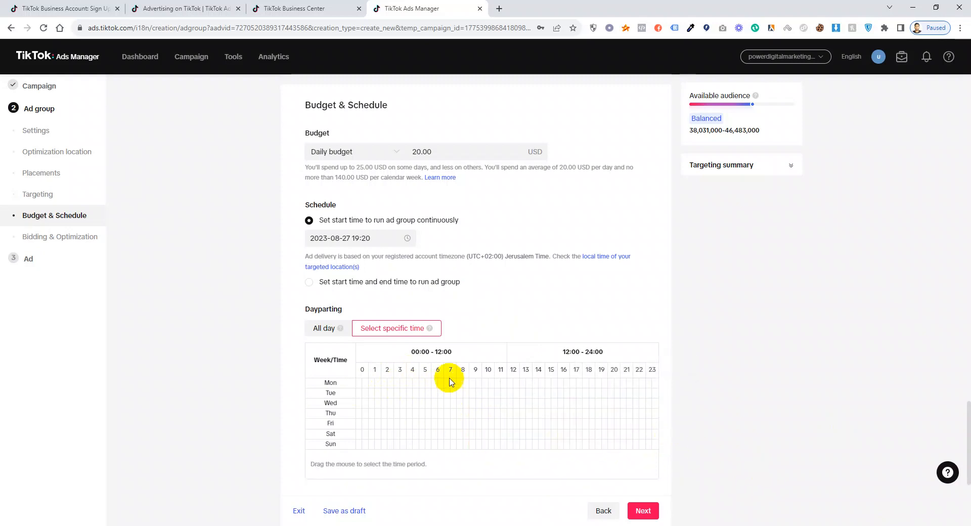
{"action": "left_click_drag", "start_coordinate": [455, 380], "coordinate": [652, 437]}
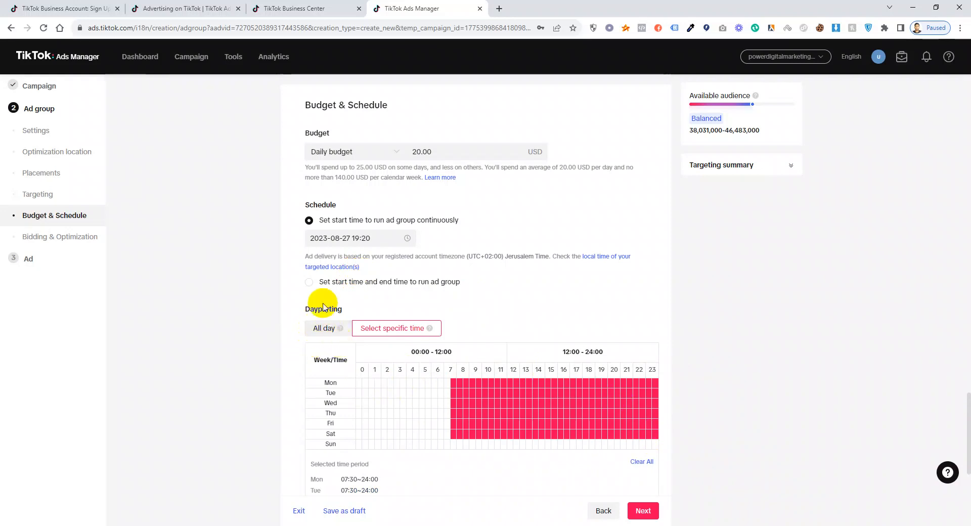
{"action": "scroll", "coordinate": [318, 252], "scroll_direction": "down", "scroll_amount": 1}
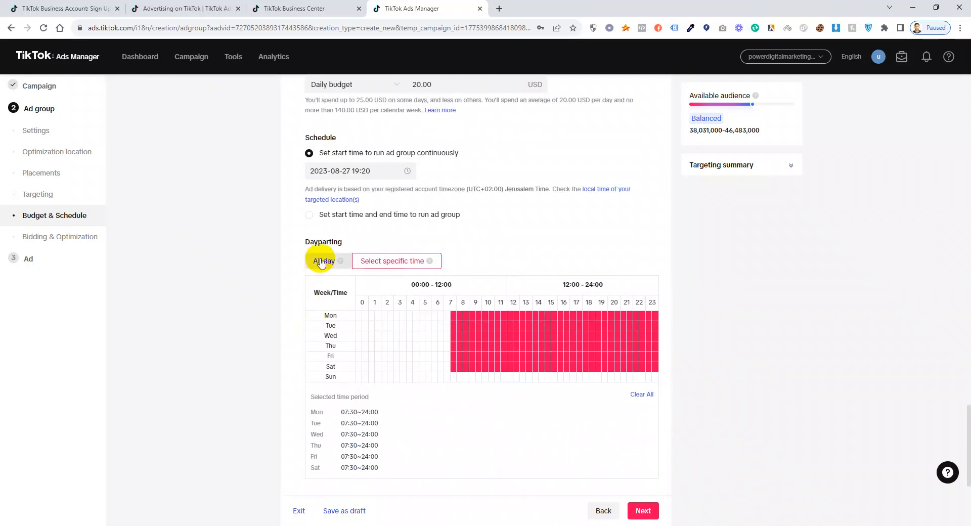
Return dayparting to All day and keep Click as the optimization goal.
{"action": "left_click", "coordinate": [320, 260]}
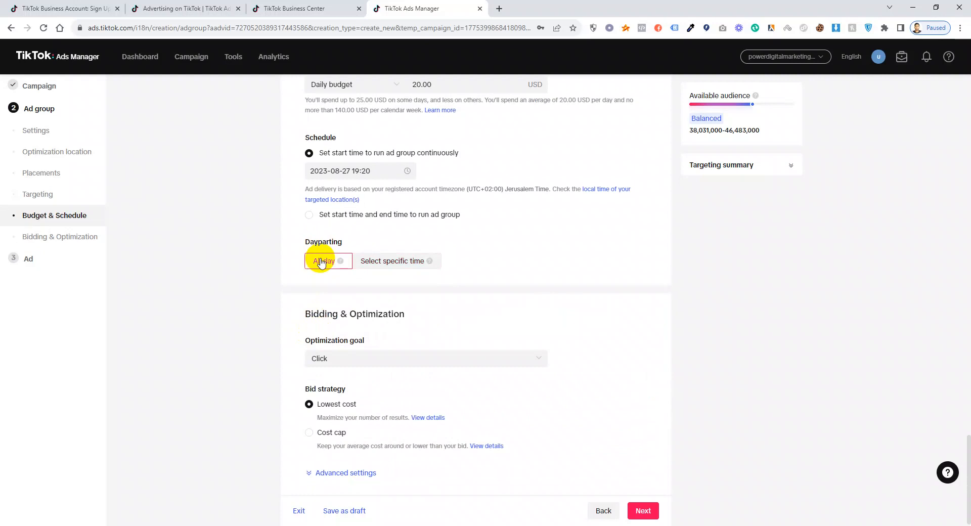
{"action": "scroll", "coordinate": [399, 316], "scroll_direction": "down", "scroll_amount": 1}
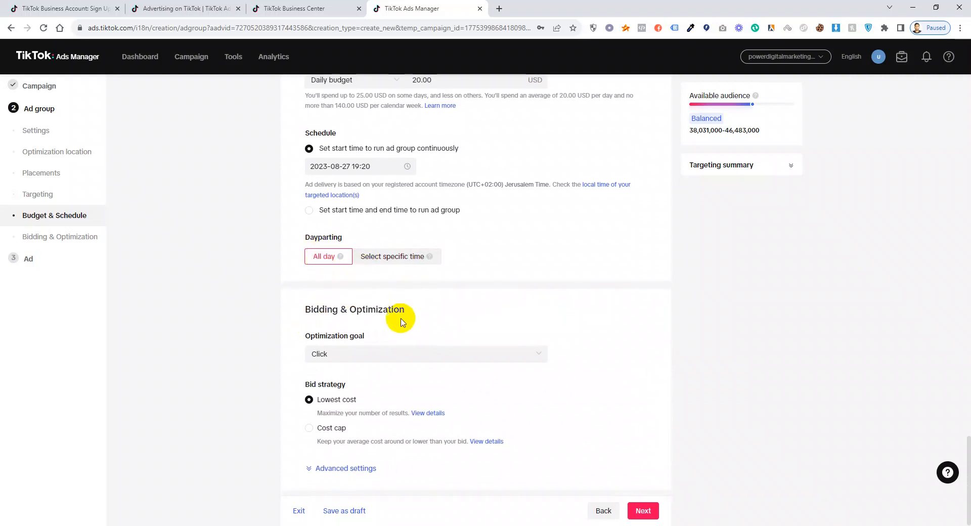
{"action": "left_click", "coordinate": [399, 354]}
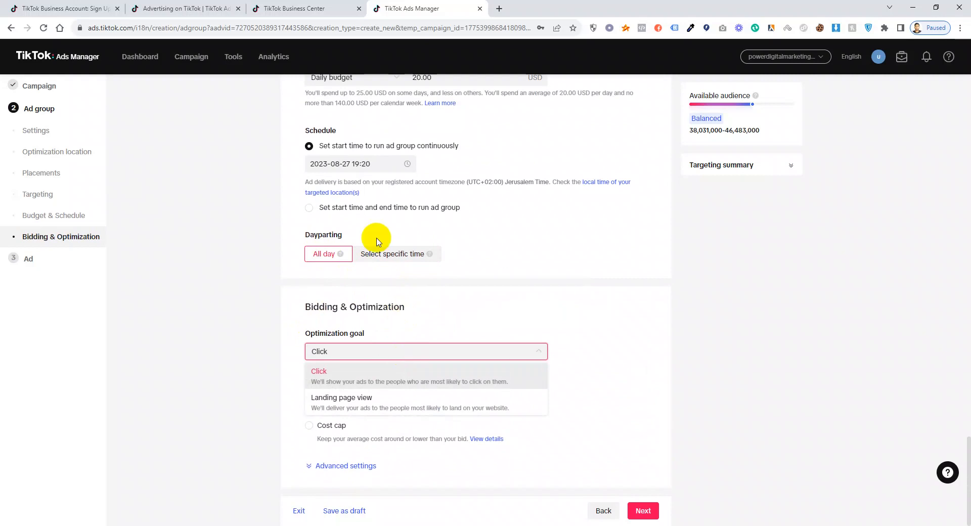
{"action": "left_click", "coordinate": [329, 372]}
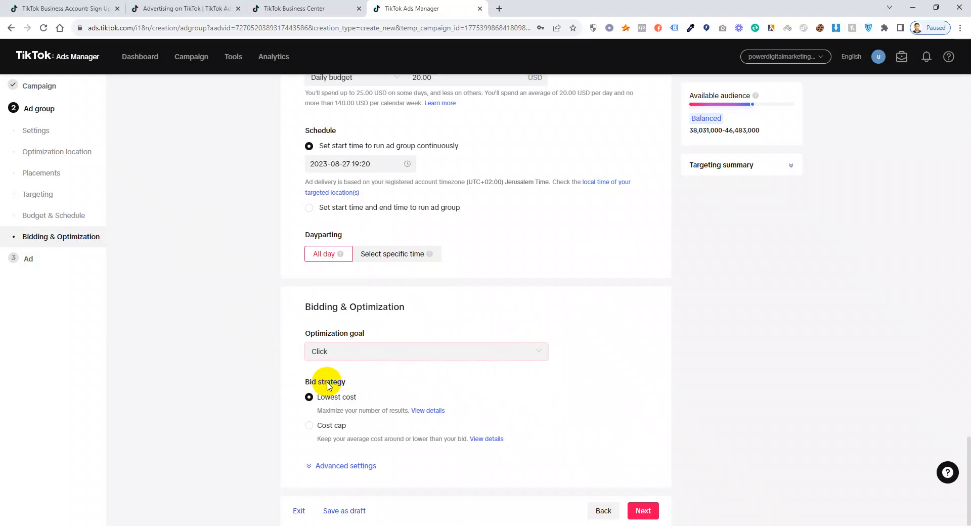
Try a 0.50 USD cost-cap bid, then revert to Lowest cost and expand advanced settings.
{"action": "left_click", "coordinate": [315, 426]}
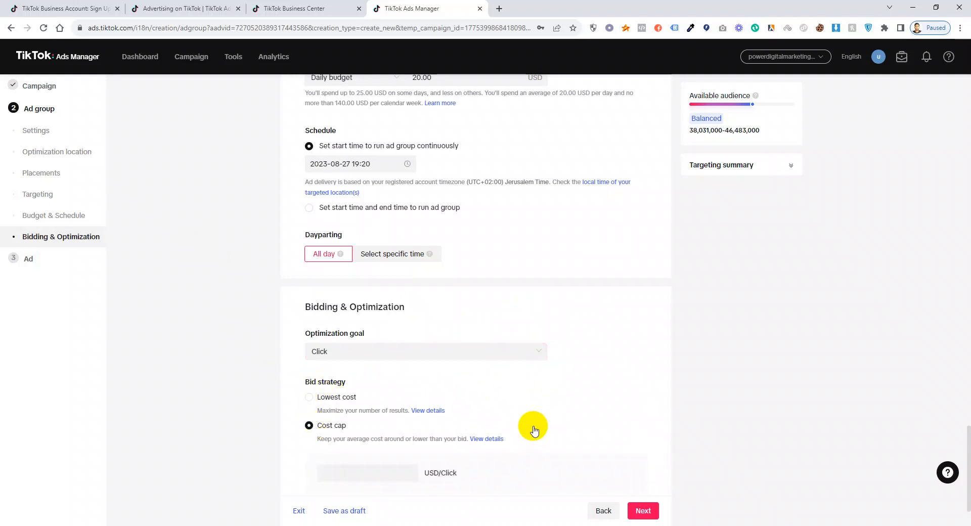
{"action": "scroll", "coordinate": [533, 429], "scroll_direction": "down", "scroll_amount": 2}
{"action": "left_click", "coordinate": [379, 398]}
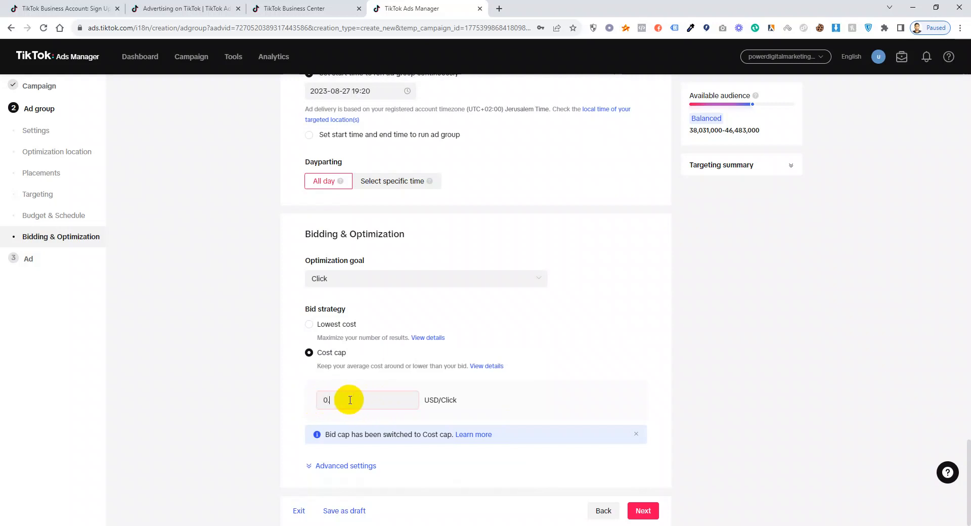
{"action": "left_click", "coordinate": [188, 404]}
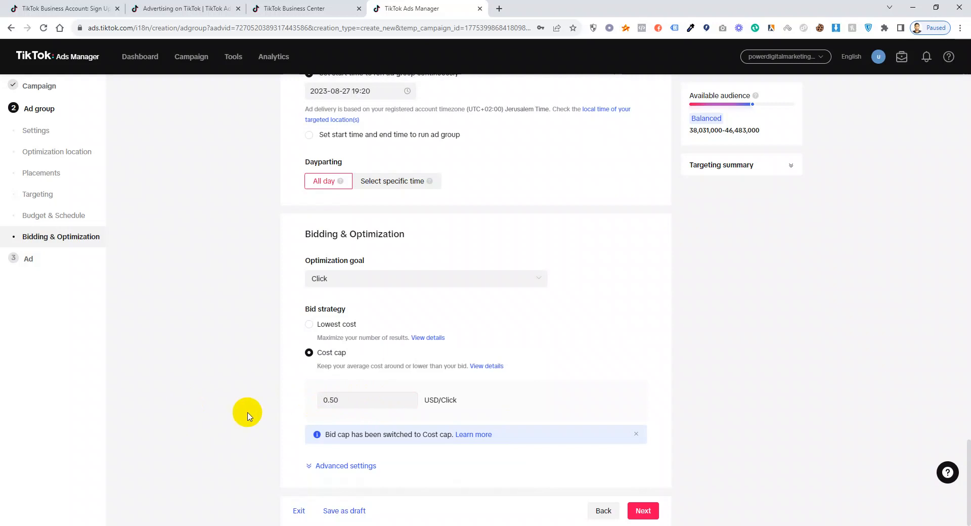
{"action": "left_click", "coordinate": [344, 326]}
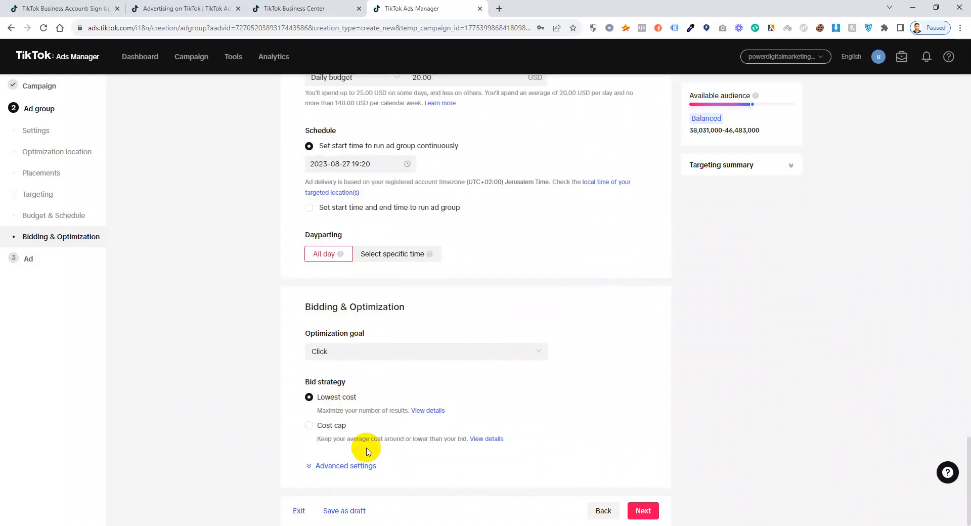
{"action": "left_click", "coordinate": [329, 465]}
{"action": "scroll", "coordinate": [392, 362], "scroll_direction": "down", "scroll_amount": 3}
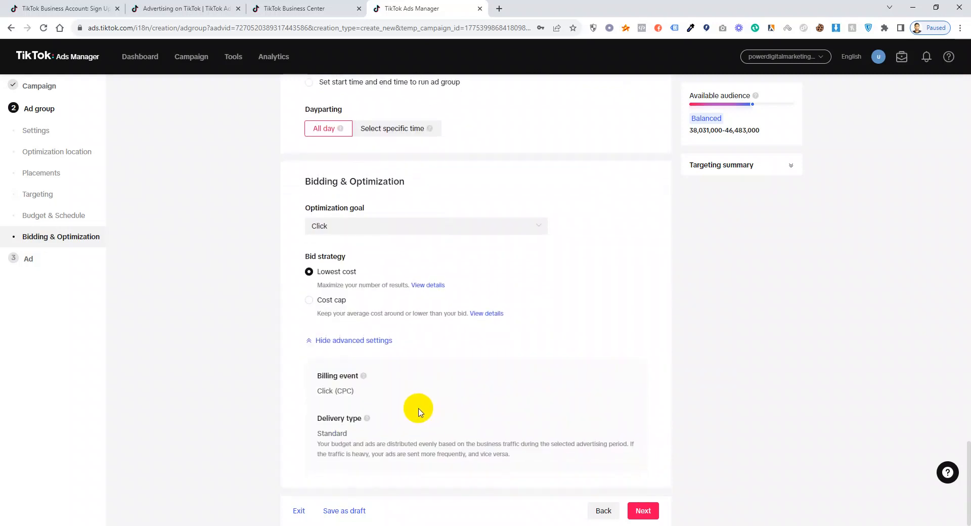
Save the ad group, move to the ad step and rename the ad 'ads design 1'.
{"action": "left_click", "coordinate": [640, 511]}
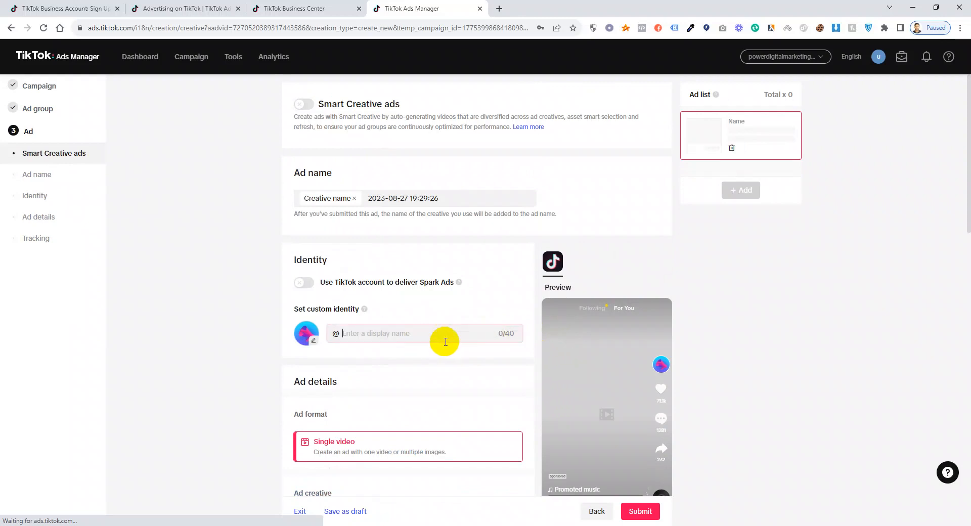
{"action": "scroll", "coordinate": [564, 322], "scroll_direction": "down", "scroll_amount": 3}
{"action": "scroll", "coordinate": [556, 348], "scroll_direction": "up", "scroll_amount": 3}
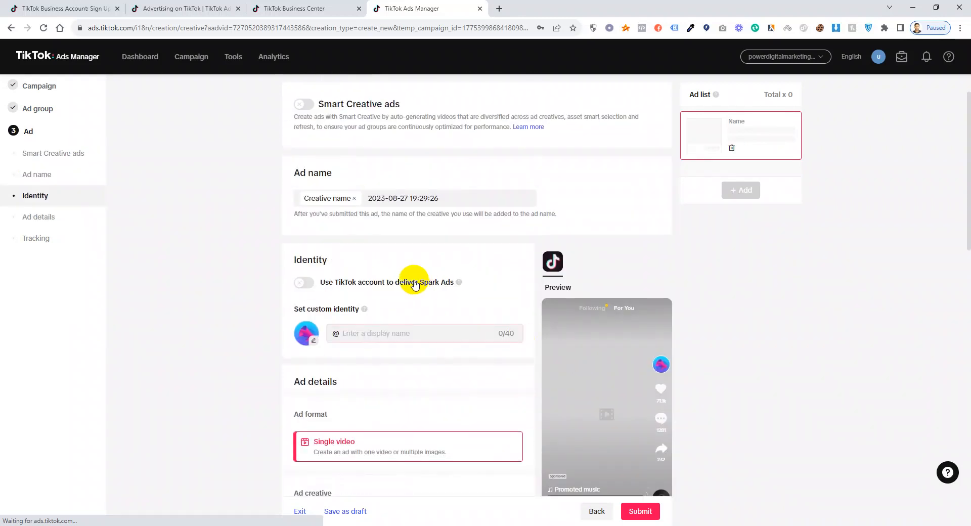
{"action": "left_click", "coordinate": [425, 201]}
{"action": "left_click_drag", "start_coordinate": [440, 199], "coordinate": [335, 195]}
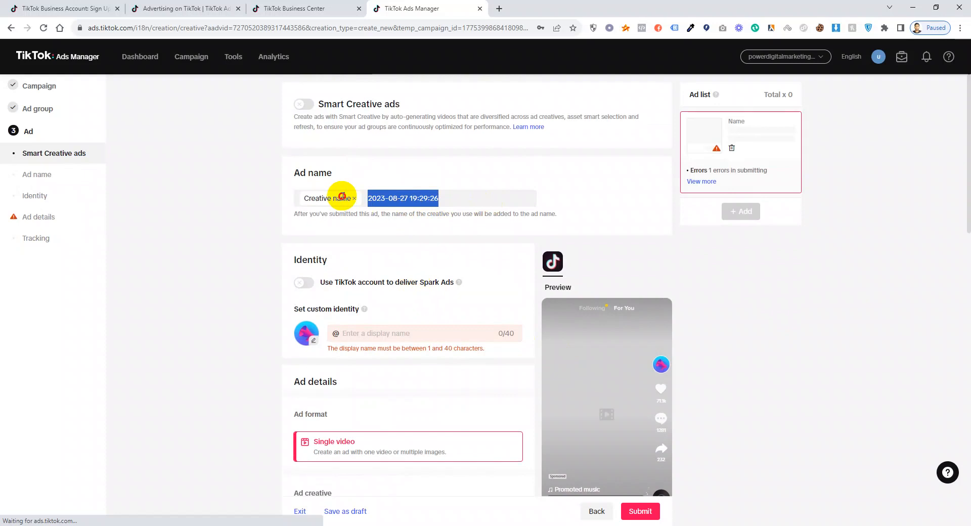
{"action": "type", "text": "ads design 1"}
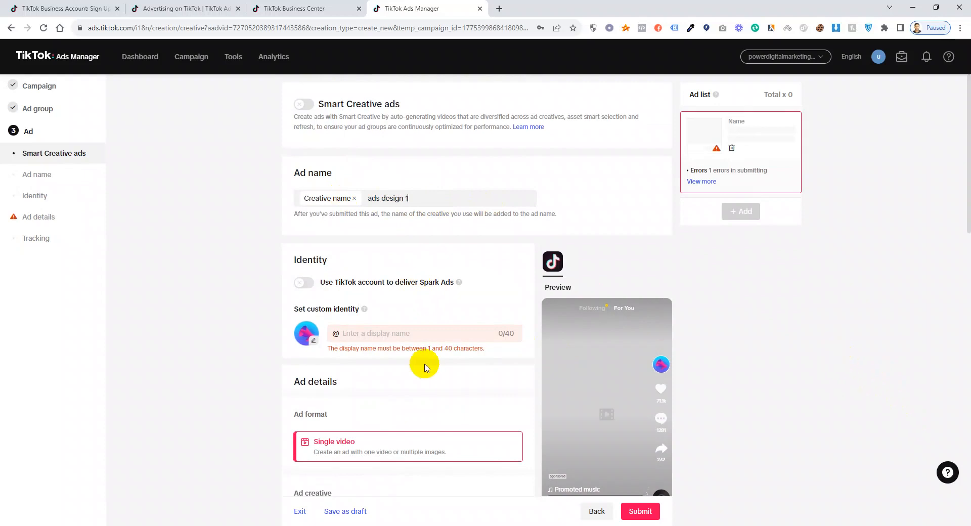
Enter the custom identity's display name and trim the extra letters.
{"action": "left_click", "coordinate": [394, 335]}
{"action": "scroll", "coordinate": [591, 379], "scroll_direction": "down", "scroll_amount": 3}
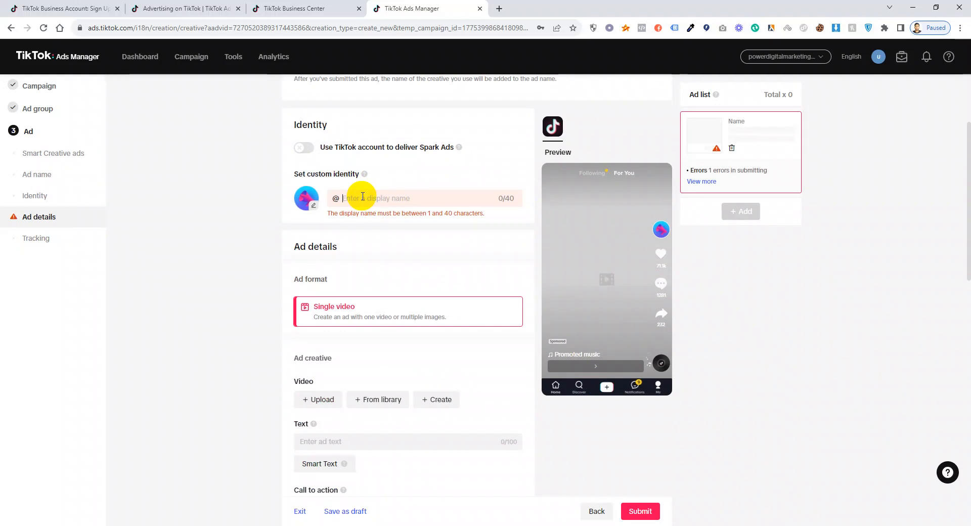
{"action": "type", "text": "shikhboitss"}
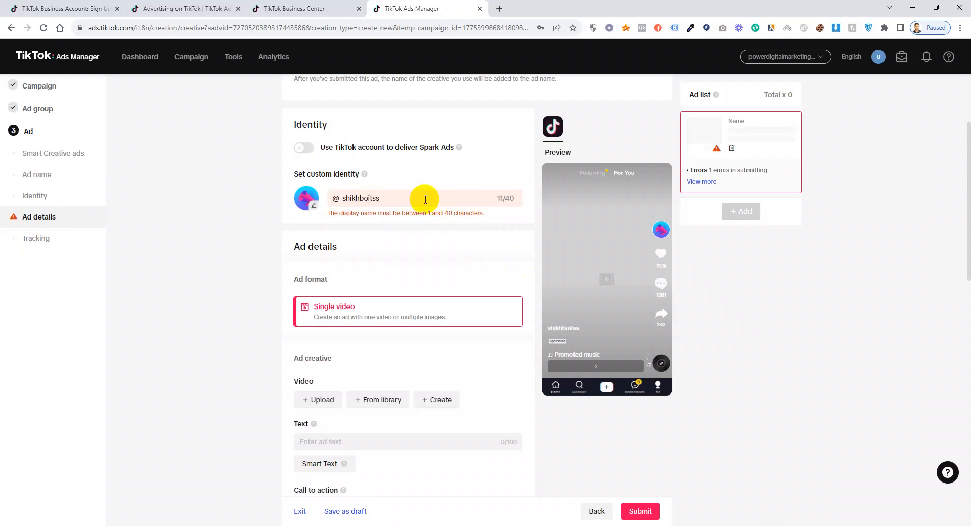
{"action": "left_click", "coordinate": [377, 200]}
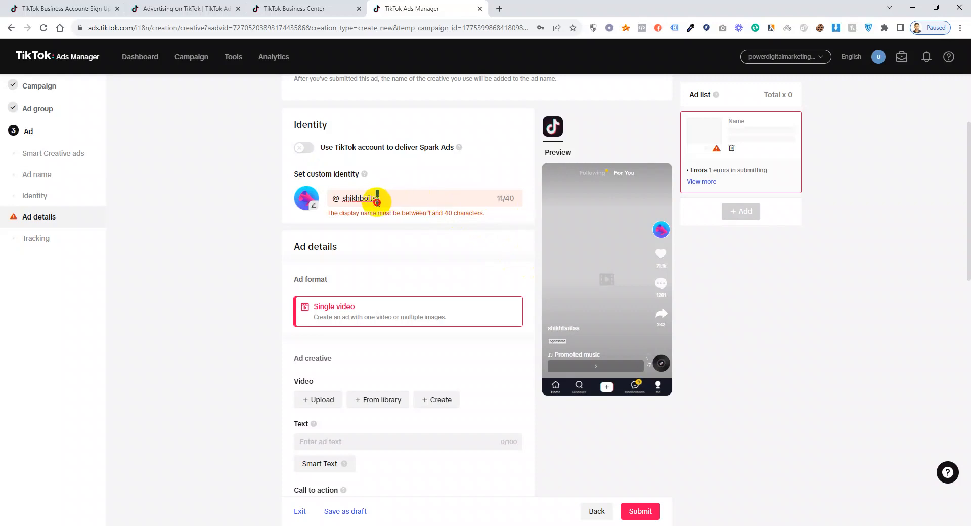
{"action": "key", "text": "BackSpace"}
{"action": "key", "text": "BackSpace"}
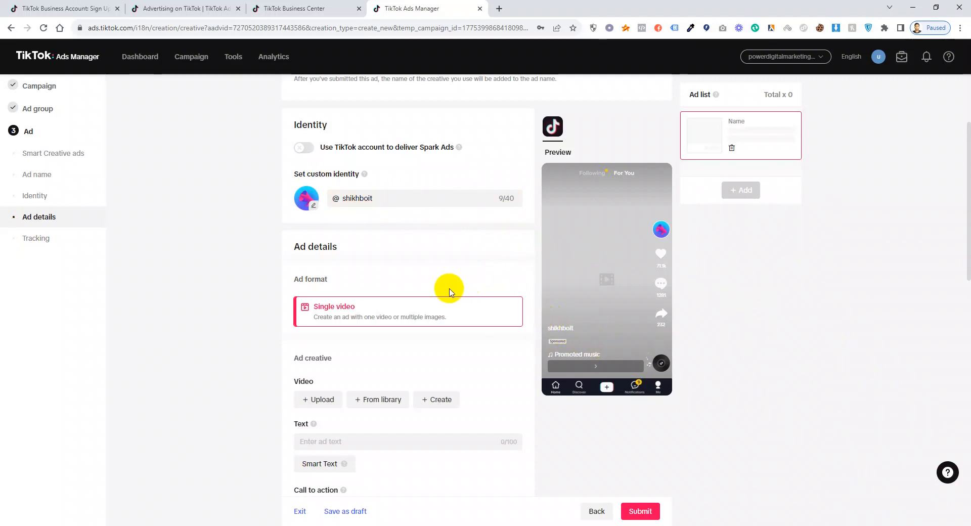
Upload mokka-logo-1.png as the custom identity's profile picture and submit the crop.
{"action": "left_click", "coordinate": [313, 204]}
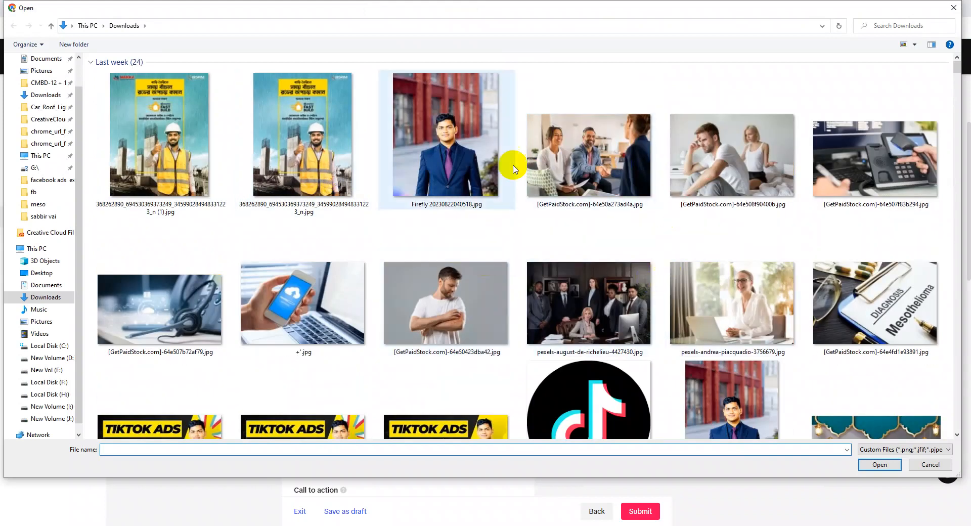
{"action": "scroll", "coordinate": [502, 173], "scroll_direction": "down", "scroll_amount": 10}
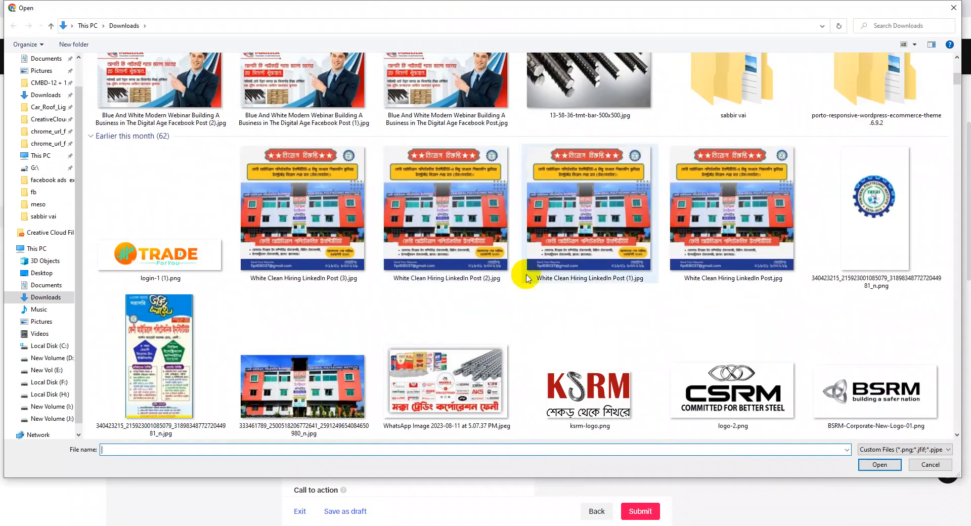
{"action": "scroll", "coordinate": [310, 309], "scroll_direction": "down", "scroll_amount": 5}
{"action": "scroll", "coordinate": [317, 308], "scroll_direction": "down", "scroll_amount": 4}
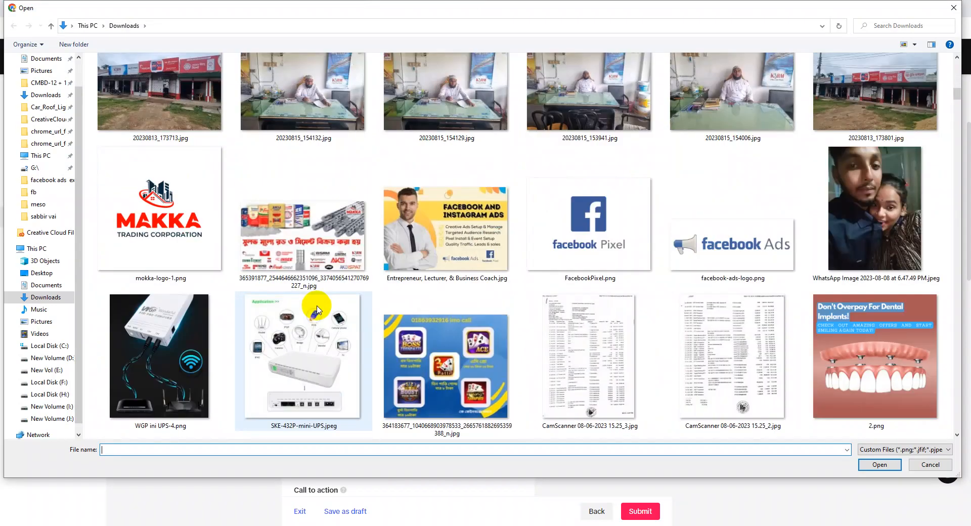
{"action": "double_click", "coordinate": [167, 224]}
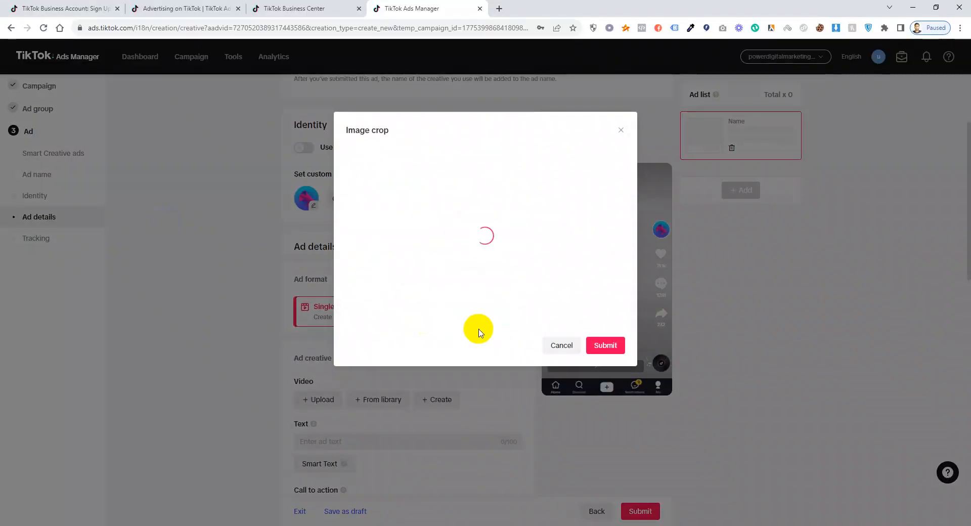
{"action": "left_click", "coordinate": [602, 346]}
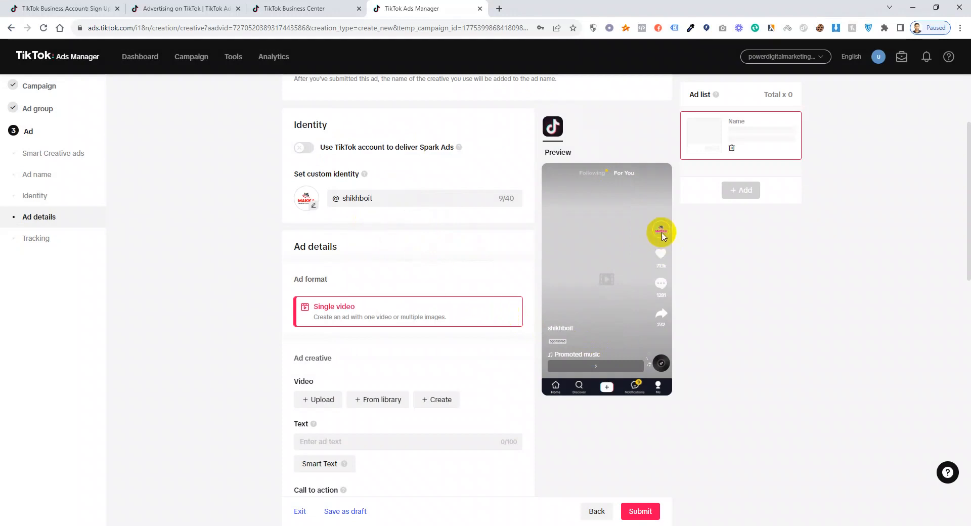
{"action": "scroll", "coordinate": [435, 301], "scroll_direction": "down", "scroll_amount": 1}
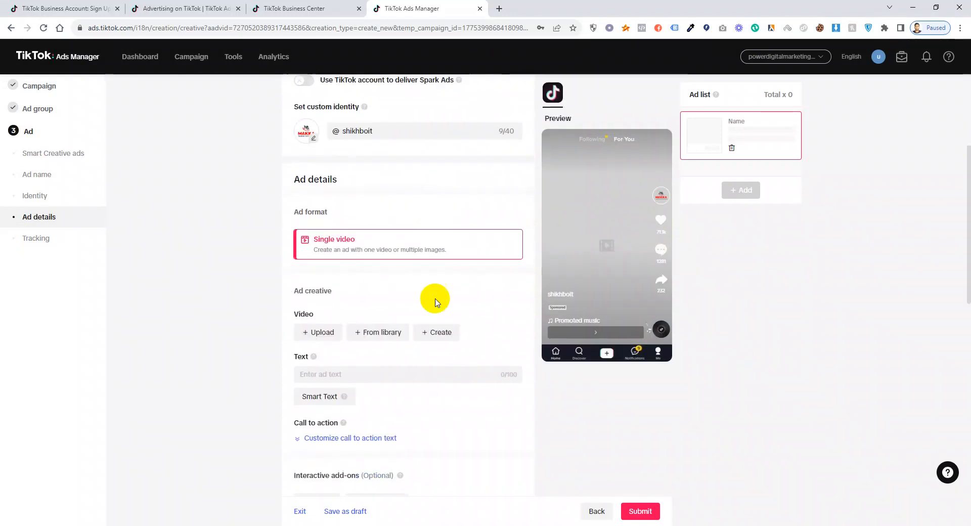
Show the Single video upload panel, dismissing the file browser without choosing a video.
{"action": "left_click", "coordinate": [321, 336]}
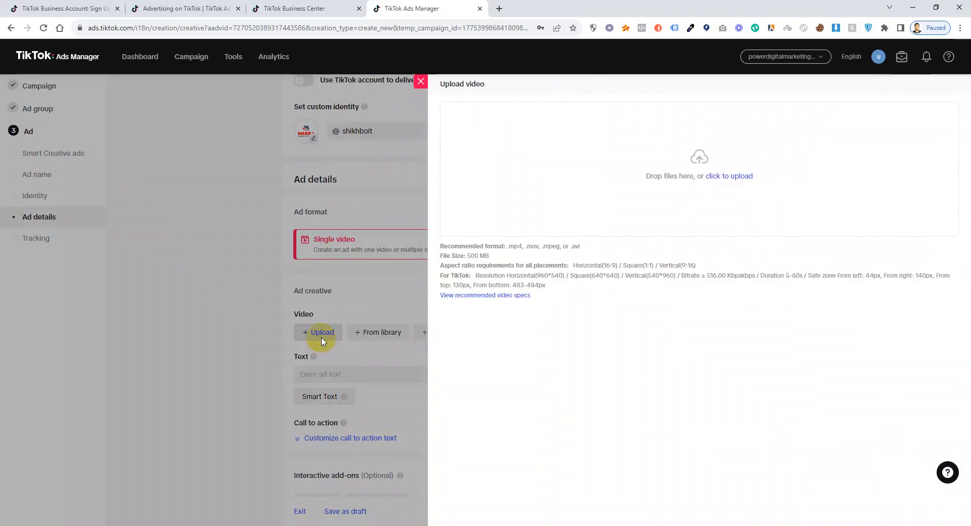
{"action": "left_click", "coordinate": [735, 178]}
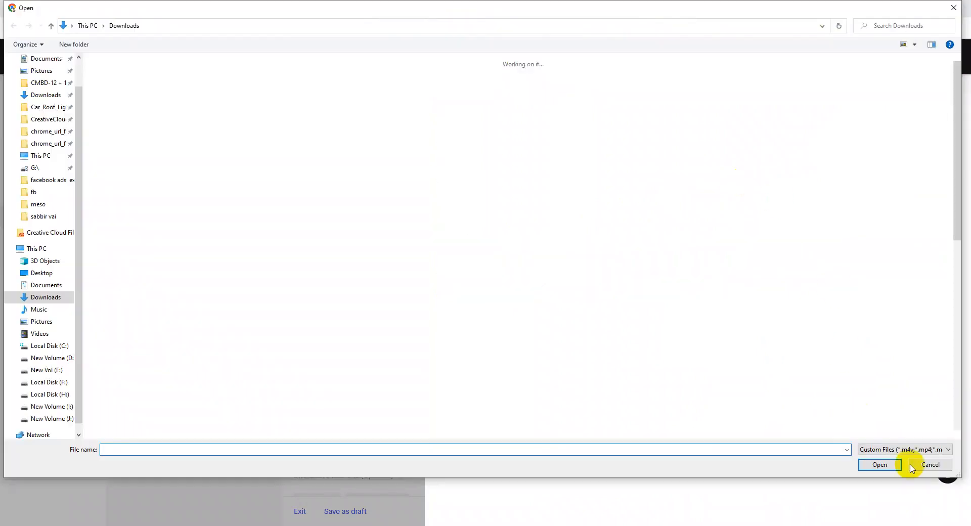
{"action": "left_click", "coordinate": [929, 465]}
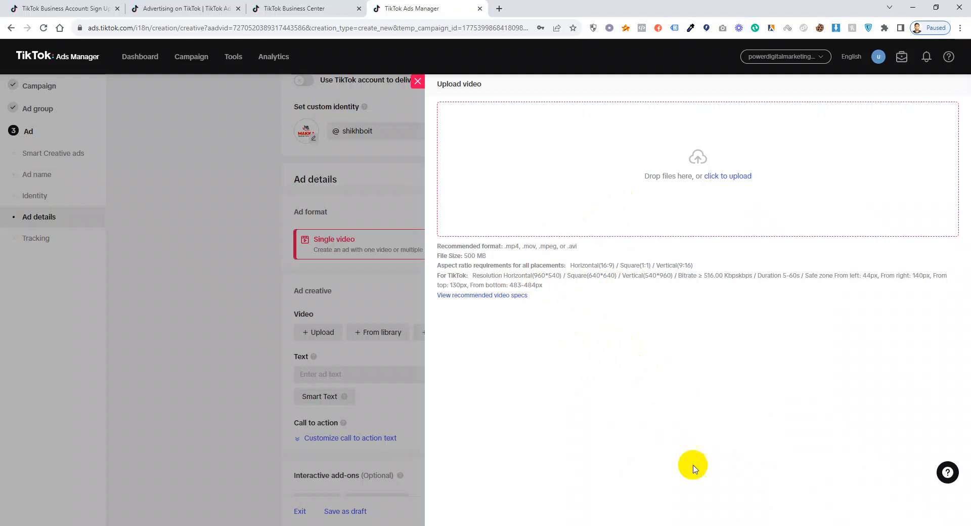
Load the Canva website in a new browser tab.
{"action": "left_click", "coordinate": [500, 9]}
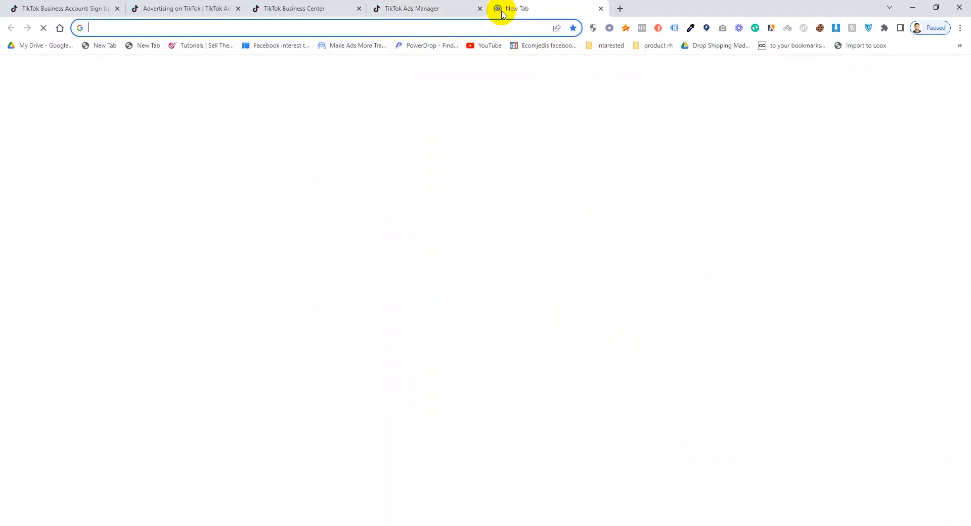
{"action": "type", "text": "canva"}
{"action": "key", "text": "Return"}
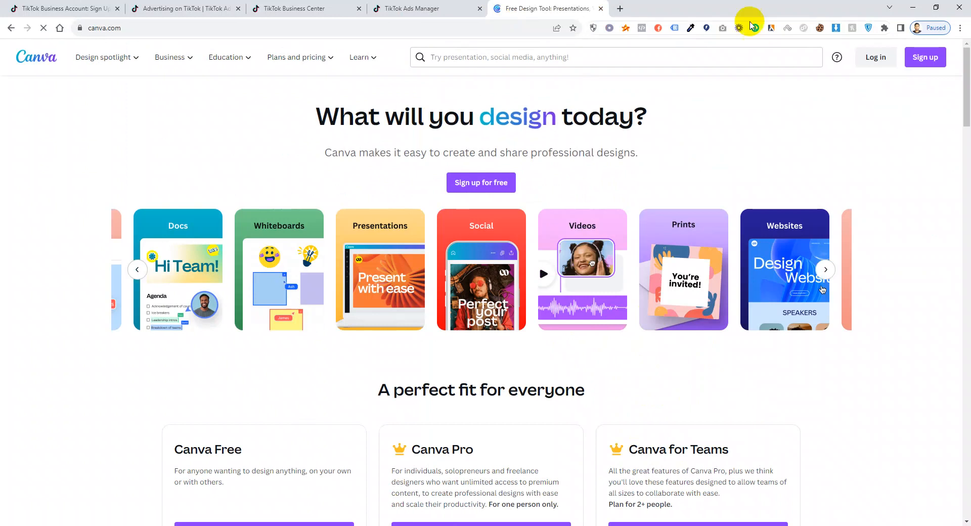
Dismiss Canva's welcome-back login prompt and bring a second browser window forward.
{"action": "left_click", "coordinate": [882, 65]}
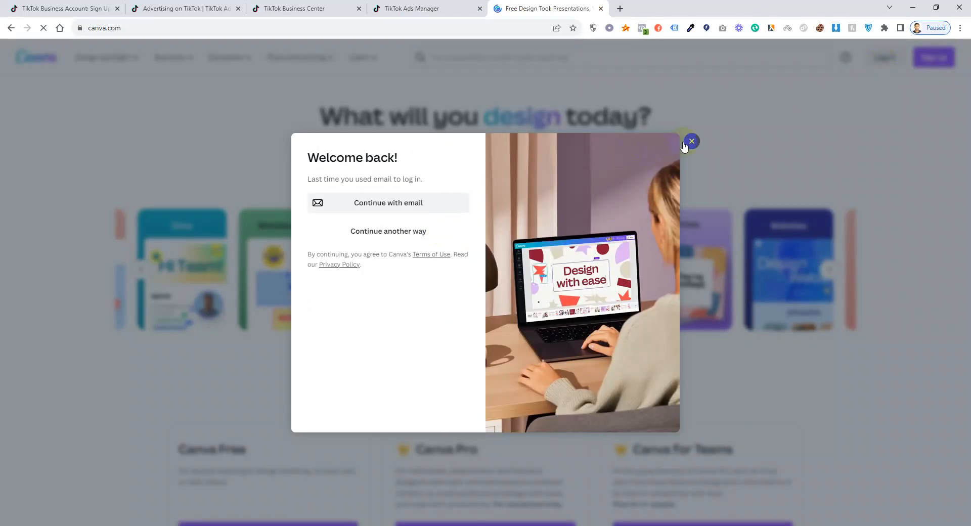
{"action": "left_click", "coordinate": [692, 143]}
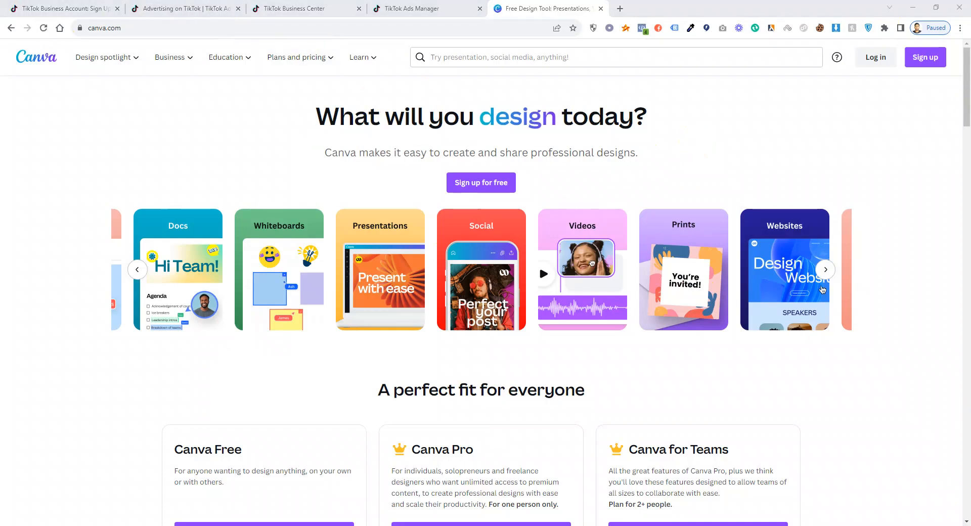
{"action": "left_click_drag", "start_coordinate": [102, 51], "coordinate": [202, 12]}
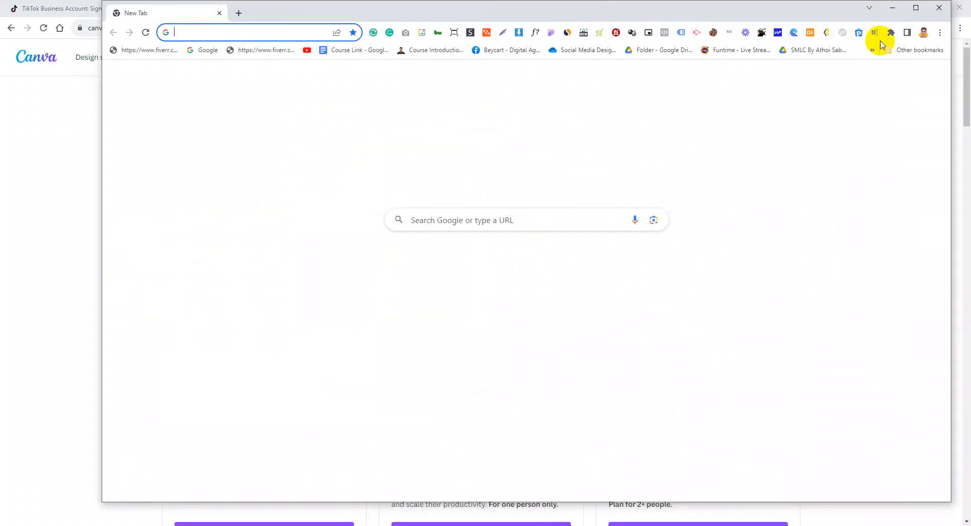
Maximize the new Chrome window and load canva.com in it.
{"action": "left_click", "coordinate": [915, 8]}
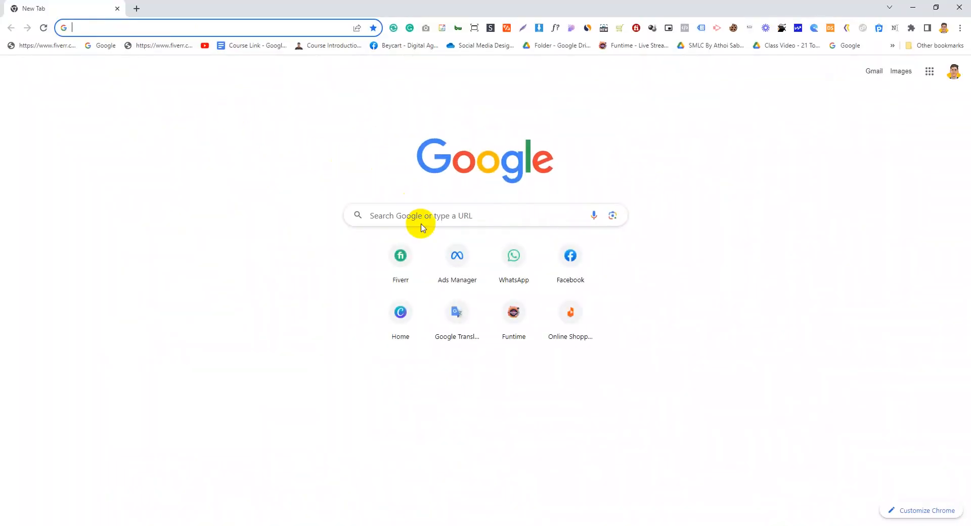
{"action": "left_click", "coordinate": [423, 220]}
{"action": "left_click", "coordinate": [166, 31]}
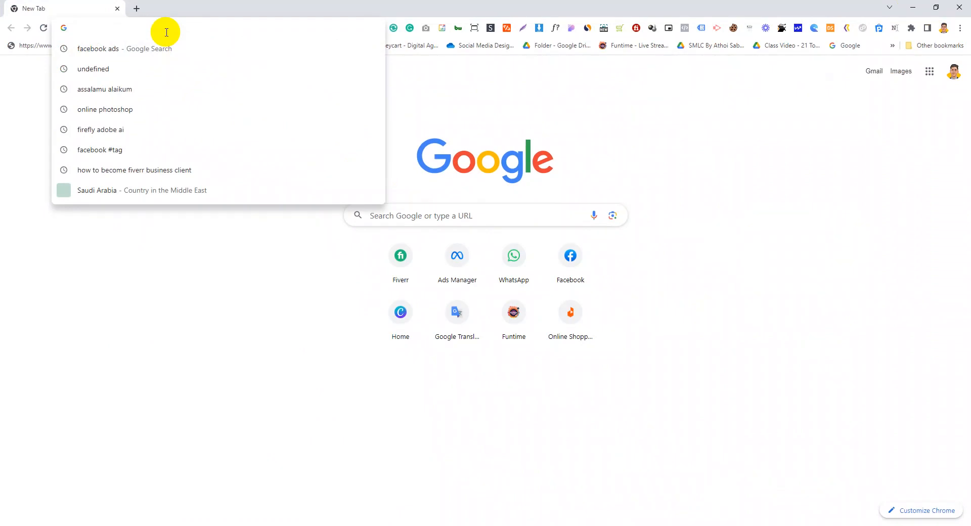
{"action": "type", "text": "canva.com"}
{"action": "key", "text": "Return"}
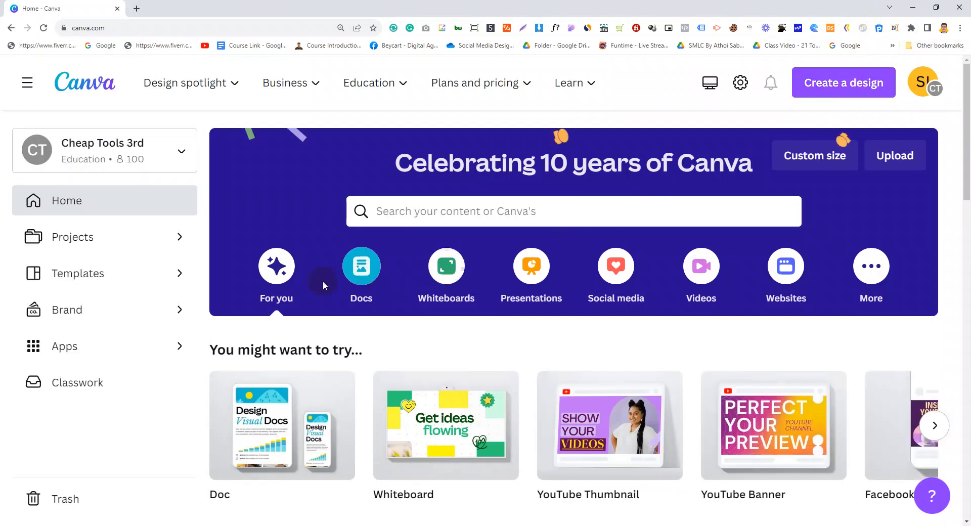
Create a blank TikTok Video design (1080 × 1920 px) from Canva's video formats.
{"action": "left_click", "coordinate": [718, 276]}
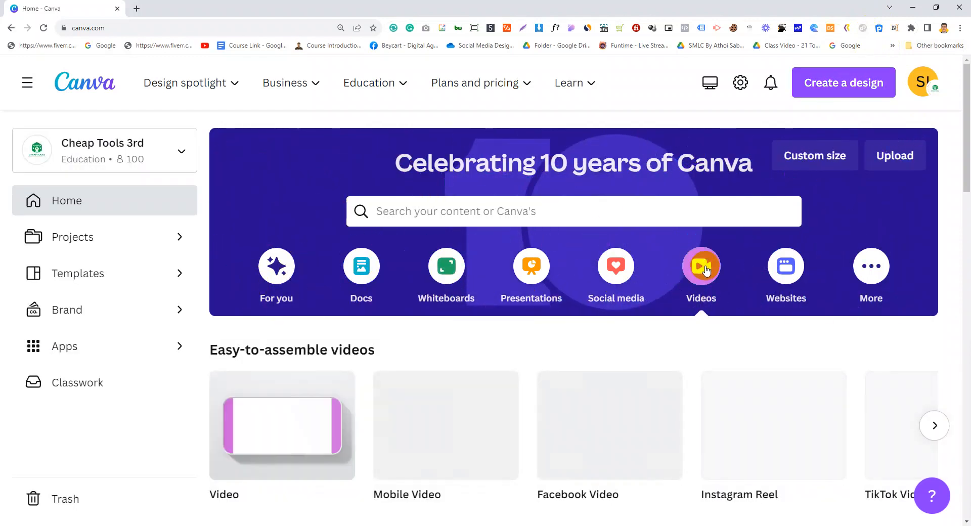
{"action": "scroll", "coordinate": [607, 313], "scroll_direction": "down", "scroll_amount": 3}
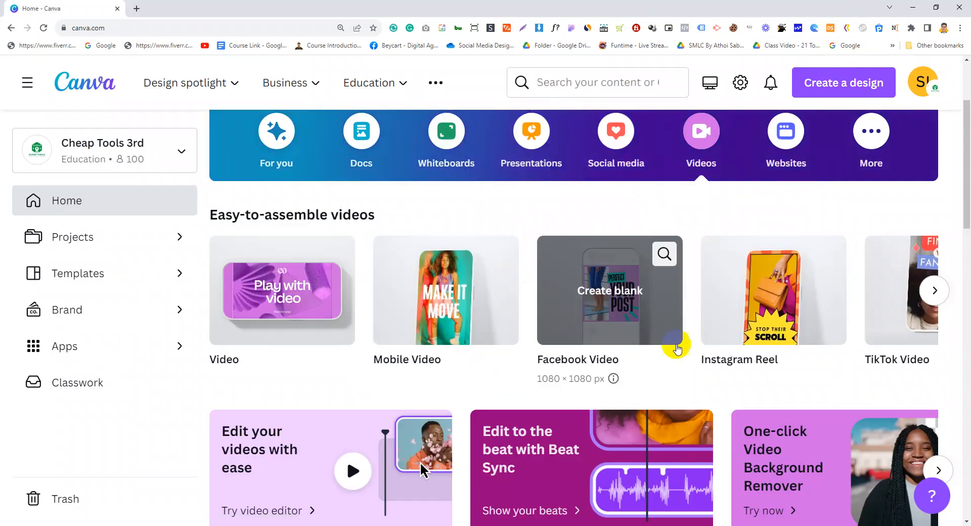
{"action": "left_click", "coordinate": [934, 291]}
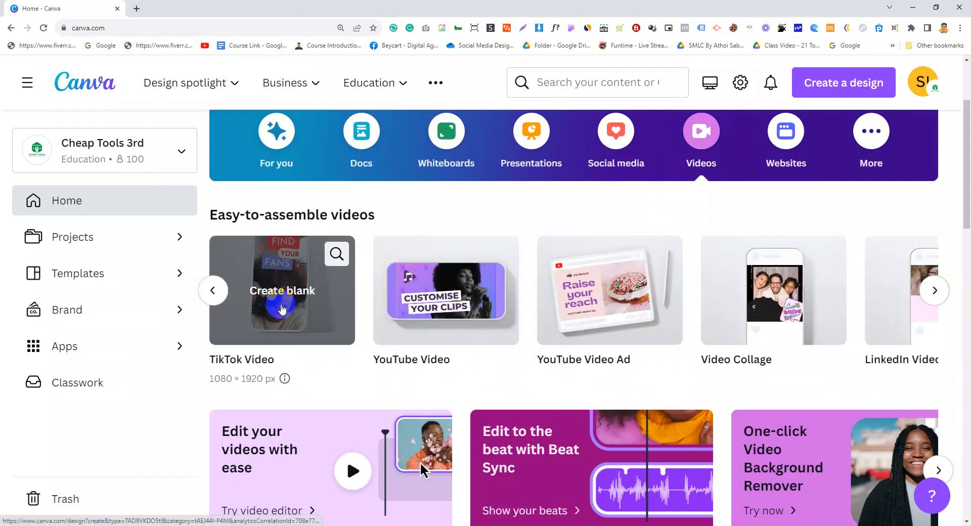
{"action": "left_click", "coordinate": [286, 304]}
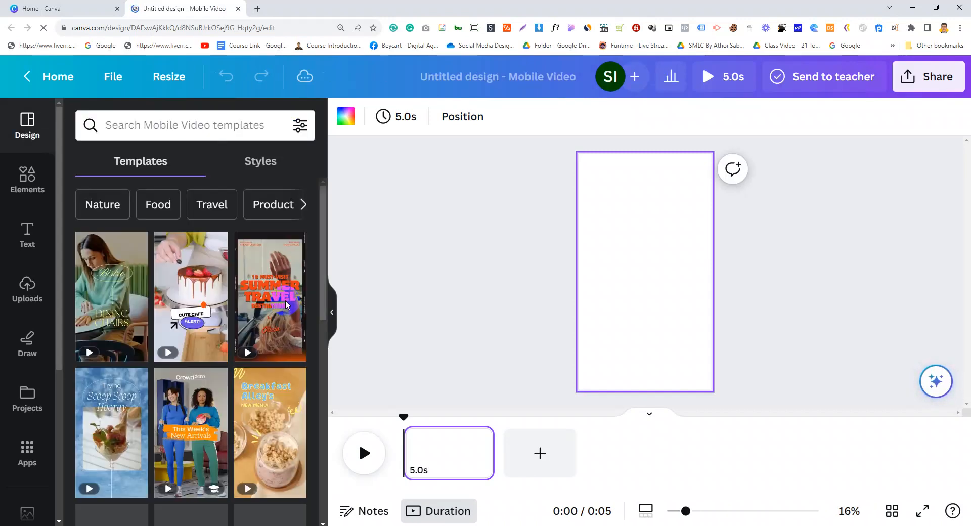
Search templates for 'dog walking' and apply the FLUFFY dog template to the page.
{"action": "scroll", "coordinate": [174, 391], "scroll_direction": "down", "scroll_amount": 3}
{"action": "scroll", "coordinate": [202, 337], "scroll_direction": "up", "scroll_amount": 3}
{"action": "left_click", "coordinate": [174, 124]}
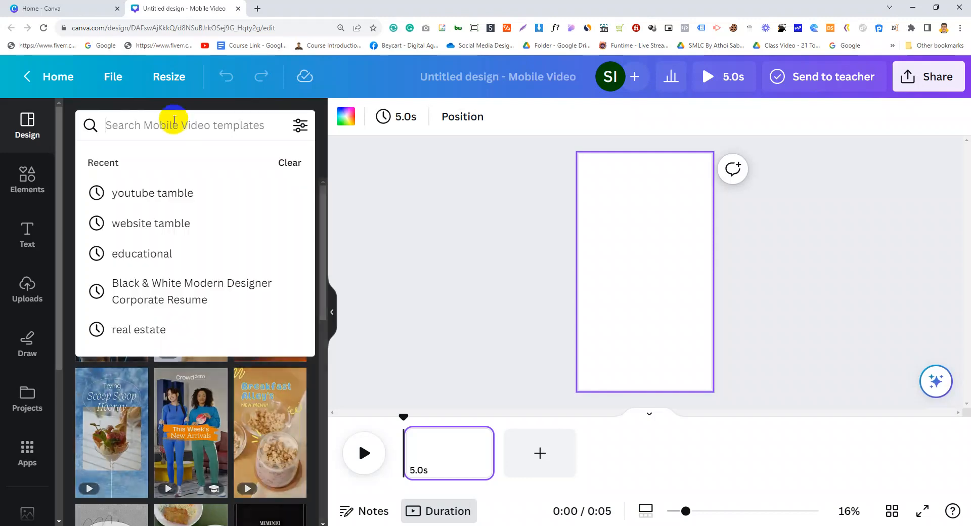
{"action": "type", "text": "dog"}
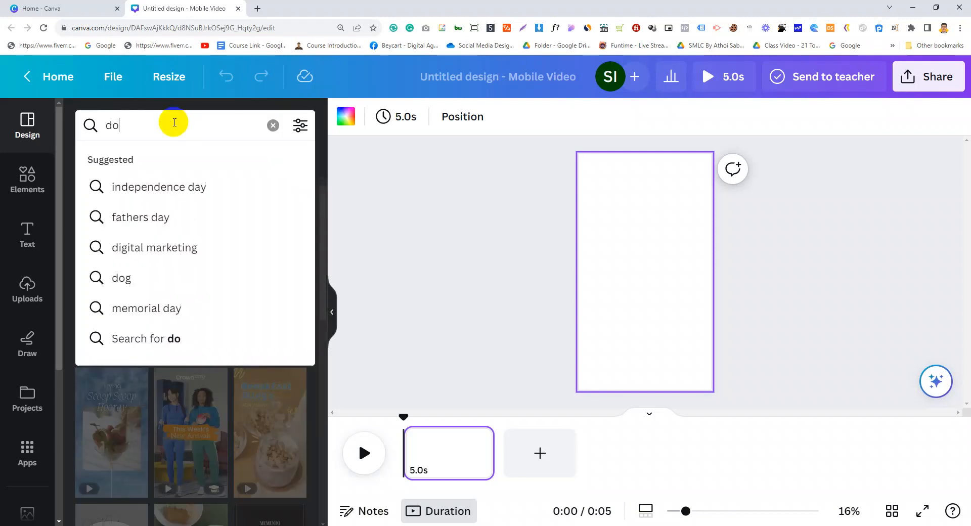
{"action": "key", "text": "Down"}
{"action": "key", "text": "Down"}
{"action": "key", "text": "Return"}
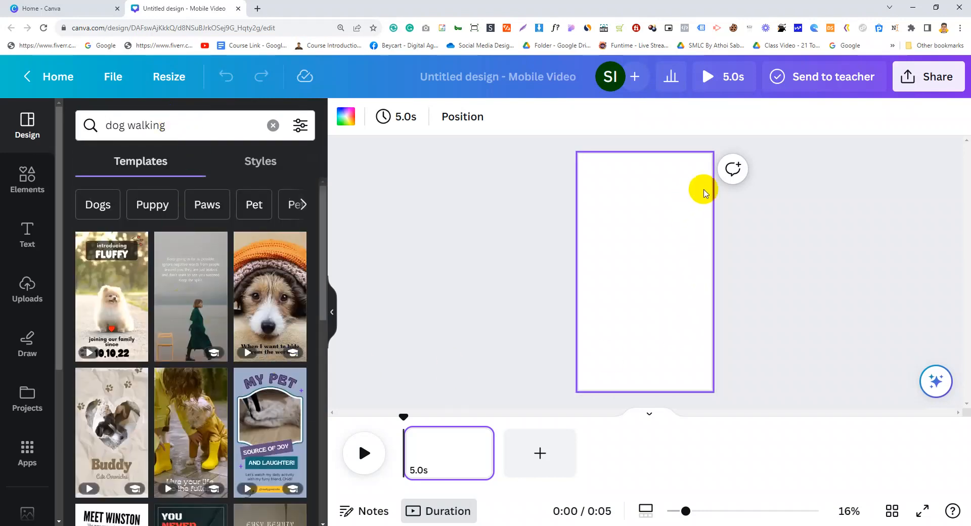
{"action": "left_click_drag", "start_coordinate": [71, 275], "coordinate": [621, 288]}
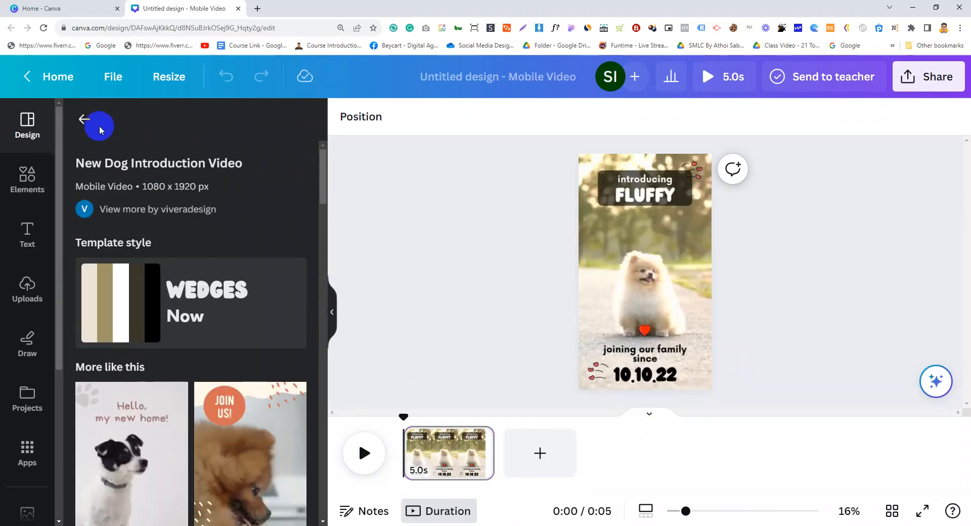
Preview the dog video and inspect the FLUFFY and introducing text layers.
{"action": "left_click", "coordinate": [84, 119]}
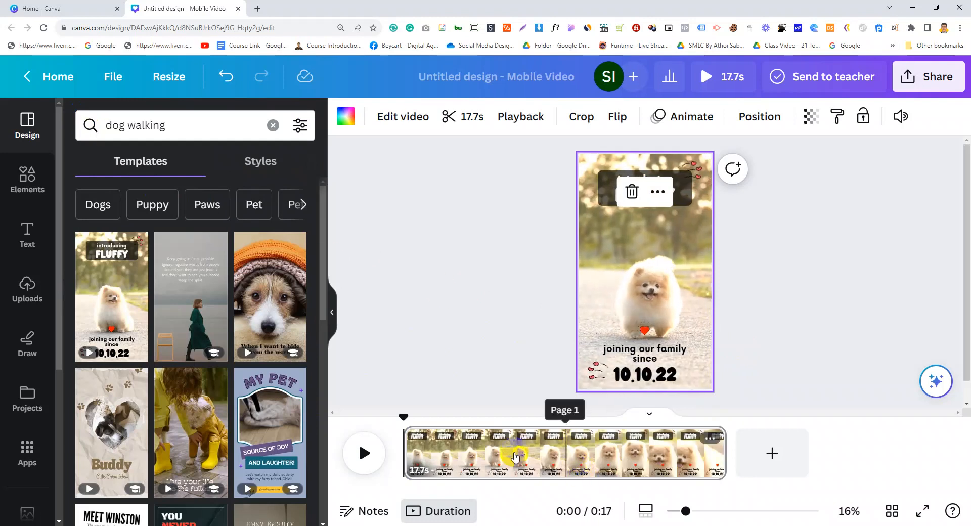
{"action": "left_click", "coordinate": [365, 452]}
{"action": "left_click", "coordinate": [365, 451]}
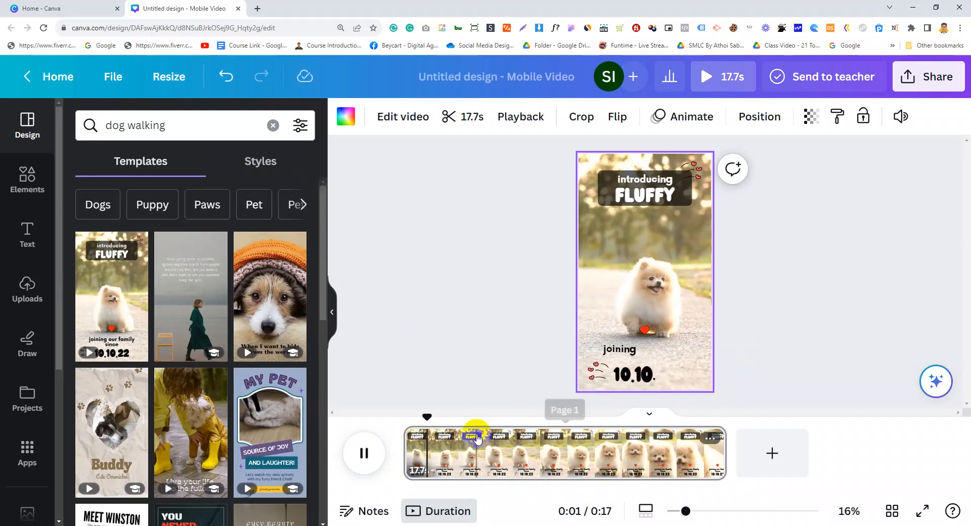
{"action": "left_click", "coordinate": [638, 193]}
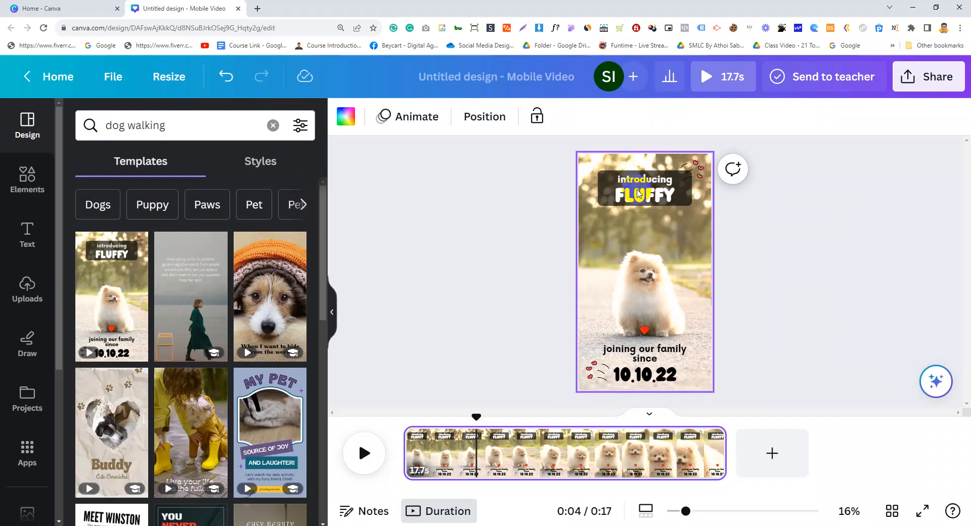
{"action": "left_click", "coordinate": [638, 193]}
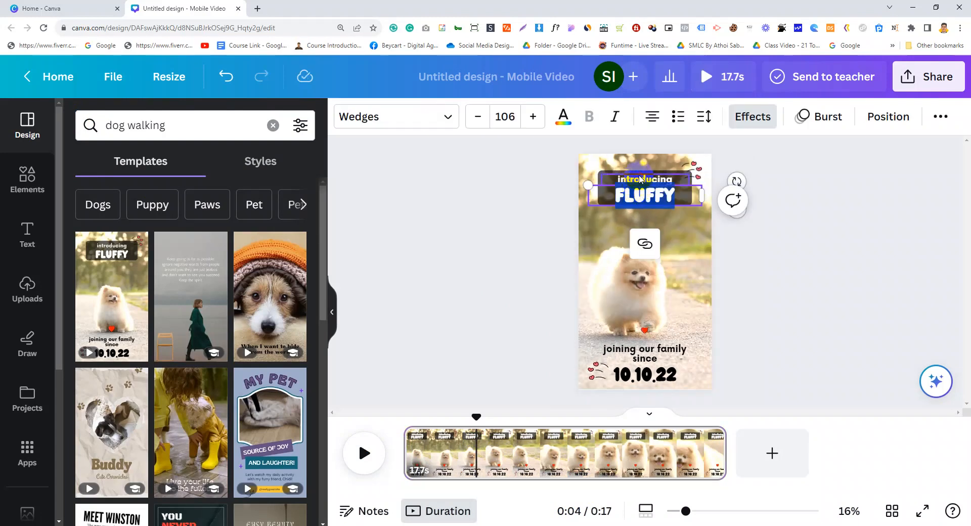
{"action": "left_click", "coordinate": [682, 211]}
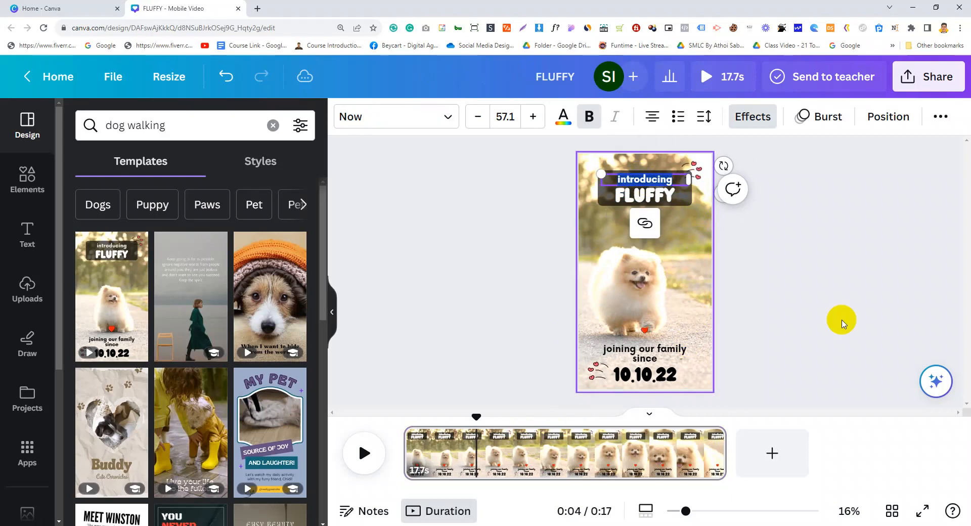
{"action": "left_click", "coordinate": [842, 322]}
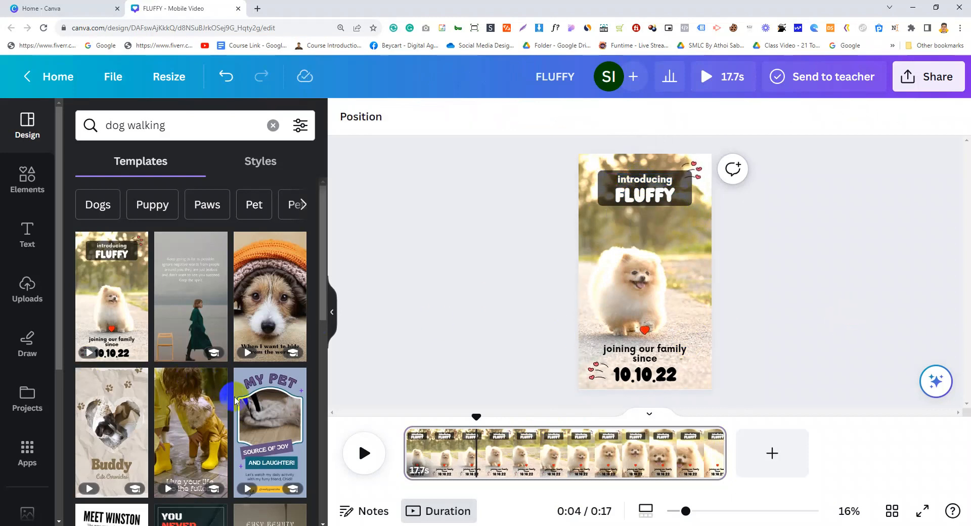
{"action": "scroll", "coordinate": [243, 394], "scroll_direction": "down", "scroll_amount": 3}
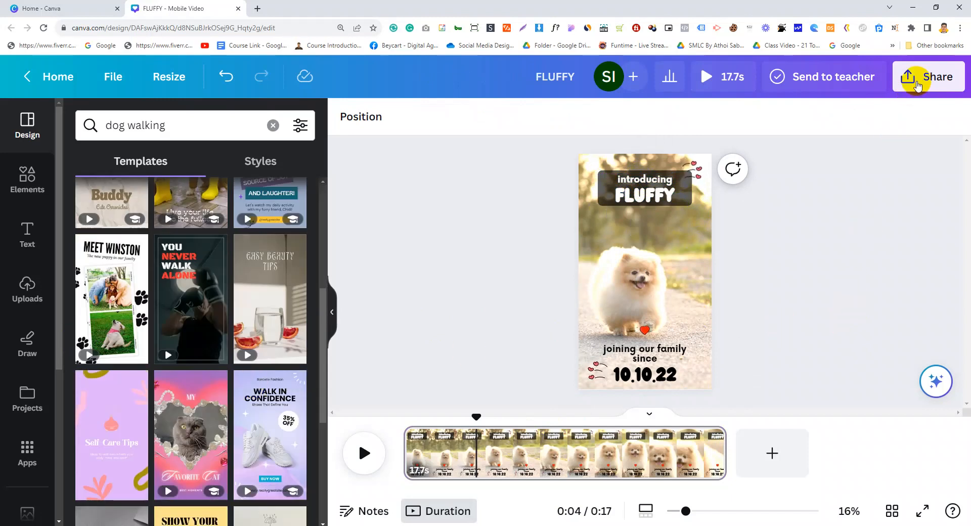
Download the FLUFFY dog video from Canva as a 1080p MP4 file.
{"action": "left_click", "coordinate": [926, 75]}
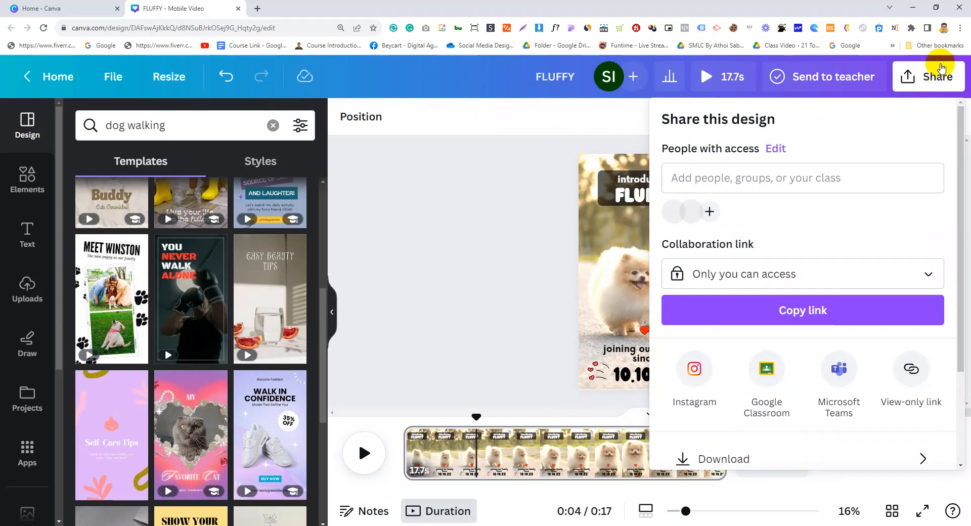
{"action": "scroll", "coordinate": [814, 344], "scroll_direction": "down", "scroll_amount": 3}
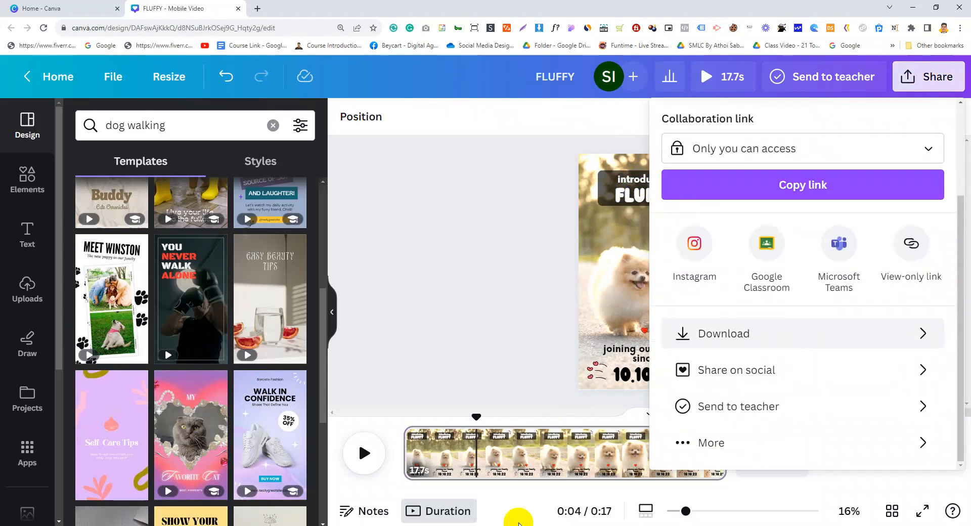
{"action": "left_click", "coordinate": [475, 276]}
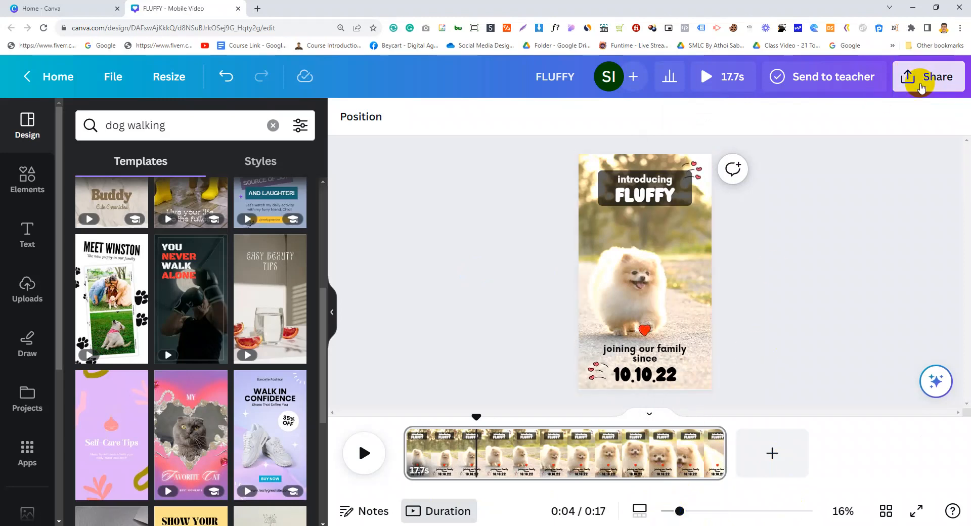
{"action": "left_click", "coordinate": [920, 88]}
{"action": "scroll", "coordinate": [807, 382], "scroll_direction": "down", "scroll_amount": 2}
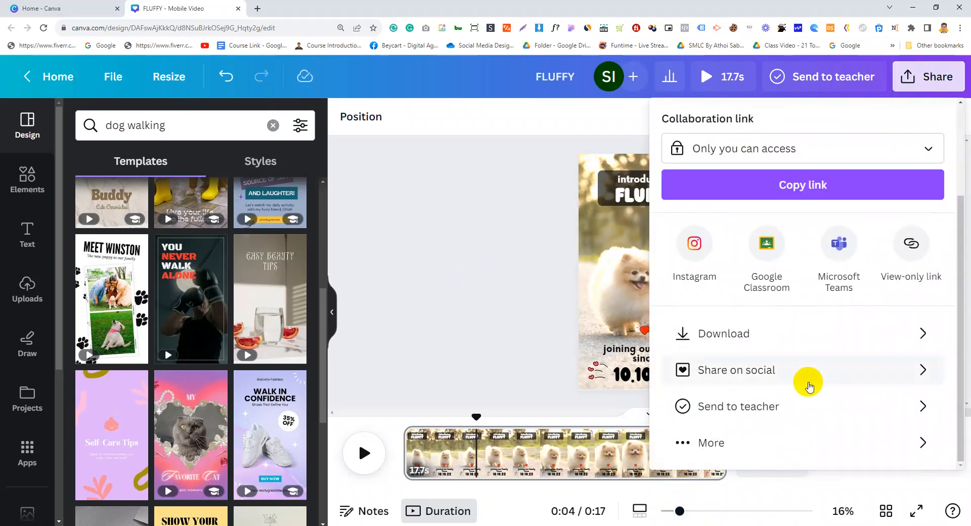
{"action": "left_click", "coordinate": [779, 338]}
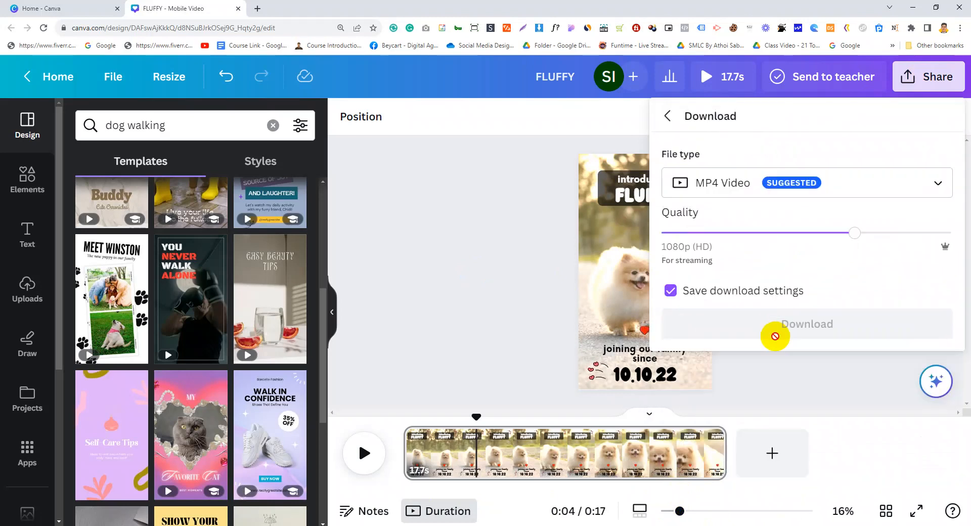
{"action": "left_click", "coordinate": [850, 326]}
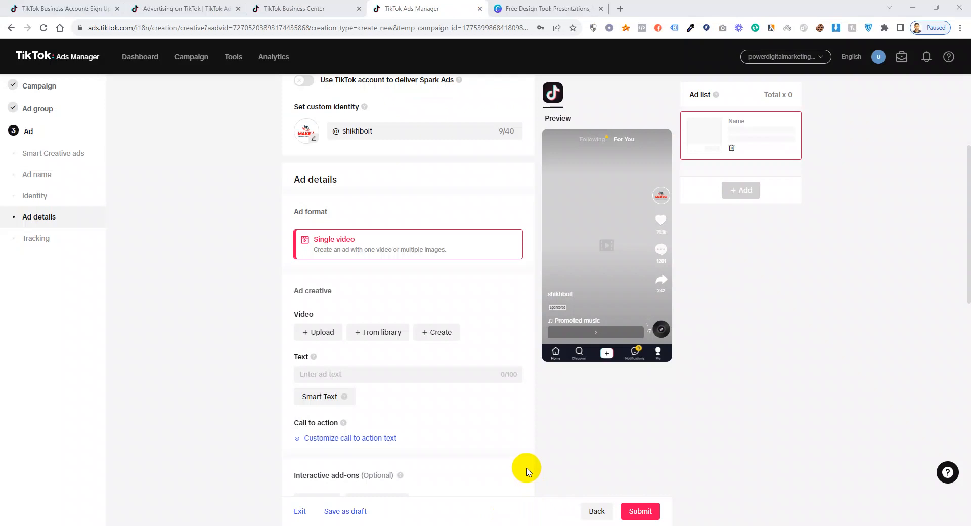
Copy the 'Premium Quality' line of ChatGPT's ad copy for the empty ad Text field.
{"action": "scroll", "coordinate": [360, 182], "scroll_direction": "down", "scroll_amount": 3}
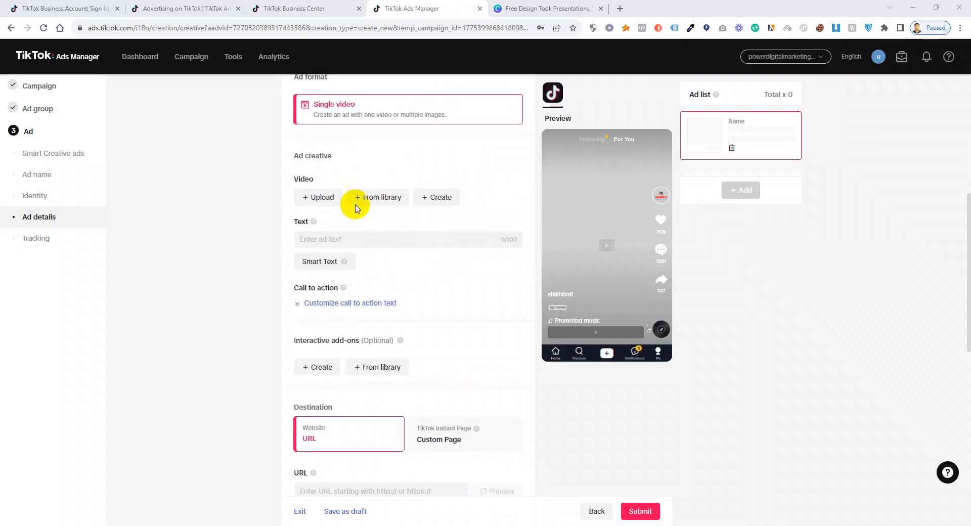
{"action": "left_click", "coordinate": [329, 237]}
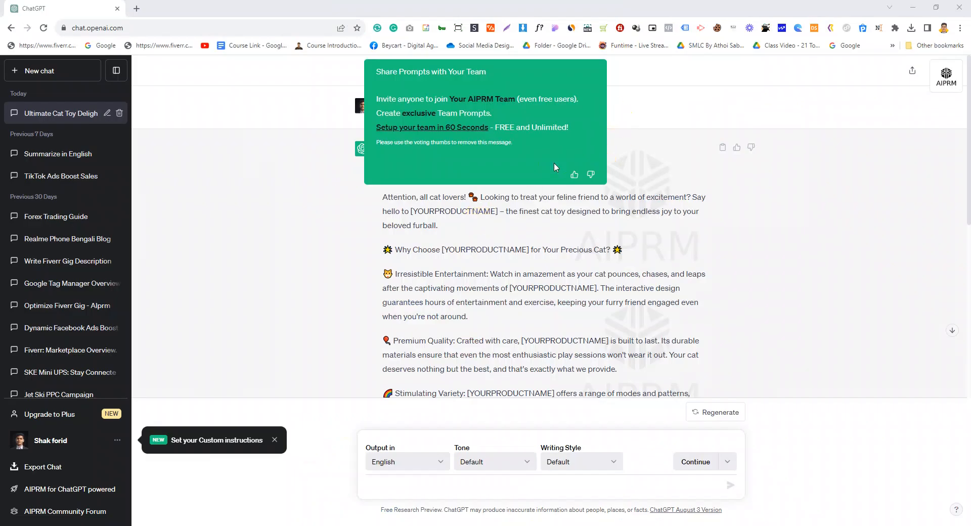
{"action": "left_click", "coordinate": [283, 264]}
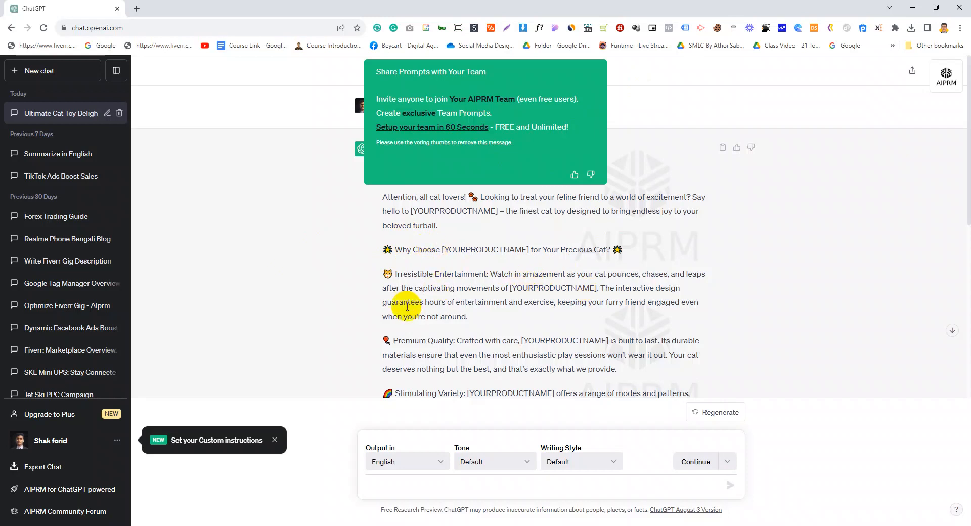
{"action": "scroll", "coordinate": [410, 306], "scroll_direction": "down", "scroll_amount": 1}
{"action": "left_click_drag", "start_coordinate": [382, 274], "coordinate": [518, 273]}
{"action": "right_click", "coordinate": [518, 273]}
{"action": "left_click", "coordinate": [537, 278]}
{"action": "left_click", "coordinate": [913, 7]}
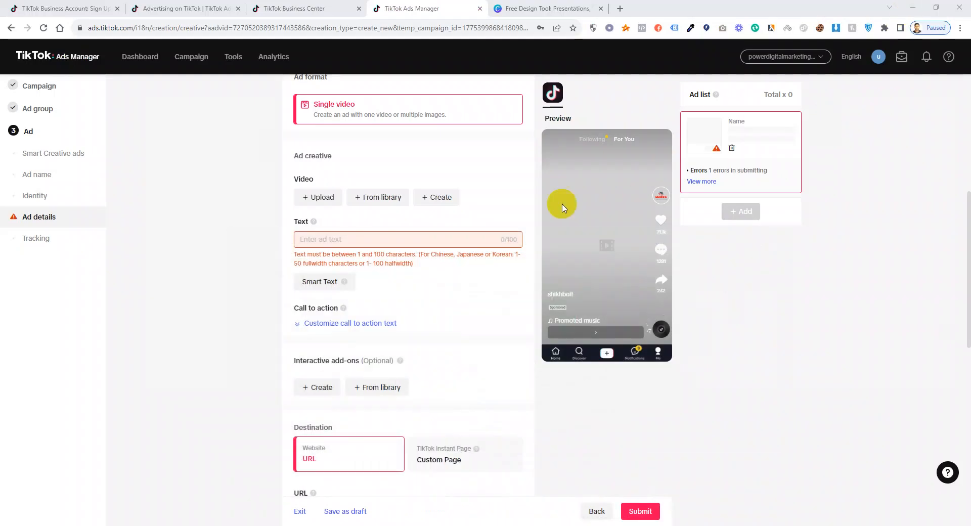
Paste 'Premium Quality Crafted with care' as the ad text and delete its leading emoji.
{"action": "left_click", "coordinate": [348, 239]}
{"action": "key", "text": "ctrl+v"}
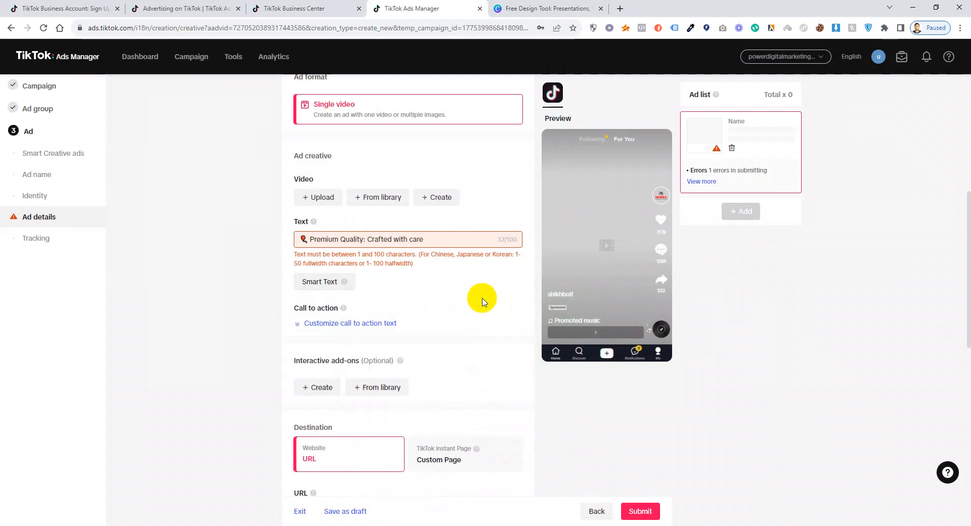
{"action": "scroll", "coordinate": [442, 292], "scroll_direction": "down", "scroll_amount": 1}
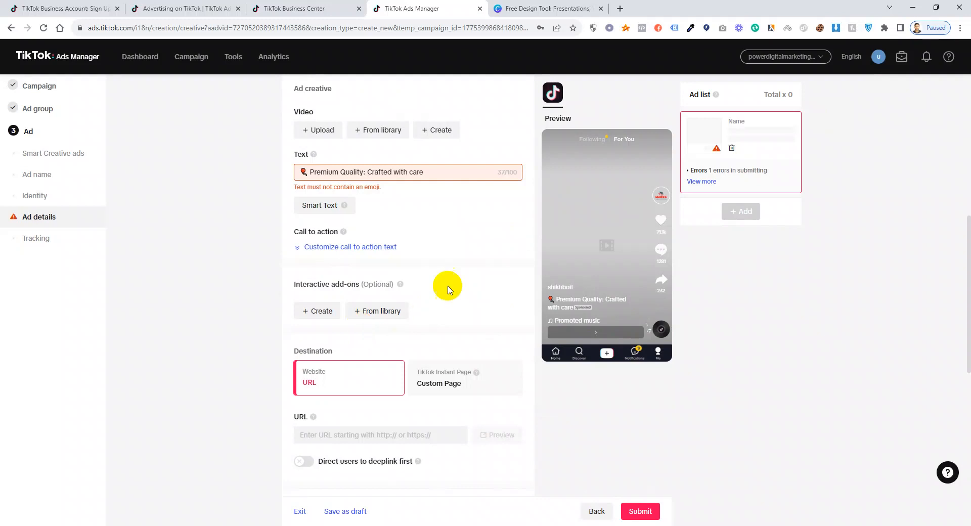
{"action": "double_click", "coordinate": [303, 172]}
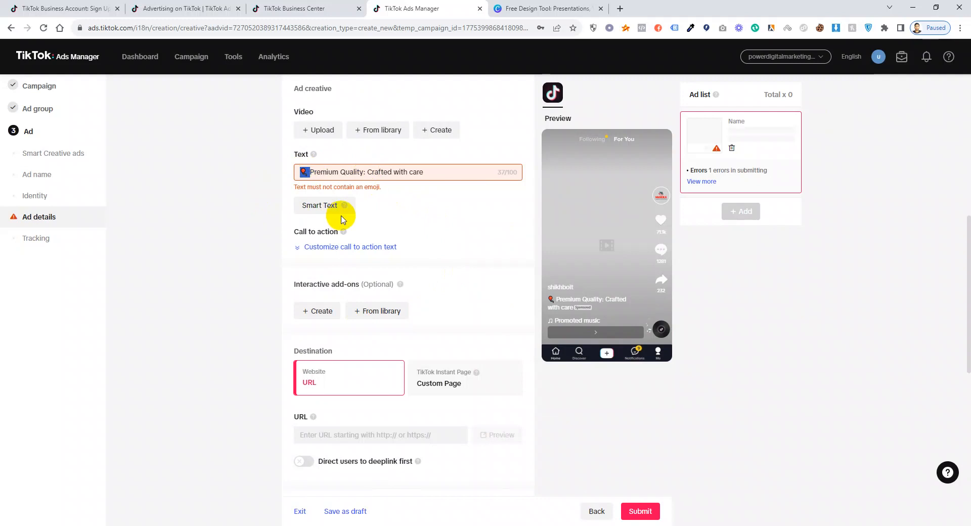
{"action": "key", "text": "BackSpace"}
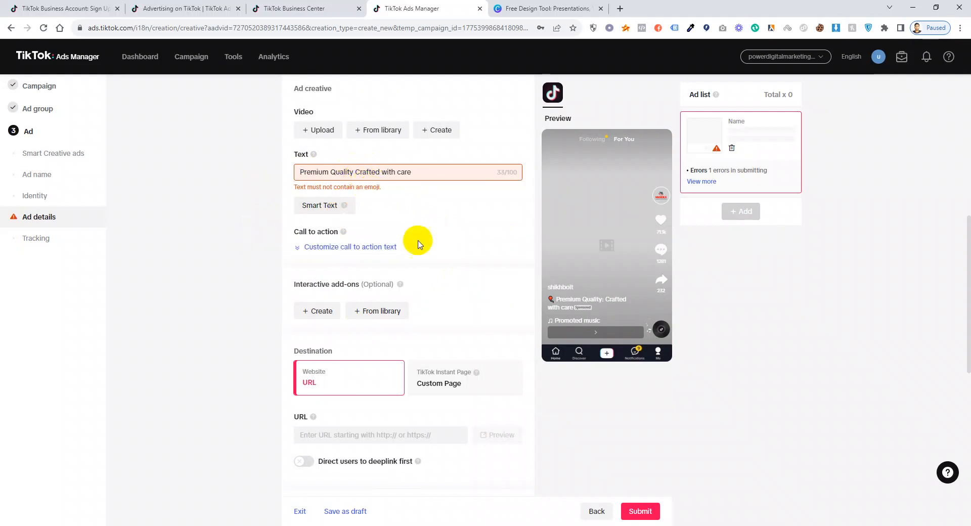
{"action": "left_click", "coordinate": [459, 243]}
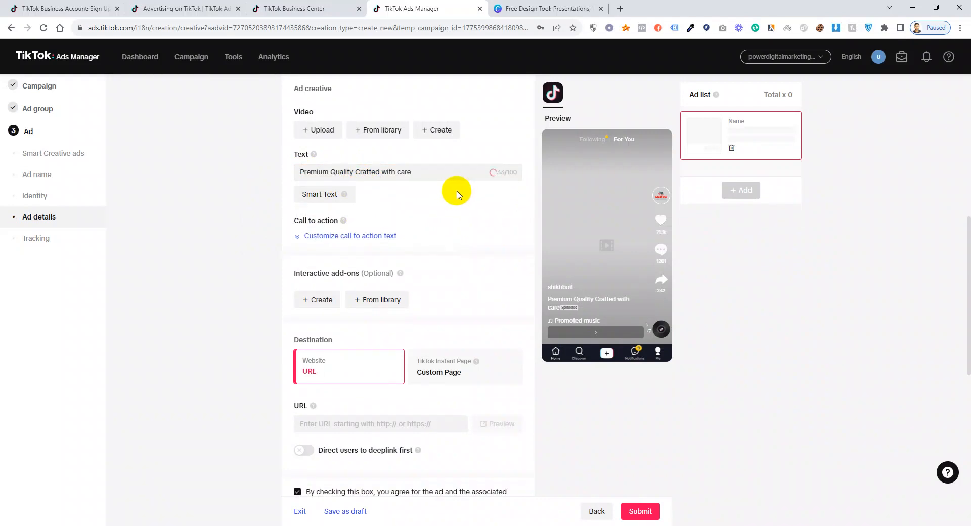
{"action": "scroll", "coordinate": [518, 238], "scroll_direction": "up", "scroll_amount": 6}
{"action": "scroll", "coordinate": [369, 253], "scroll_direction": "down", "scroll_amount": 1}
Upload FLUFFY.mp4 from Downloads as the ad's video creative.
{"action": "scroll", "coordinate": [367, 336], "scroll_direction": "down", "scroll_amount": 1}
{"action": "left_click", "coordinate": [320, 332]}
{"action": "left_click", "coordinate": [741, 179]}
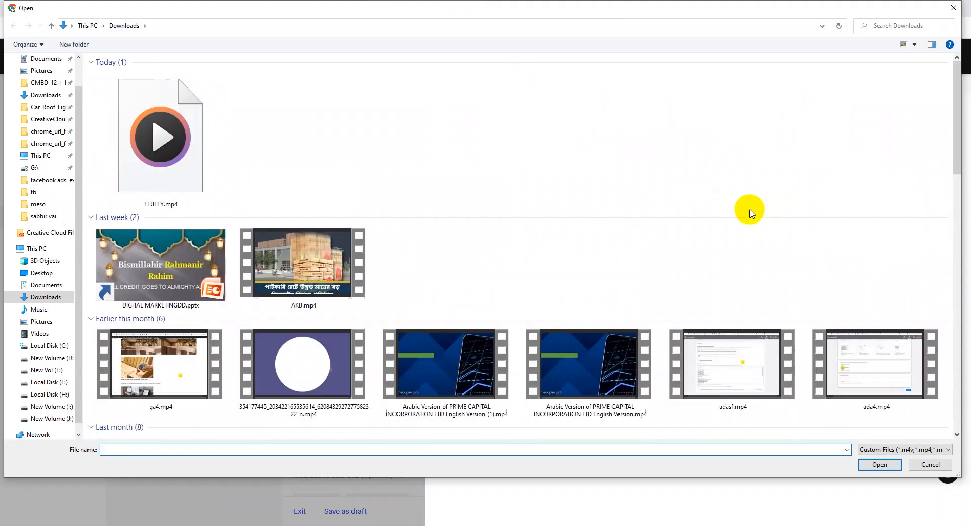
{"action": "double_click", "coordinate": [156, 128]}
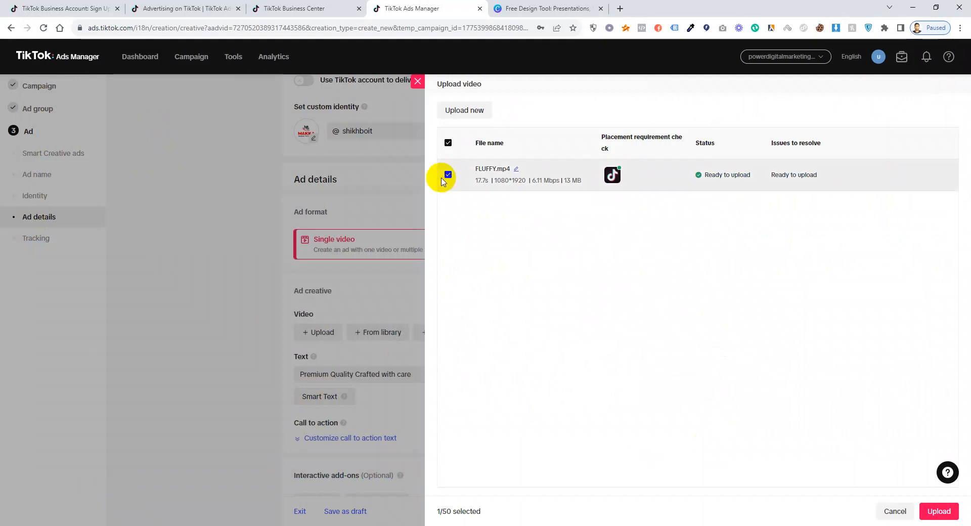
{"action": "left_click", "coordinate": [938, 511]}
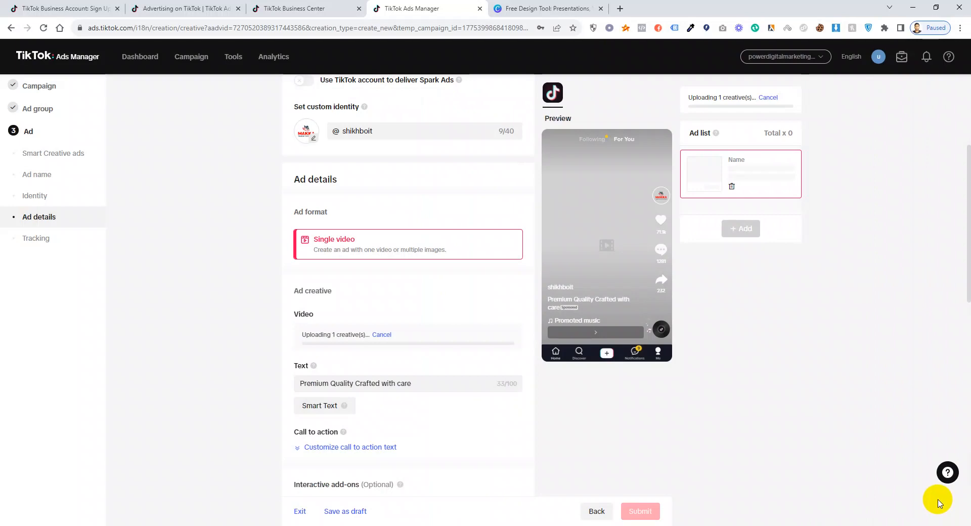
{"action": "scroll", "coordinate": [389, 332], "scroll_direction": "down", "scroll_amount": 1}
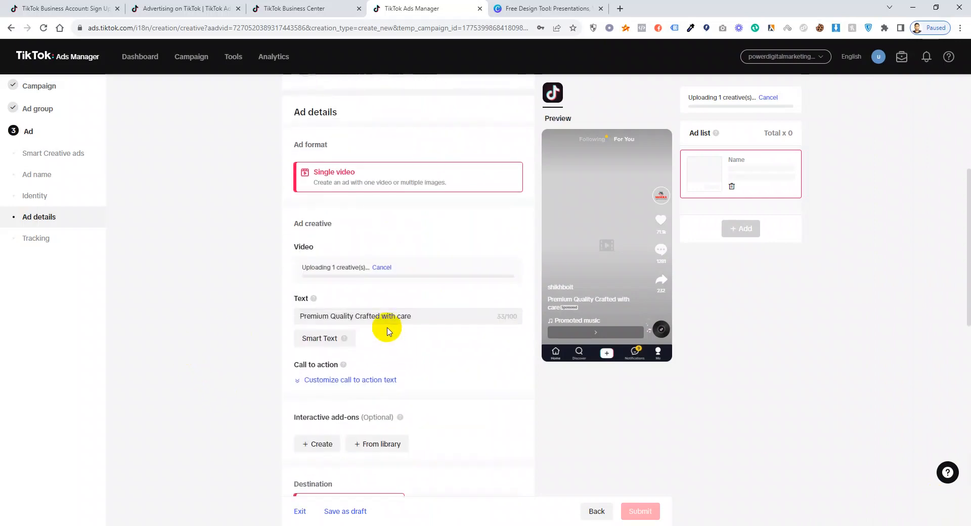
{"action": "left_click", "coordinate": [455, 319]}
{"action": "scroll", "coordinate": [436, 318], "scroll_direction": "down", "scroll_amount": 2}
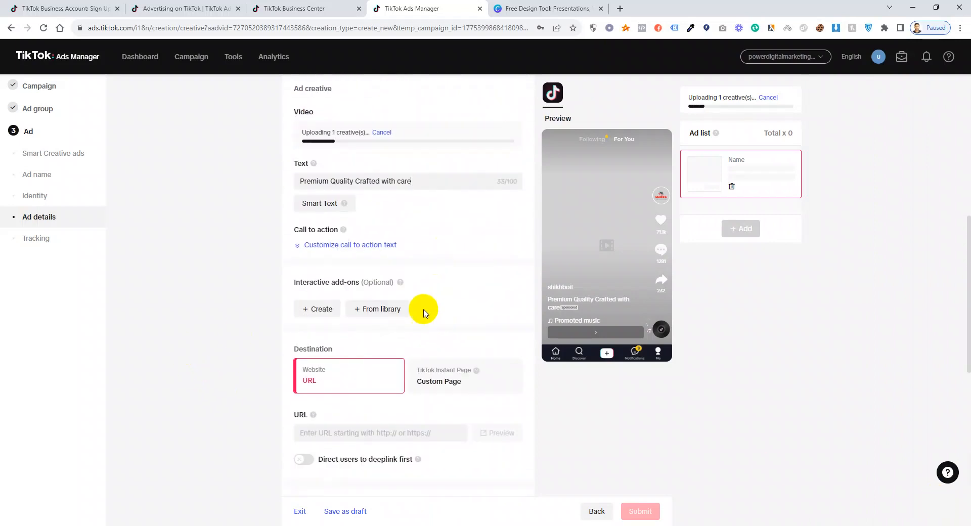
{"action": "scroll", "coordinate": [409, 309], "scroll_direction": "down", "scroll_amount": 1}
{"action": "left_click", "coordinate": [374, 369]}
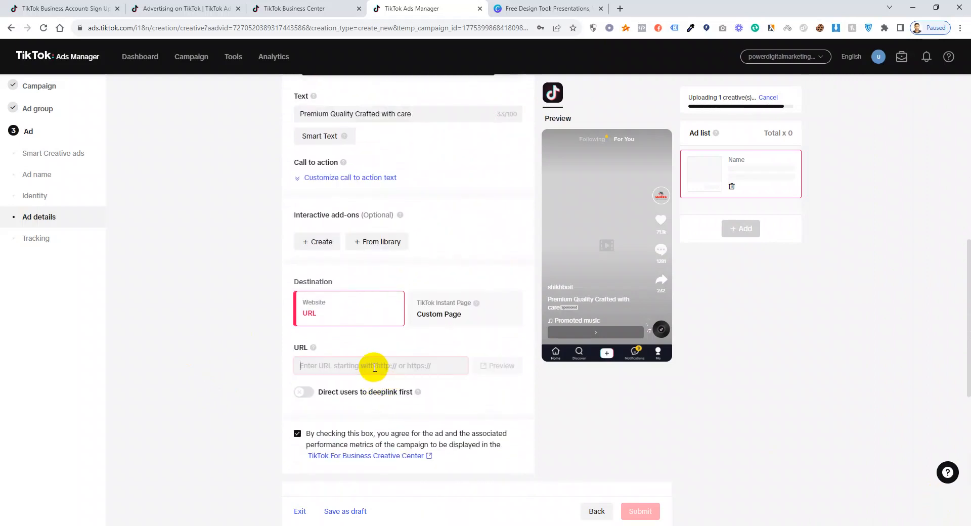
{"action": "type", "text": "www"}
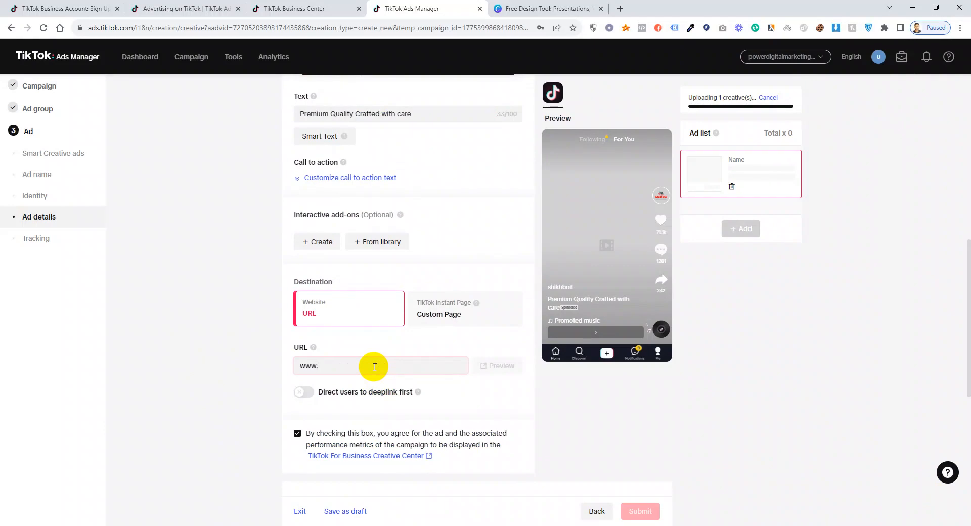
{"action": "type", "text": ".shikhoit.com"}
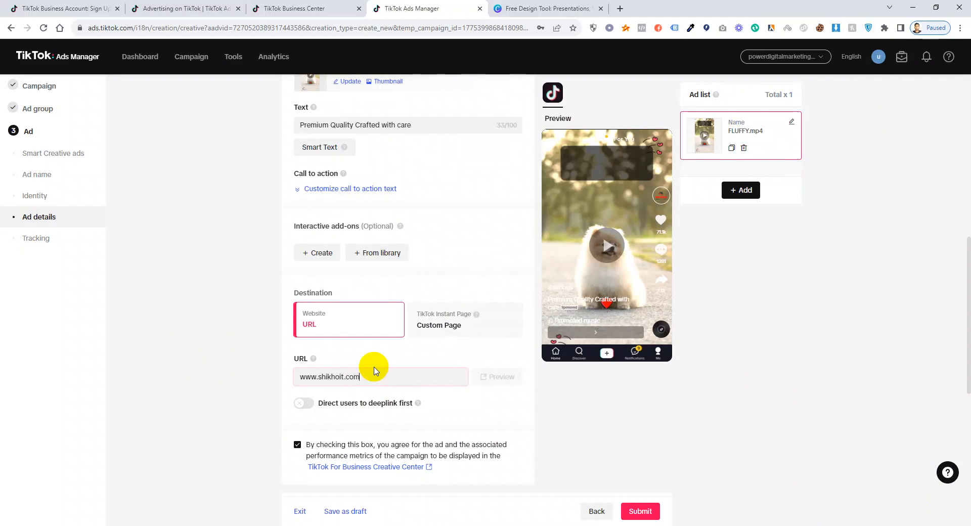
Track website events with the kingdigitalmarketing pixel and check the empty App events list.
{"action": "left_click", "coordinate": [584, 416]}
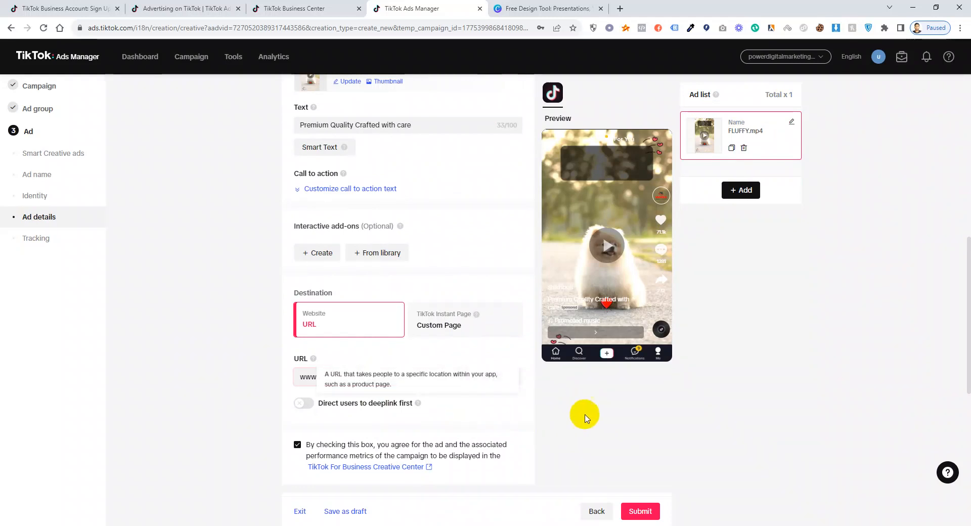
{"action": "scroll", "coordinate": [461, 342], "scroll_direction": "down", "scroll_amount": 5}
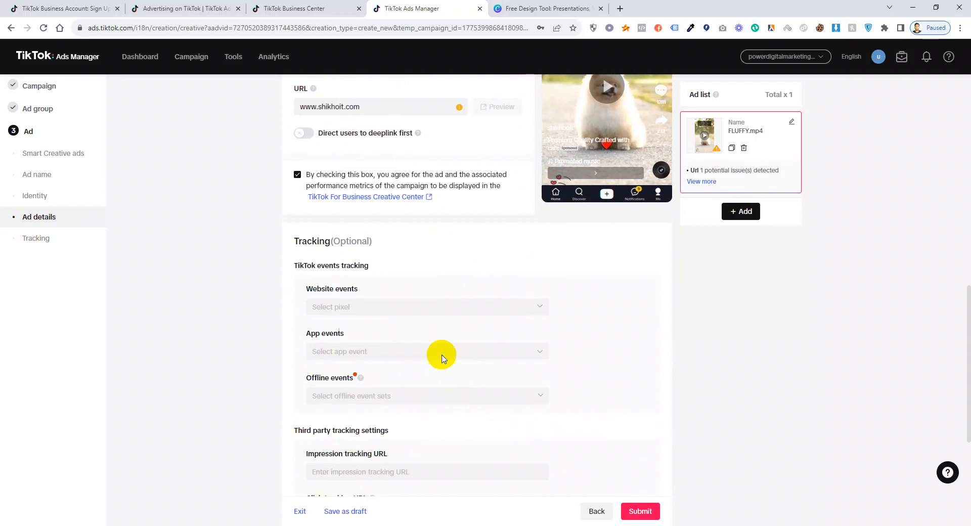
{"action": "left_click", "coordinate": [419, 302]}
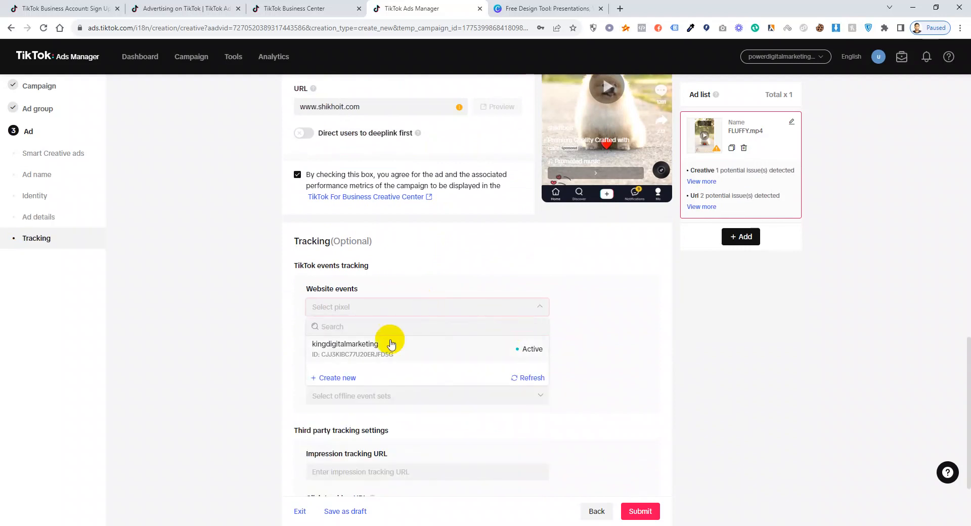
{"action": "left_click", "coordinate": [424, 353]}
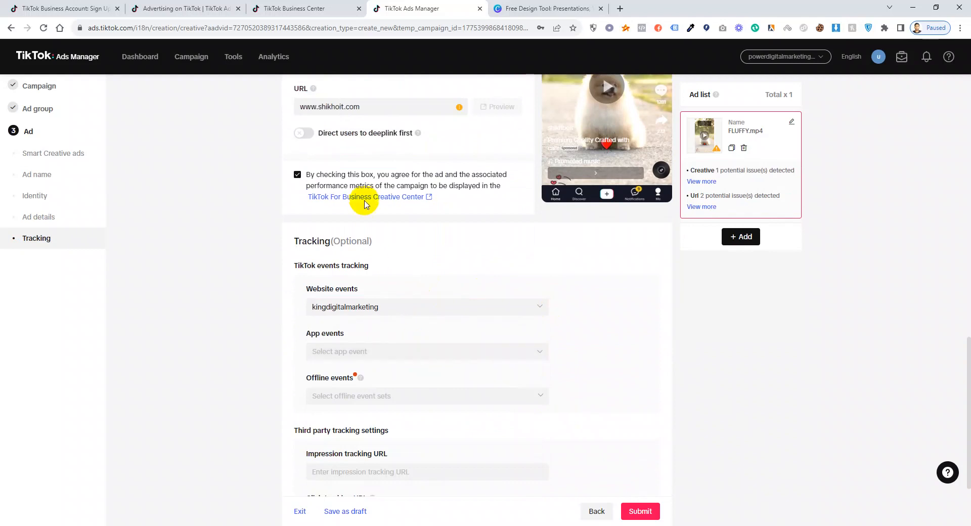
{"action": "scroll", "coordinate": [347, 169], "scroll_direction": "up", "scroll_amount": 3}
{"action": "scroll", "coordinate": [461, 421], "scroll_direction": "down", "scroll_amount": 3}
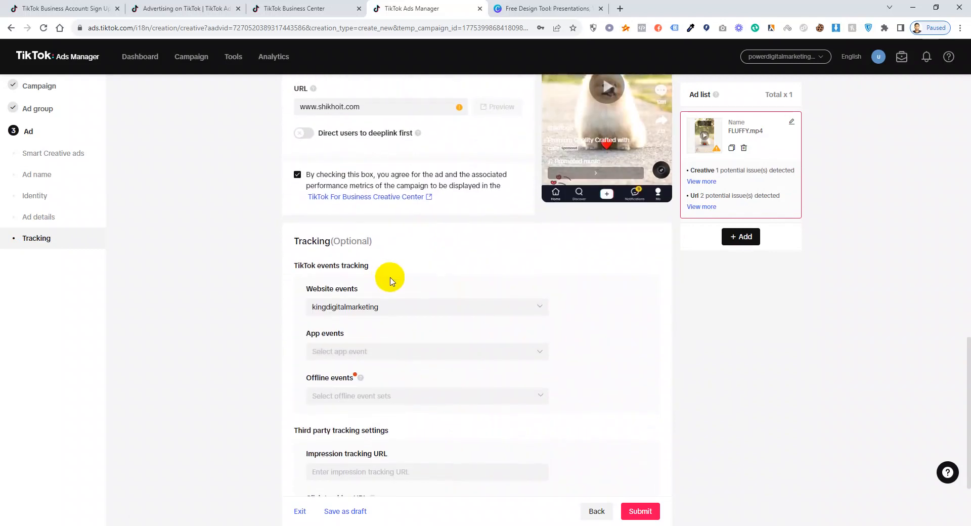
{"action": "left_click", "coordinate": [419, 356]}
{"action": "left_click", "coordinate": [655, 360]}
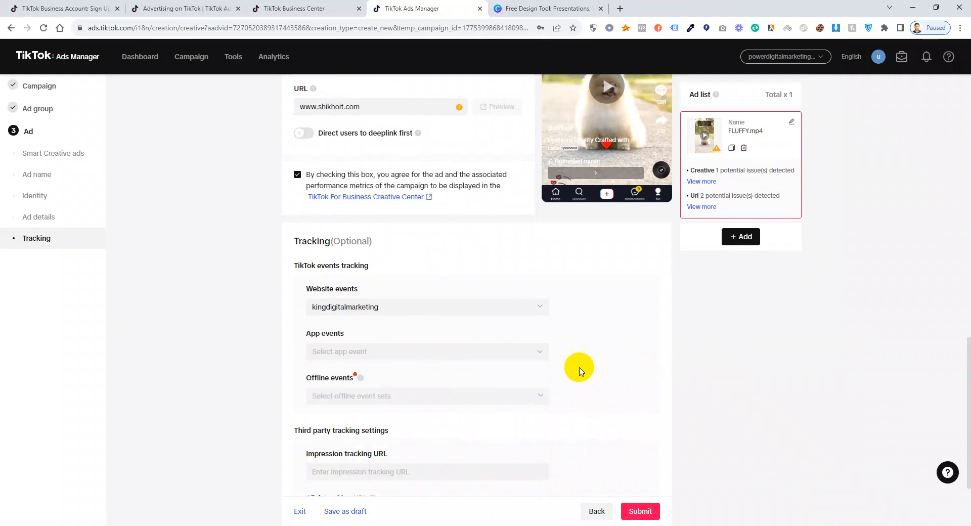
Submit the ad, which flags a background-audio issue on the video.
{"action": "scroll", "coordinate": [485, 349], "scroll_direction": "down", "scroll_amount": 3}
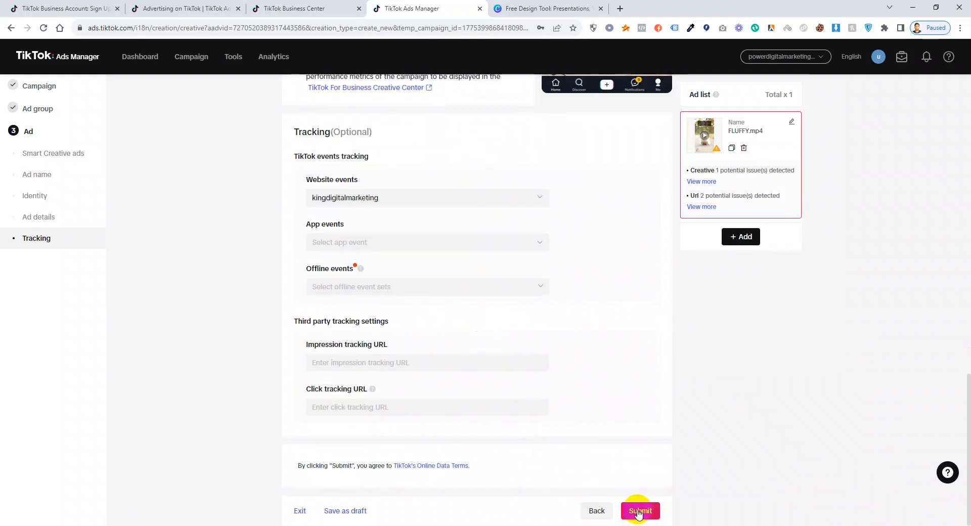
{"action": "left_click", "coordinate": [640, 510]}
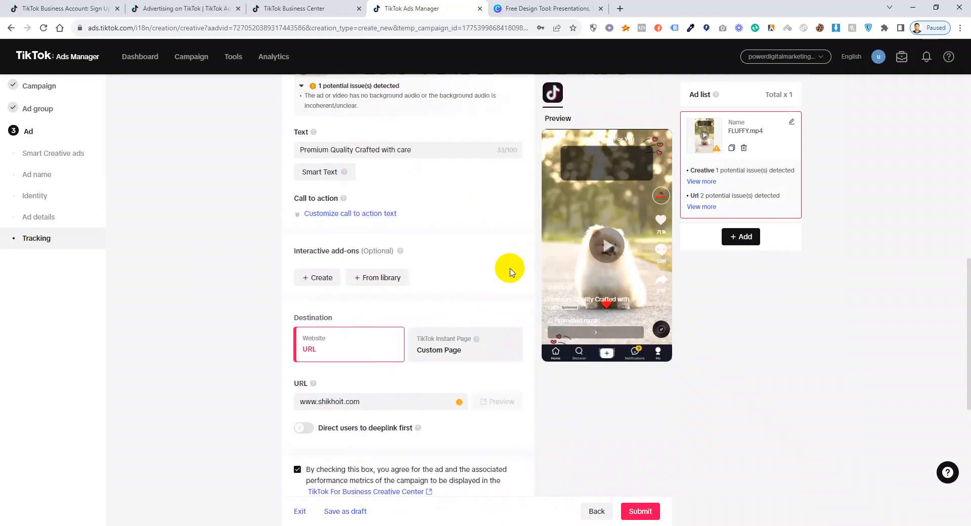
{"action": "scroll", "coordinate": [465, 276], "scroll_direction": "up", "scroll_amount": 5}
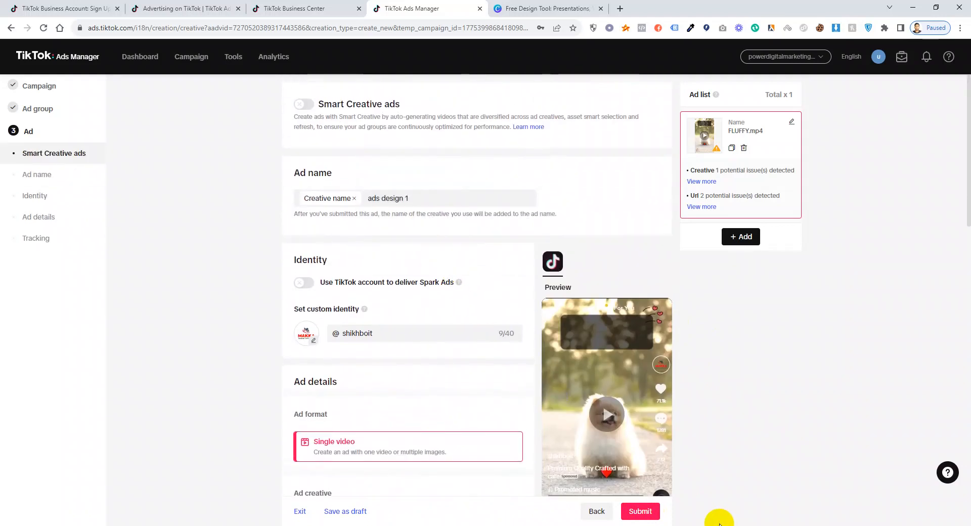
{"action": "scroll", "coordinate": [509, 435], "scroll_direction": "down", "scroll_amount": 15}
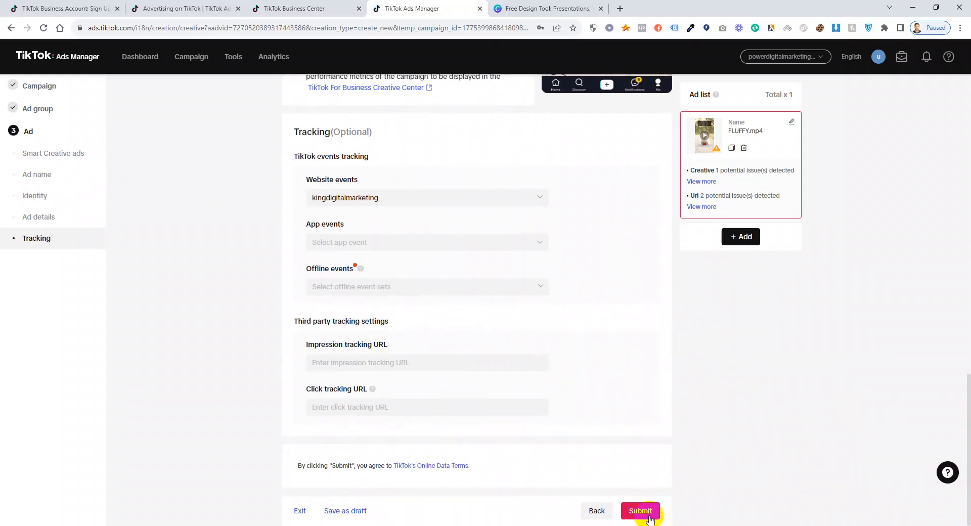
{"action": "scroll", "coordinate": [676, 370], "scroll_direction": "up", "scroll_amount": 5}
{"action": "scroll", "coordinate": [726, 477], "scroll_direction": "up", "scroll_amount": 10}
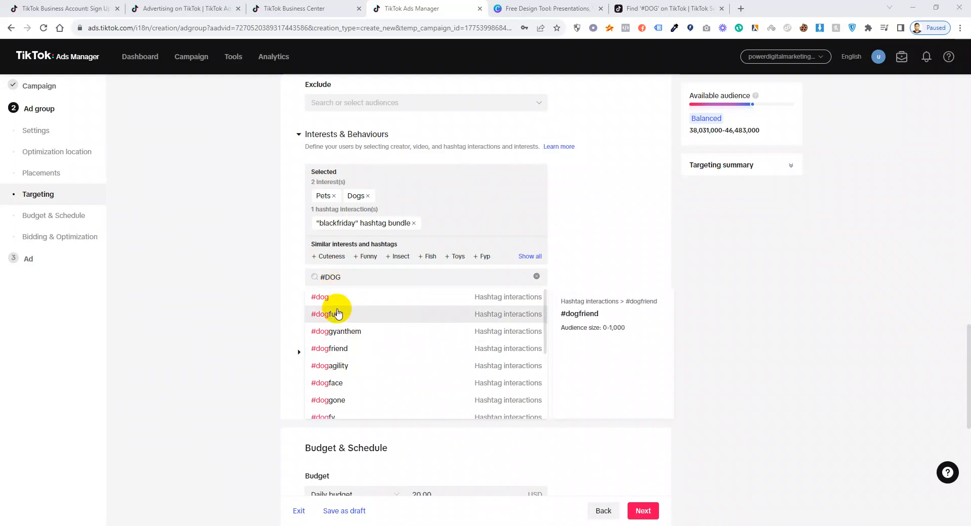
Add the #dog hashtag to targeting and remove the blackfriday hashtag bundle.
{"action": "scroll", "coordinate": [346, 324], "scroll_direction": "down", "scroll_amount": 3}
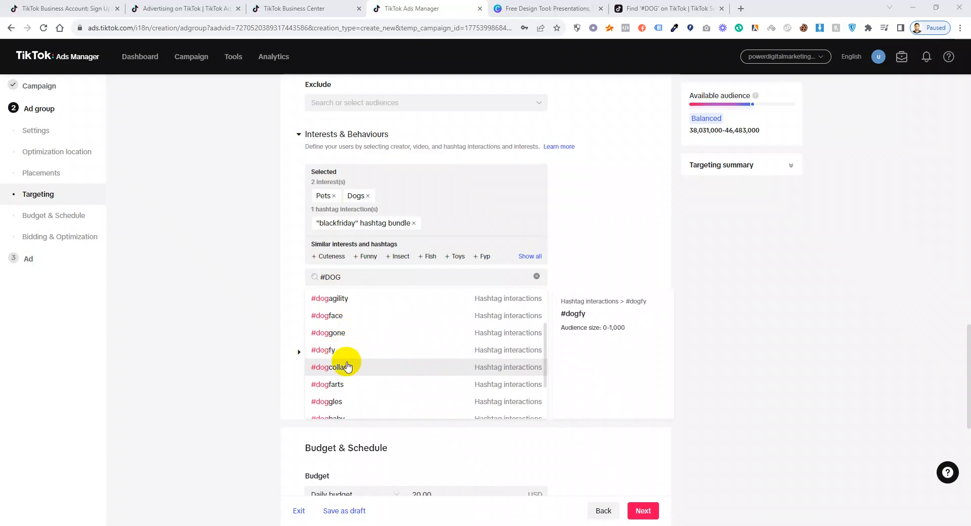
{"action": "scroll", "coordinate": [373, 373], "scroll_direction": "down", "scroll_amount": 3}
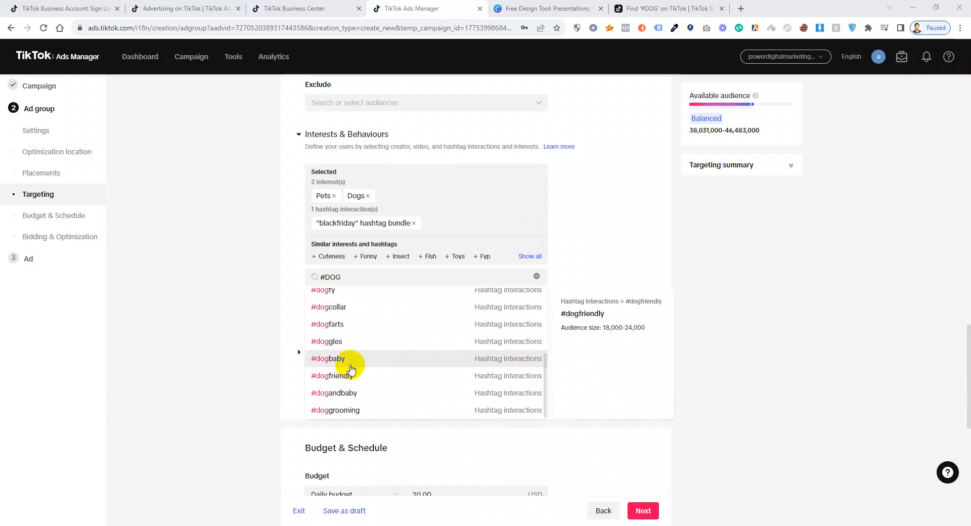
{"action": "scroll", "coordinate": [349, 367], "scroll_direction": "down", "scroll_amount": 1}
{"action": "scroll", "coordinate": [365, 303], "scroll_direction": "up", "scroll_amount": 5}
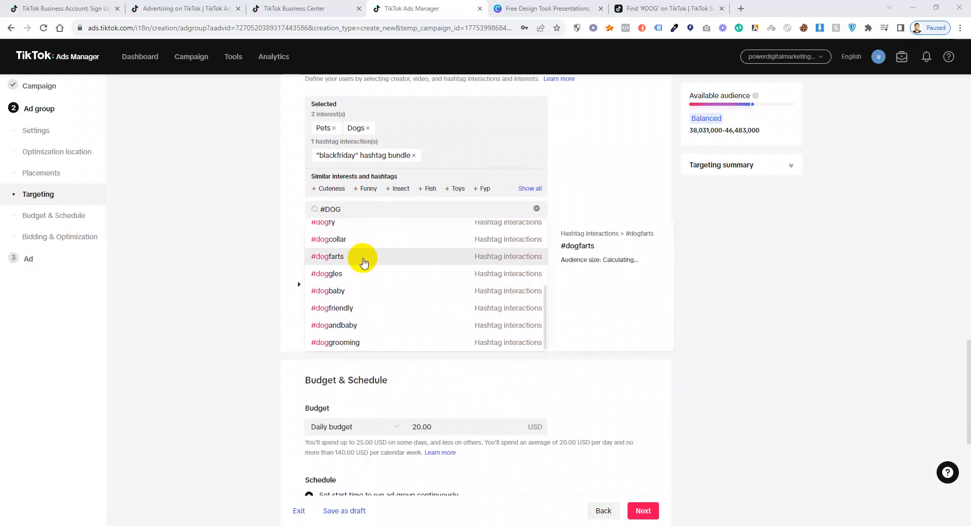
{"action": "scroll", "coordinate": [382, 295], "scroll_direction": "up", "scroll_amount": 3}
{"action": "mouse_move", "coordinate": [396, 389]}
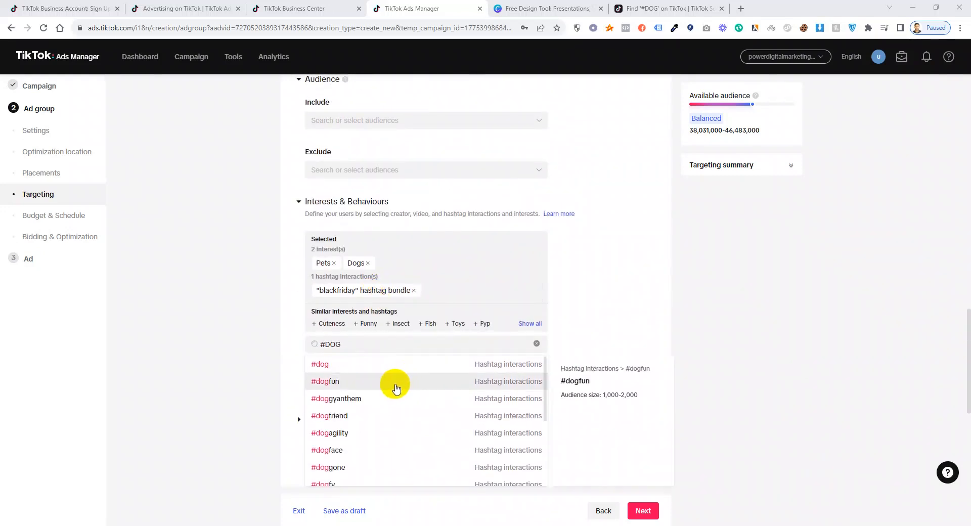
{"action": "mouse_move", "coordinate": [373, 364]}
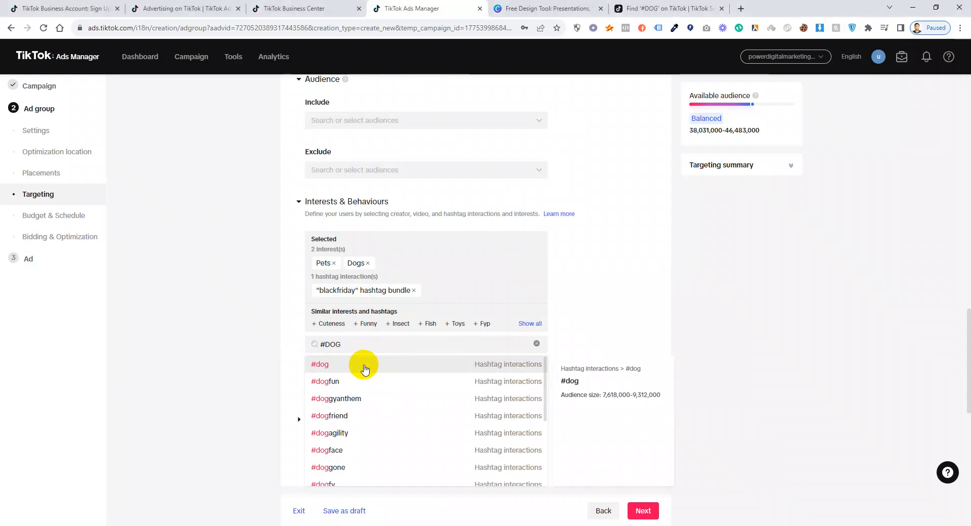
{"action": "left_click", "coordinate": [364, 369]}
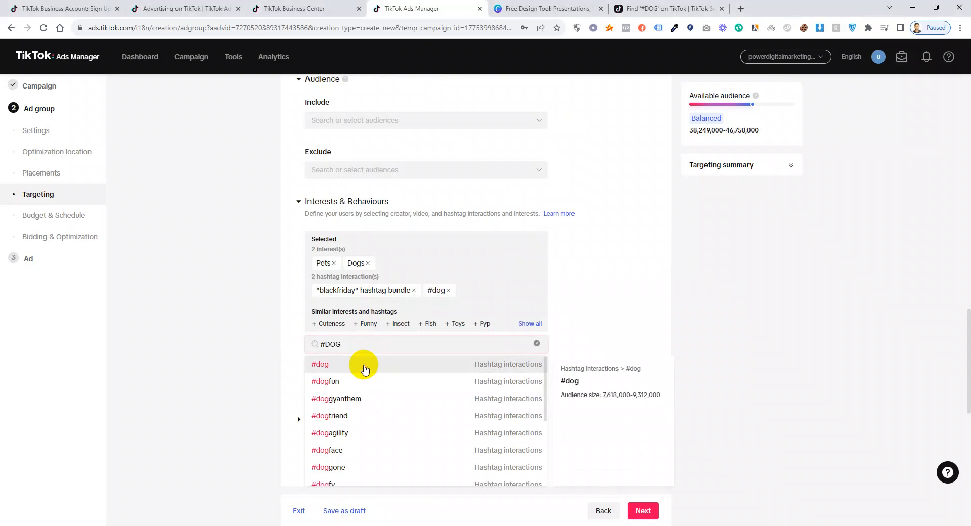
{"action": "left_click", "coordinate": [414, 291]}
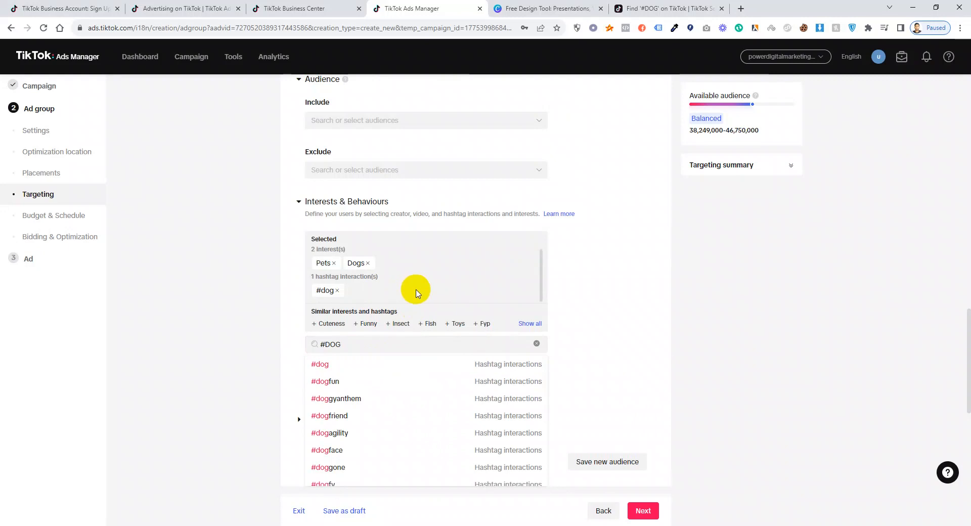
{"action": "scroll", "coordinate": [569, 411], "scroll_direction": "down", "scroll_amount": 3}
{"action": "scroll", "coordinate": [442, 342], "scroll_direction": "up", "scroll_amount": 10}
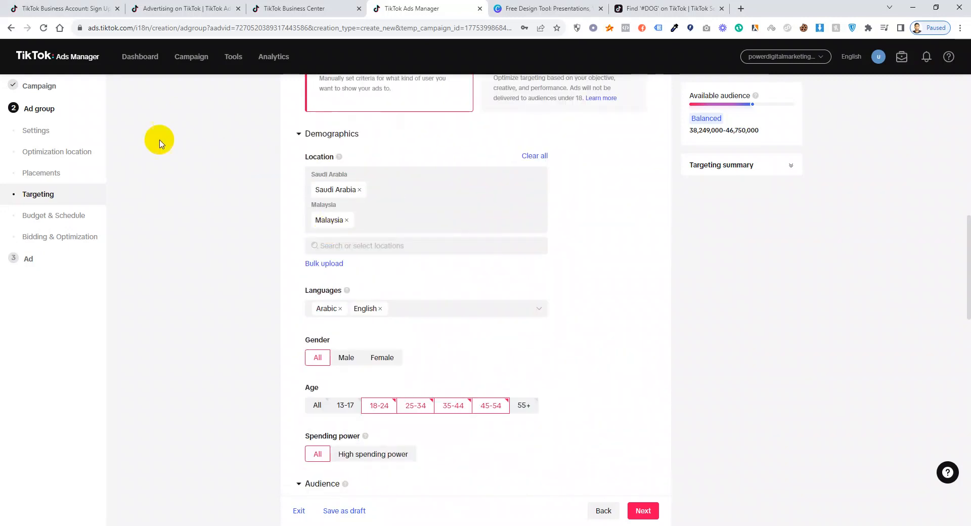
{"action": "scroll", "coordinate": [463, 359], "scroll_direction": "up", "scroll_amount": 4}
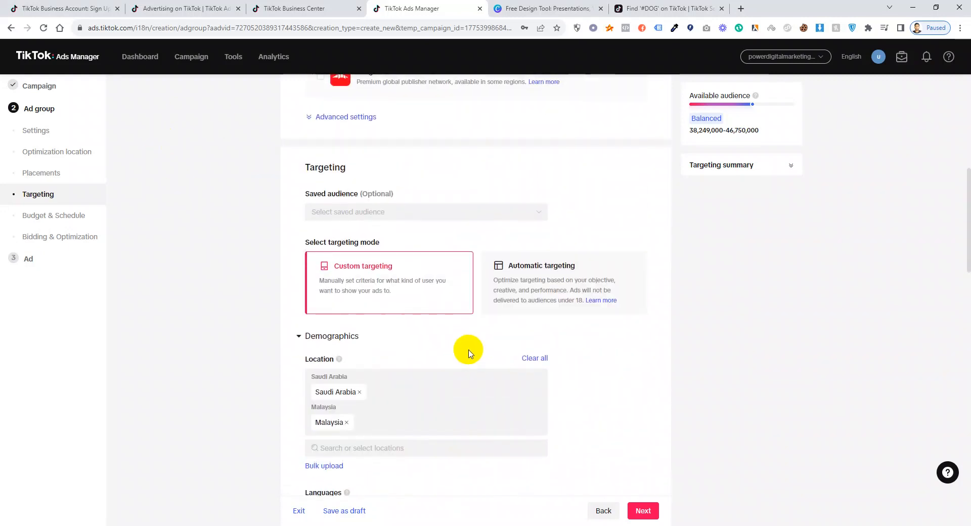
{"action": "scroll", "coordinate": [467, 356], "scroll_direction": "up", "scroll_amount": 6}
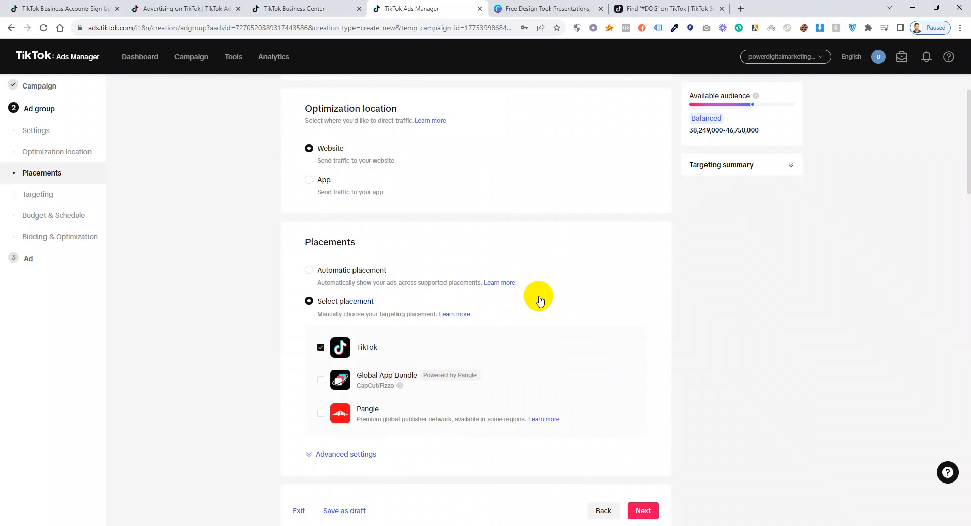